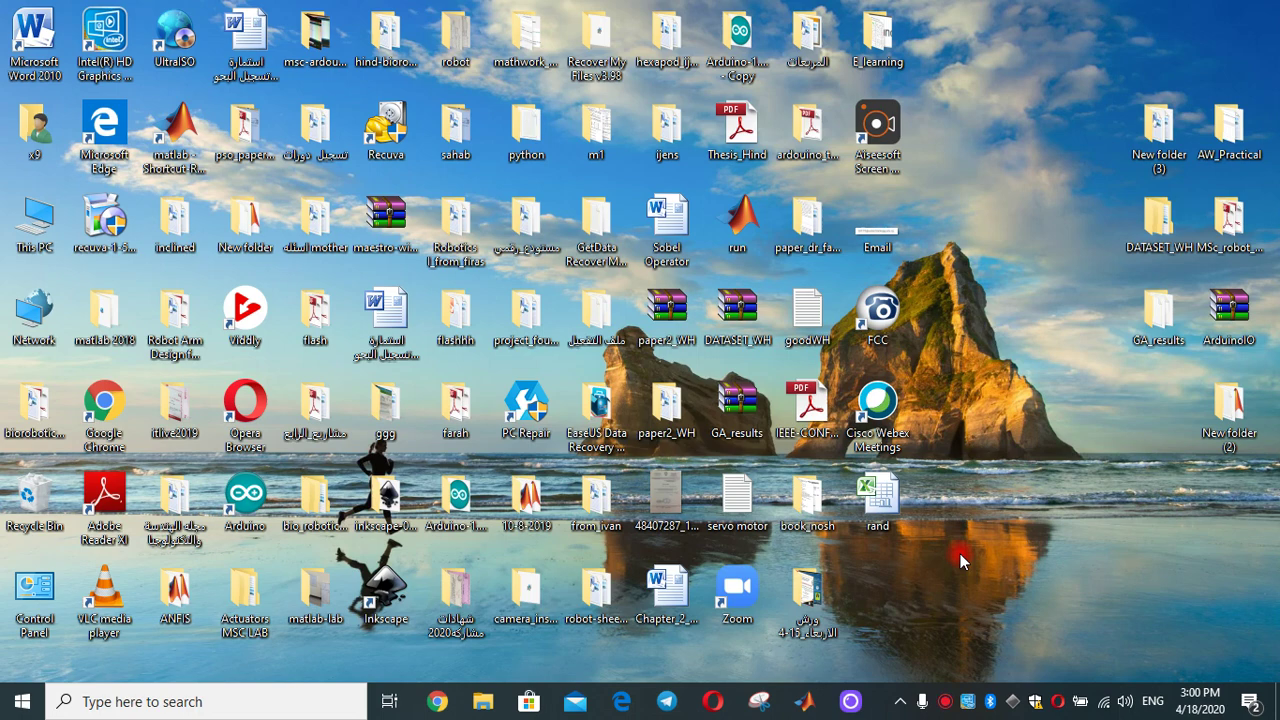
Step: Open Windows Search from the taskbar search box
{"action": "left_click", "coordinate": [131, 706]}
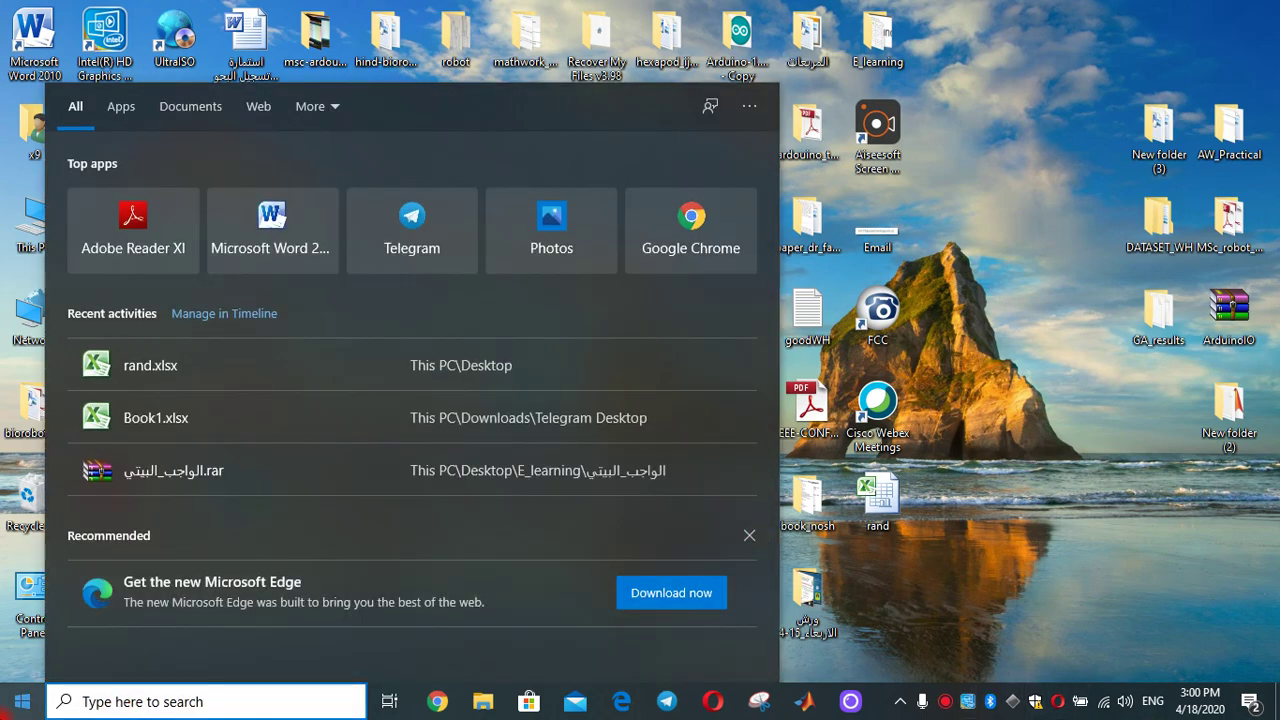
Step: Search the Start menu for 'microsoft' and launch Microsoft Excel 2010
{"action": "left_click", "coordinate": [8, 706]}
{"action": "left_click", "coordinate": [8, 706]}
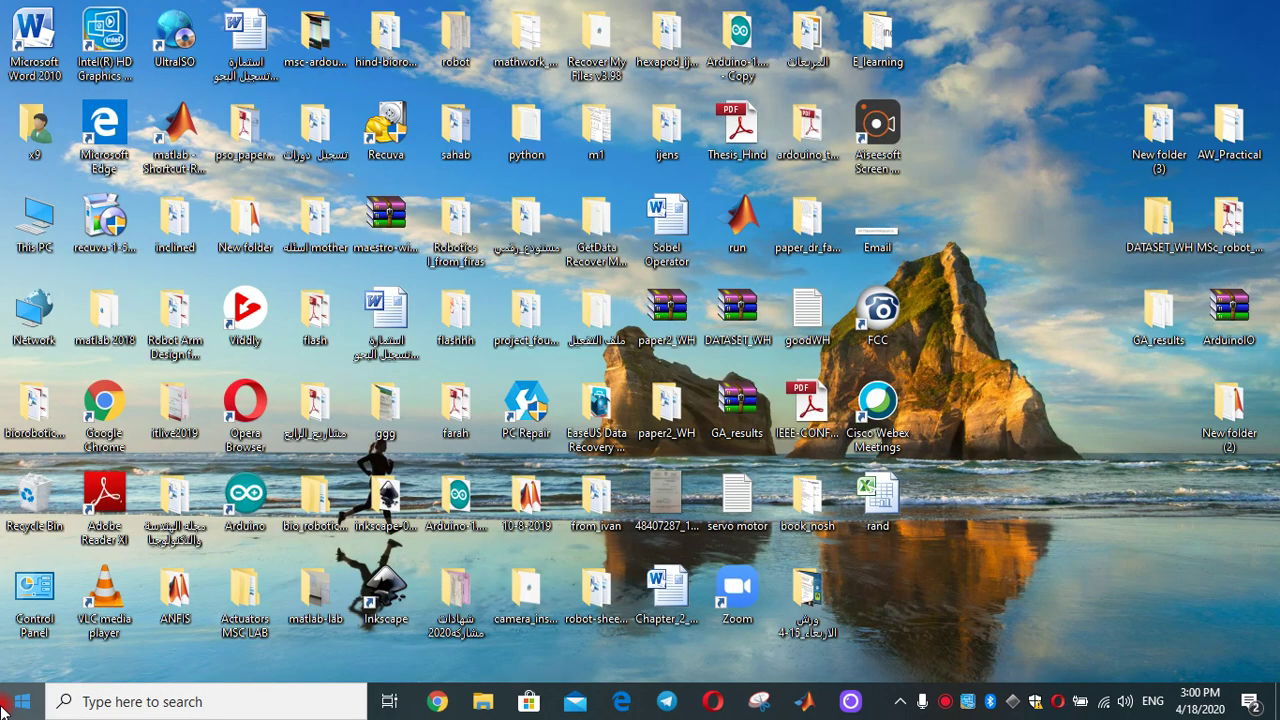
{"action": "left_click", "coordinate": [8, 706]}
{"action": "type", "text": "m"}
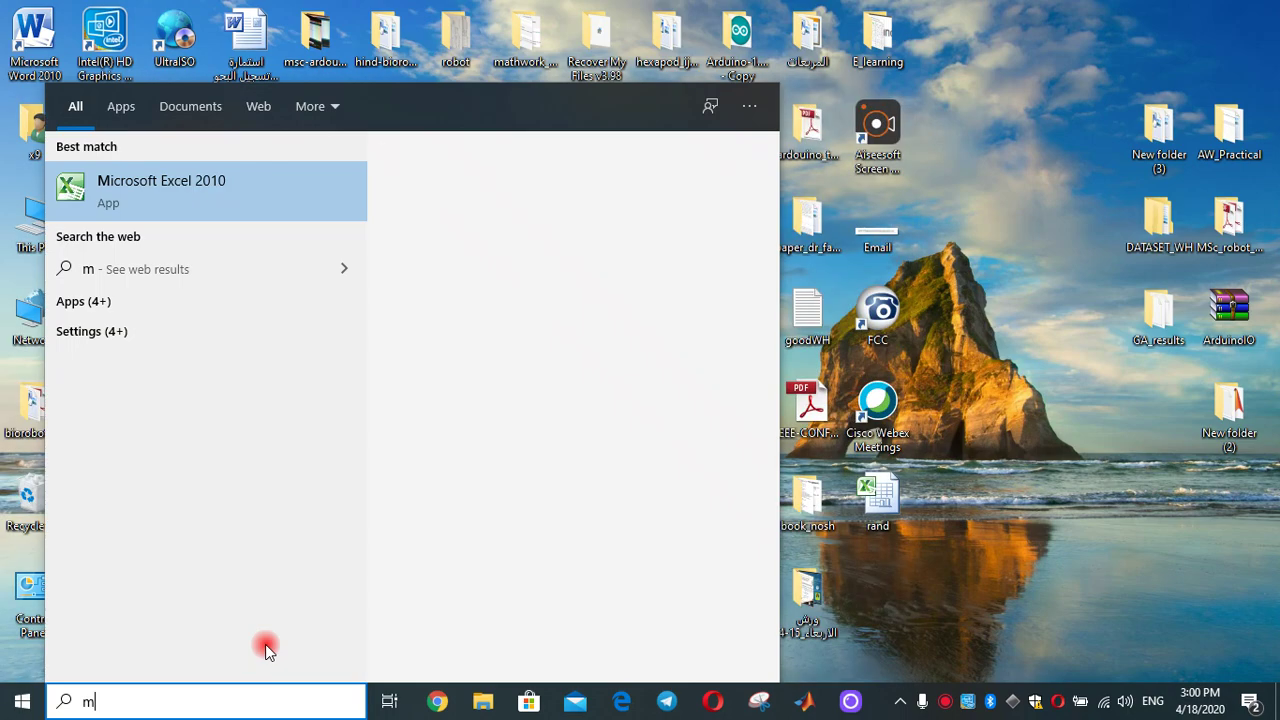
{"action": "type", "text": "icr"}
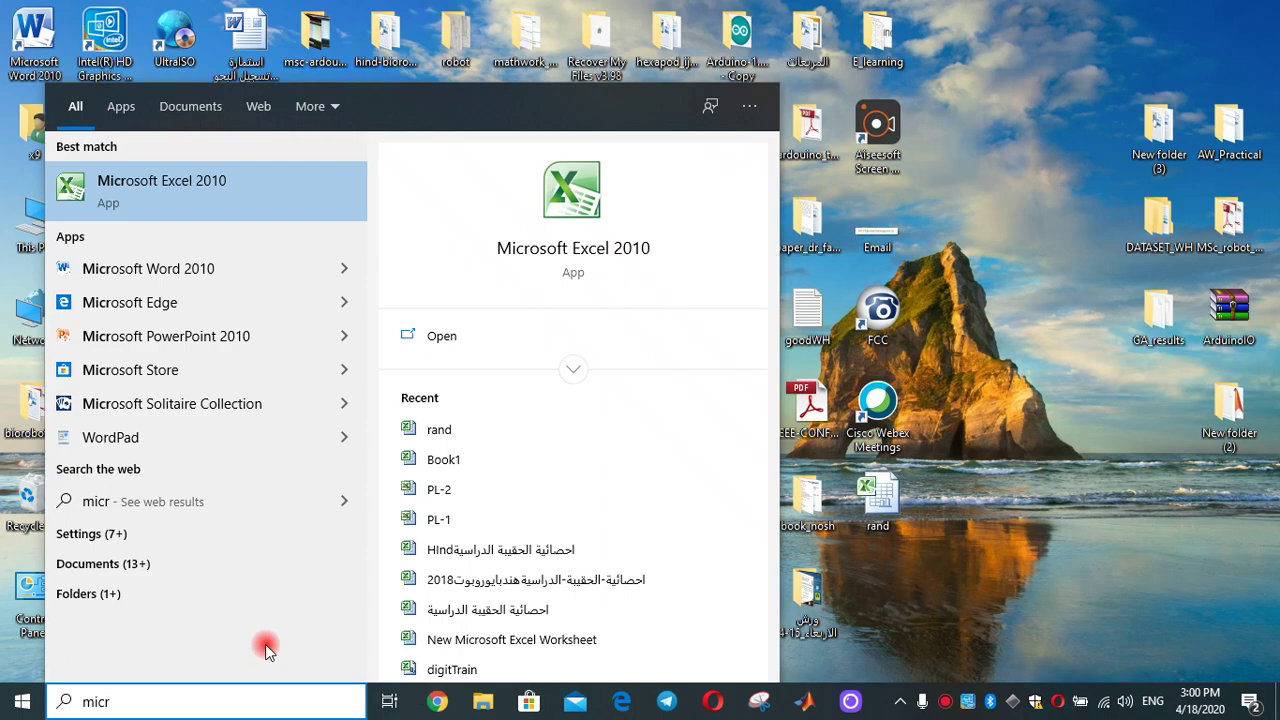
{"action": "type", "text": "osof"}
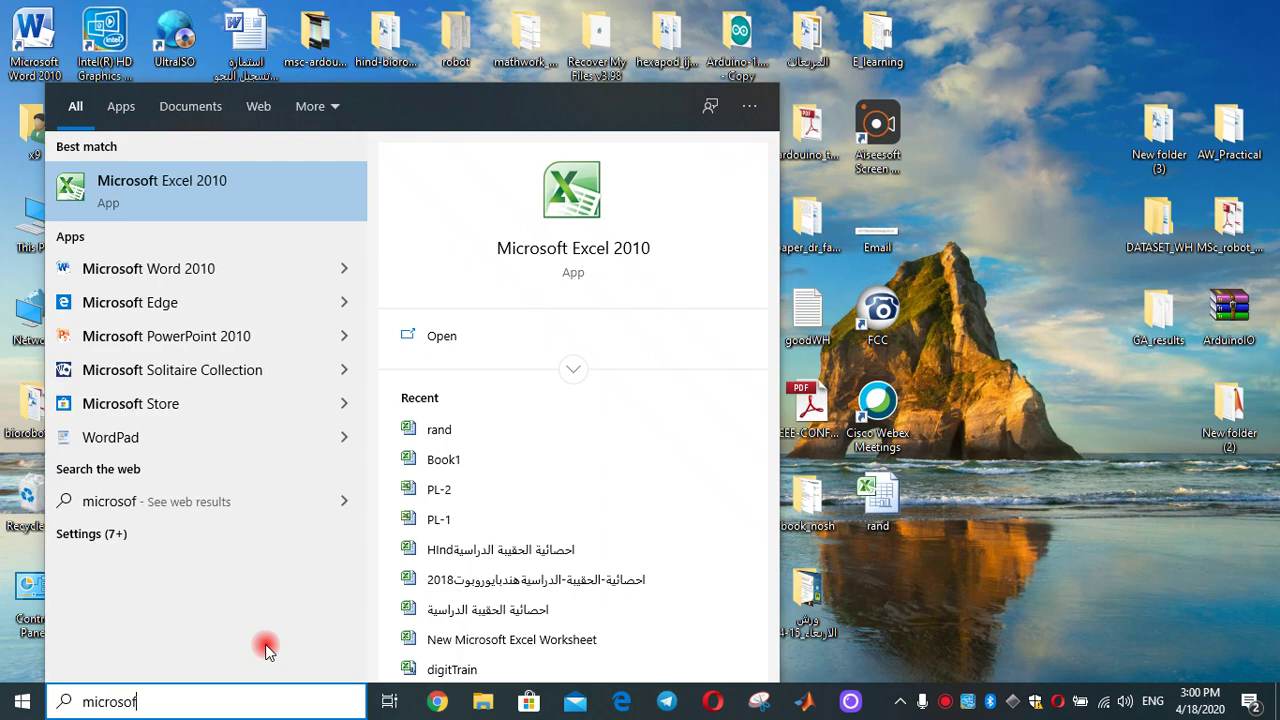
{"action": "type", "text": "t"}
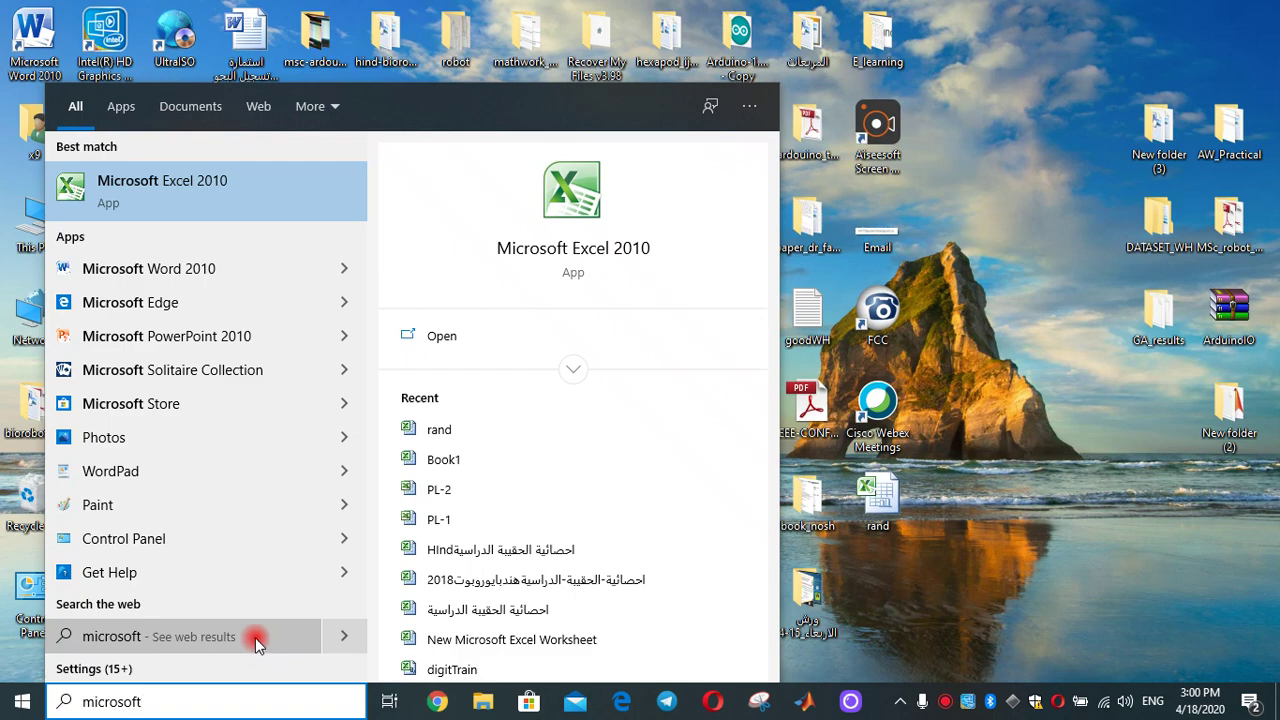
{"action": "left_click", "coordinate": [190, 198]}
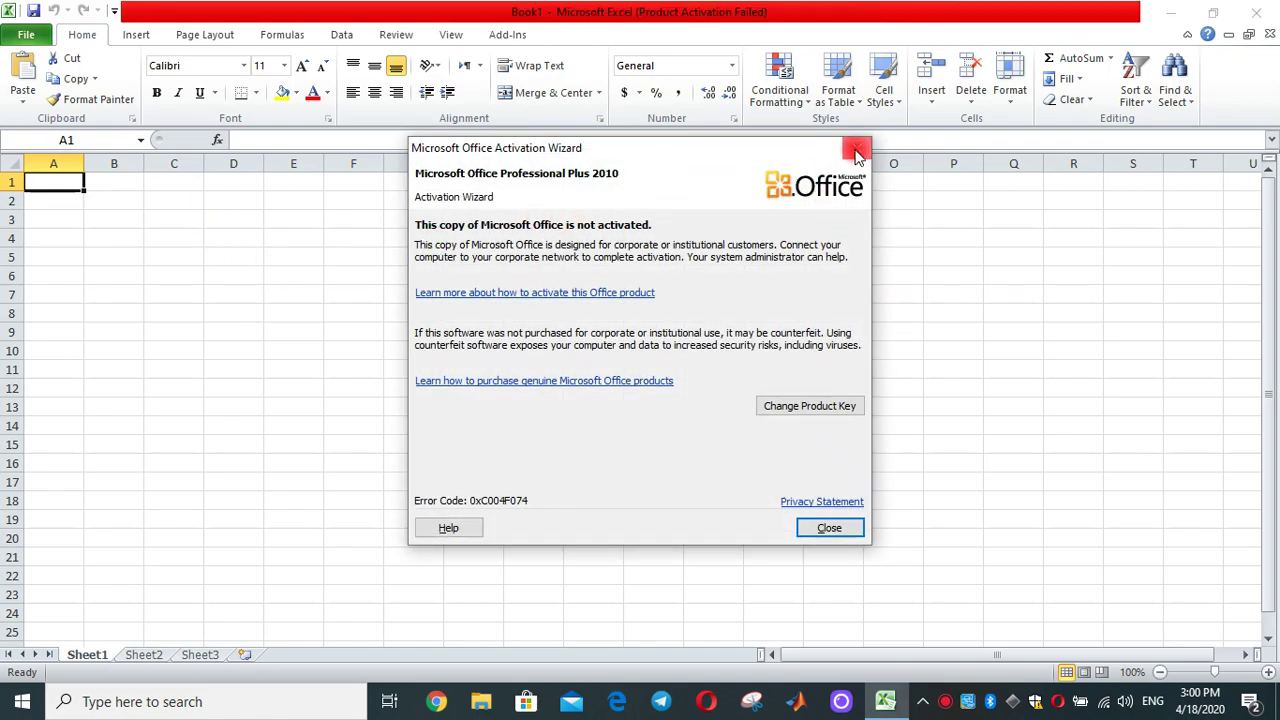
Step: Close the Activation Wizard, add worksheet Sheet4, and return to Sheet1
{"action": "left_click", "coordinate": [856, 148]}
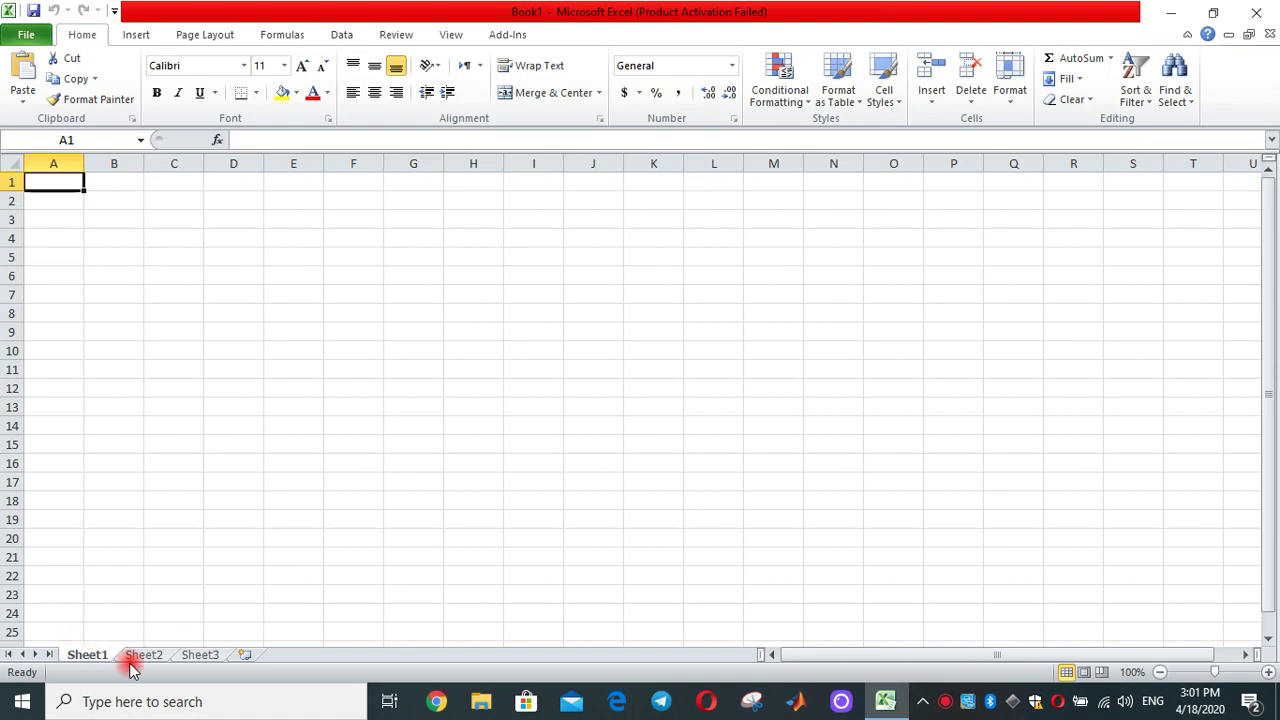
{"action": "left_click", "coordinate": [243, 656]}
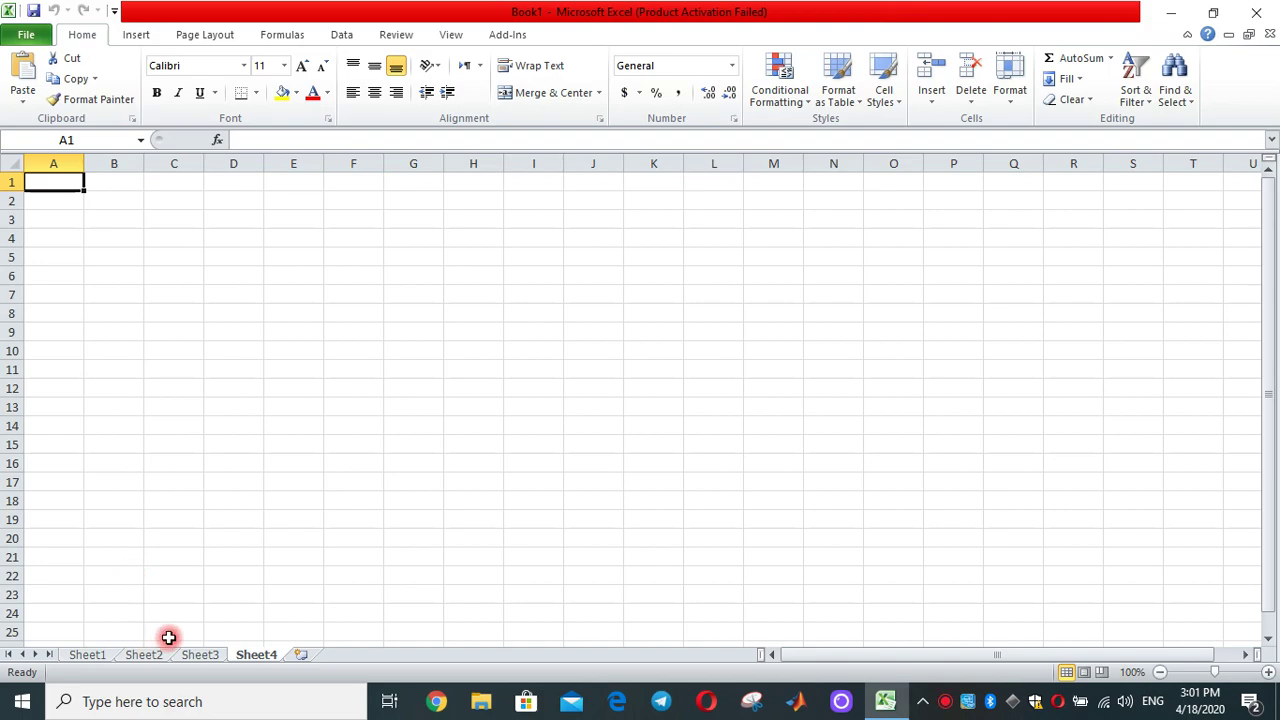
{"action": "left_click", "coordinate": [95, 658]}
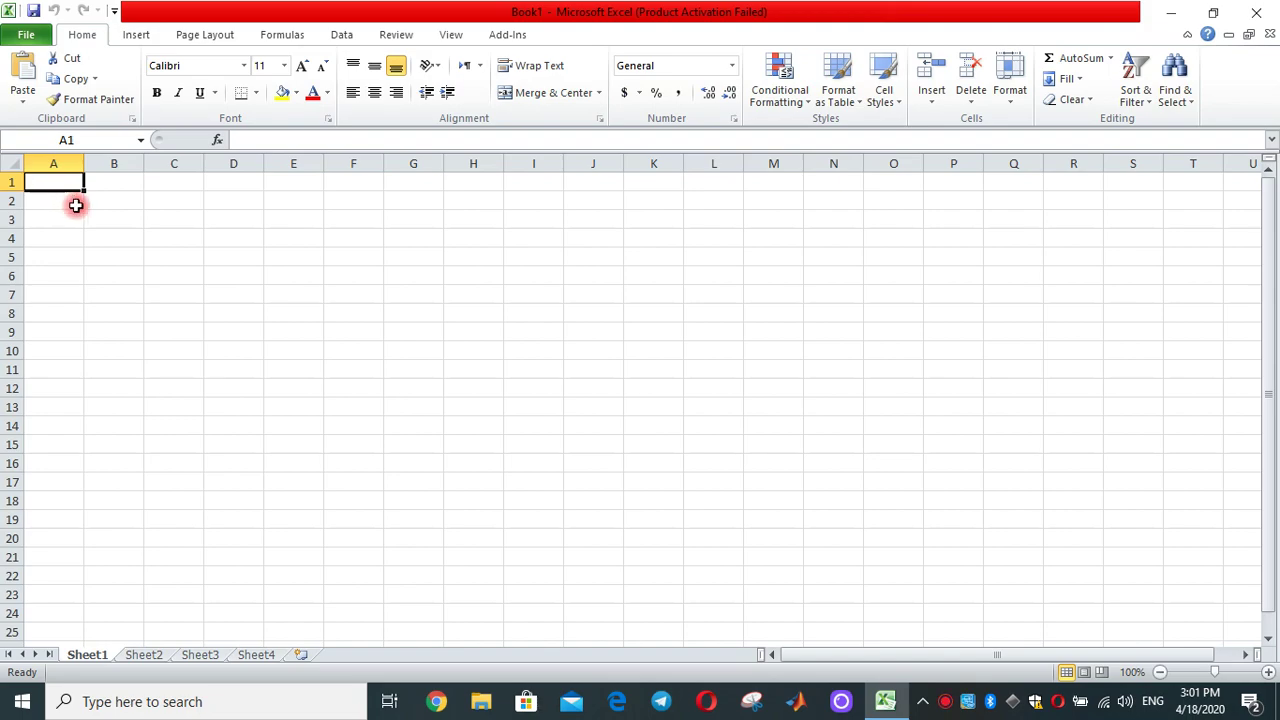
Step: Turn on Sheet Right-to-Left for Sheet1 from the Page Layout ribbon
{"action": "left_click", "coordinate": [210, 35]}
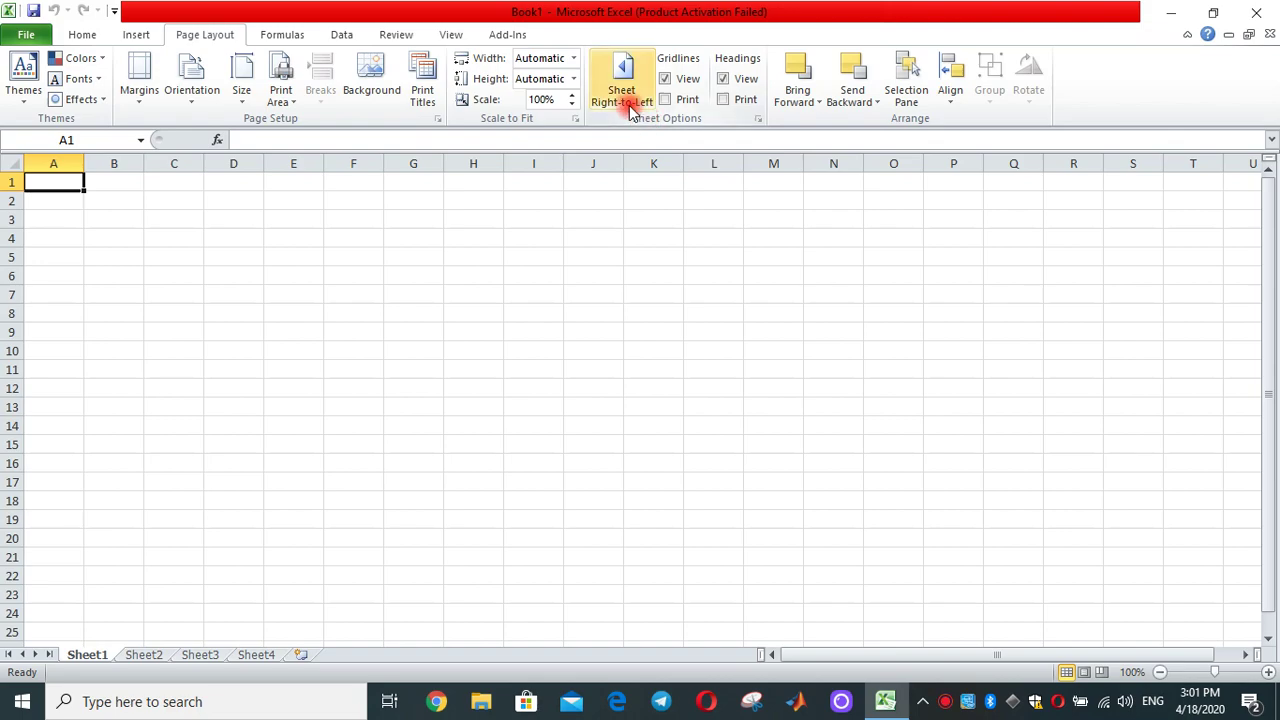
{"action": "left_click", "coordinate": [630, 111]}
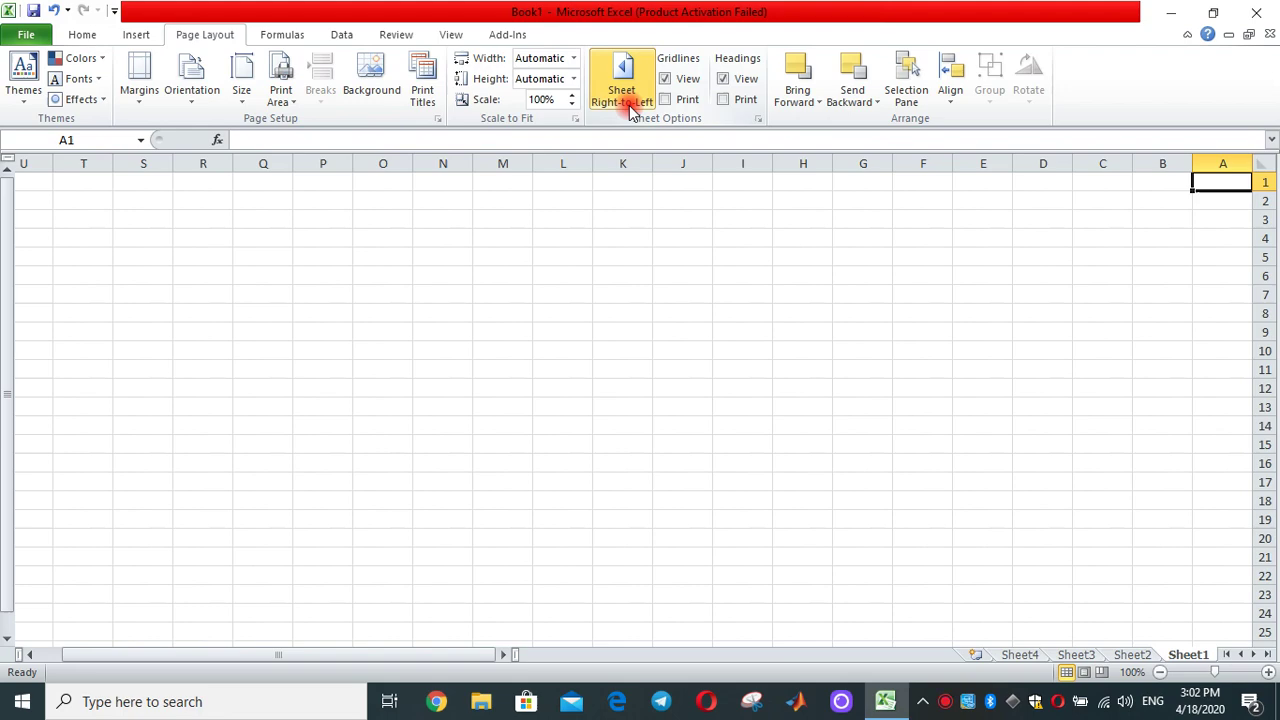
Step: Open rand.xlsx from the desktop and copy its grades table A1:F6
{"action": "left_click", "coordinate": [1173, 14]}
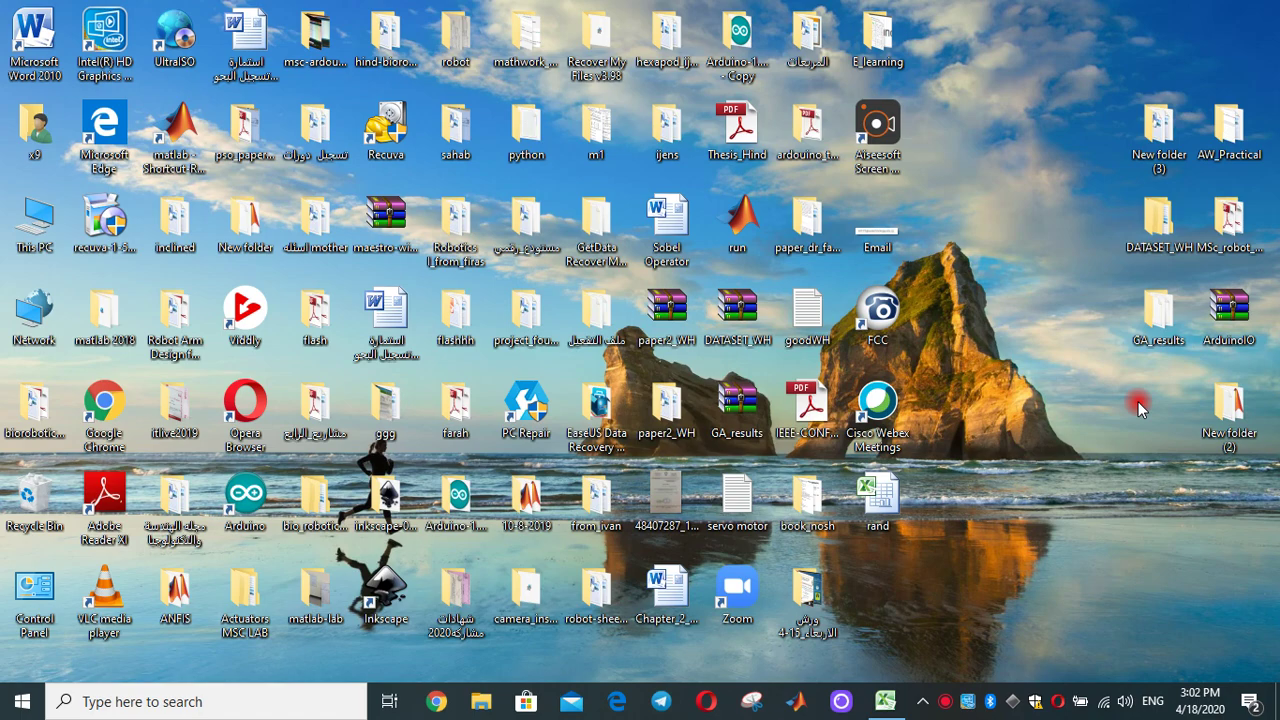
{"action": "double_click", "coordinate": [878, 508]}
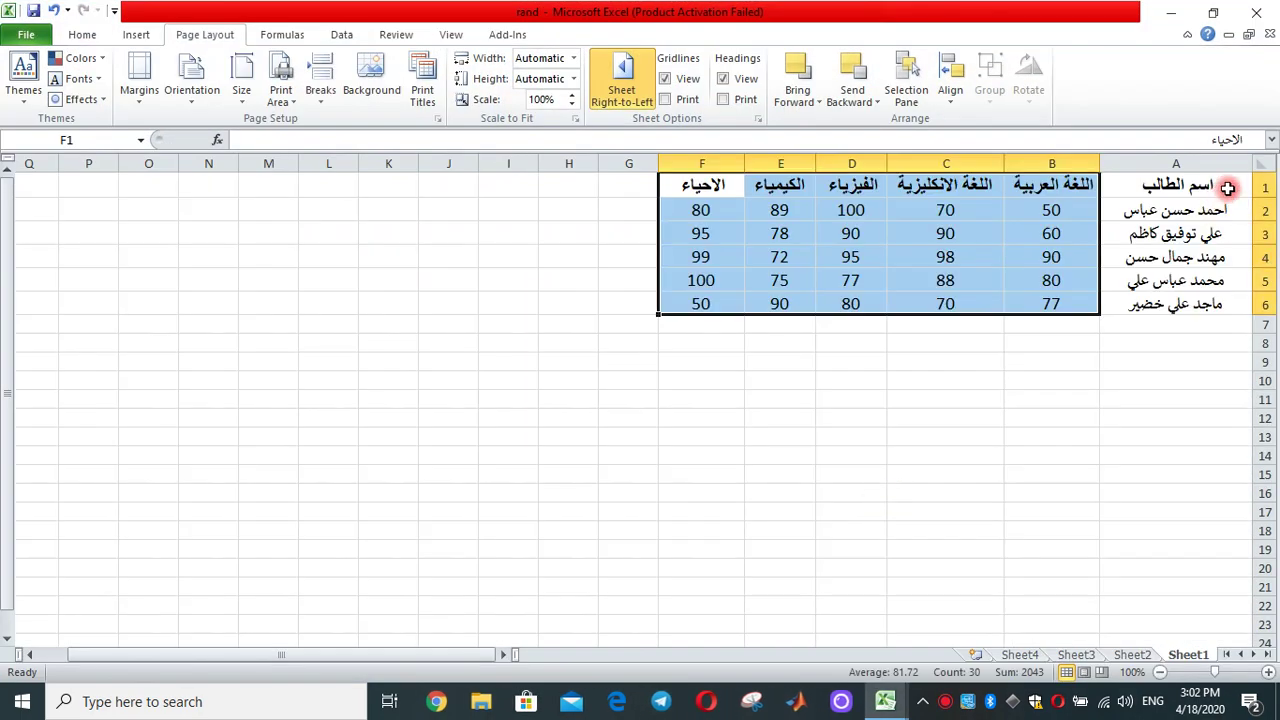
{"action": "mouse_move", "coordinate": [1228, 187]}
{"action": "left_mouse_down"}
{"action": "mouse_move", "coordinate": [1212, 212]}
{"action": "mouse_move", "coordinate": [720, 303]}
{"action": "left_mouse_up"}
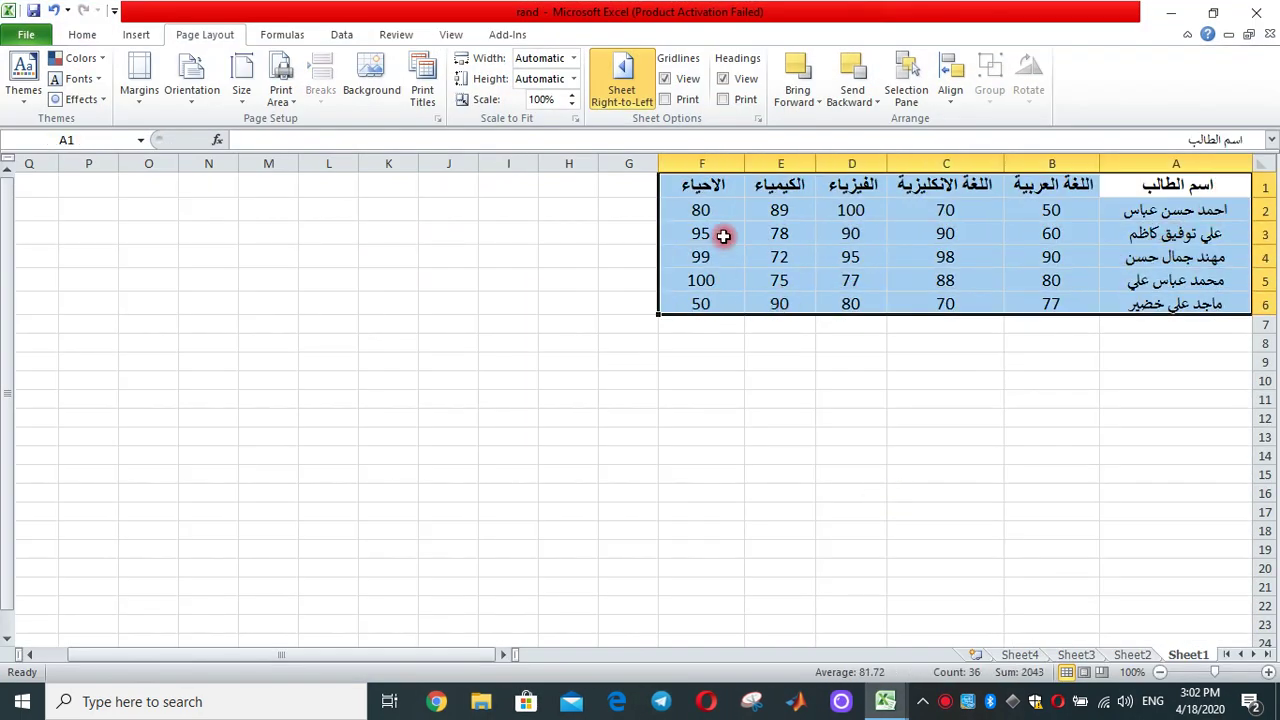
{"action": "right_click", "coordinate": [725, 240]}
{"action": "left_click", "coordinate": [768, 270]}
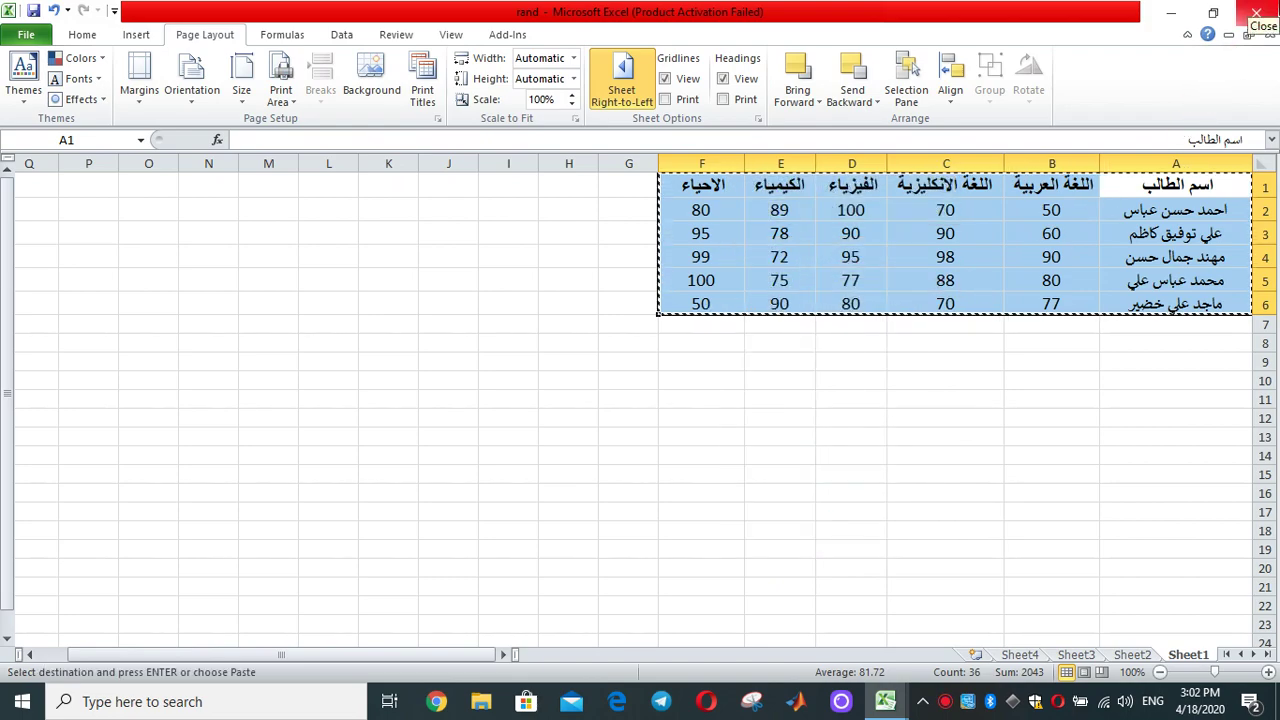
Step: Paste the copied table into Book1 cell A1 as values only
{"action": "key", "text": "alt+Tab"}
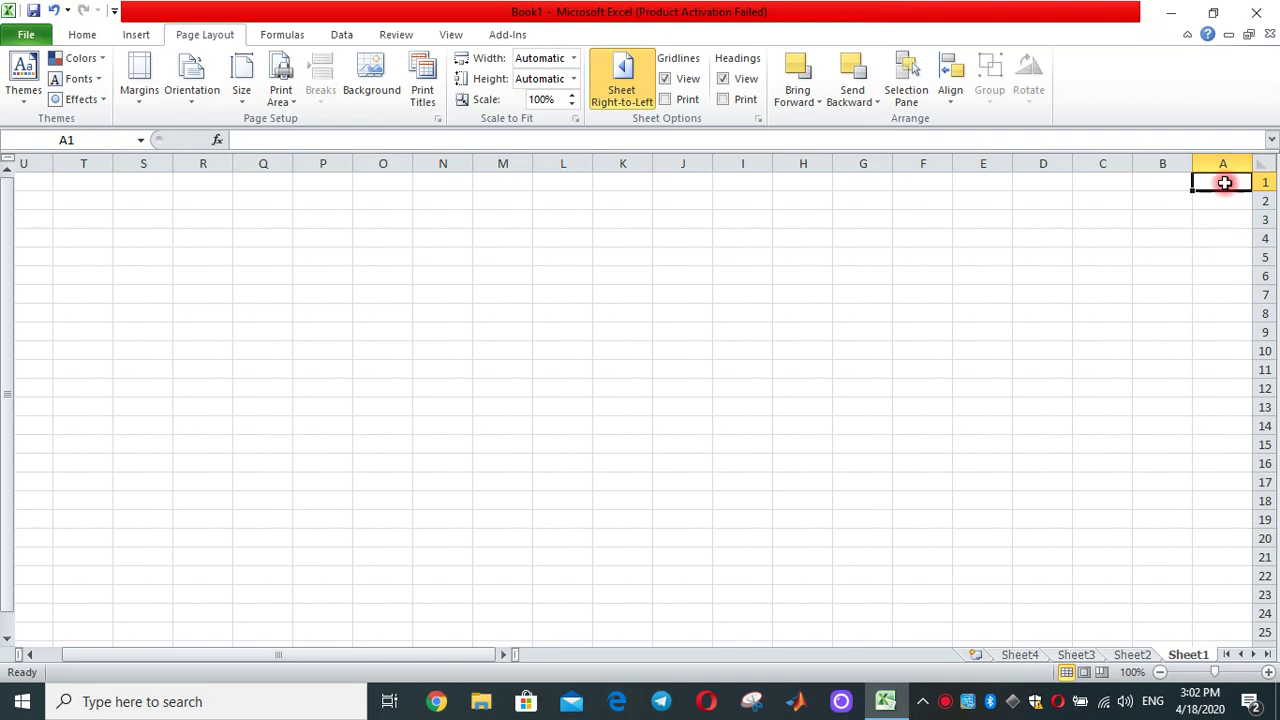
{"action": "right_click", "coordinate": [1226, 186]}
{"action": "left_click", "coordinate": [1076, 258]}
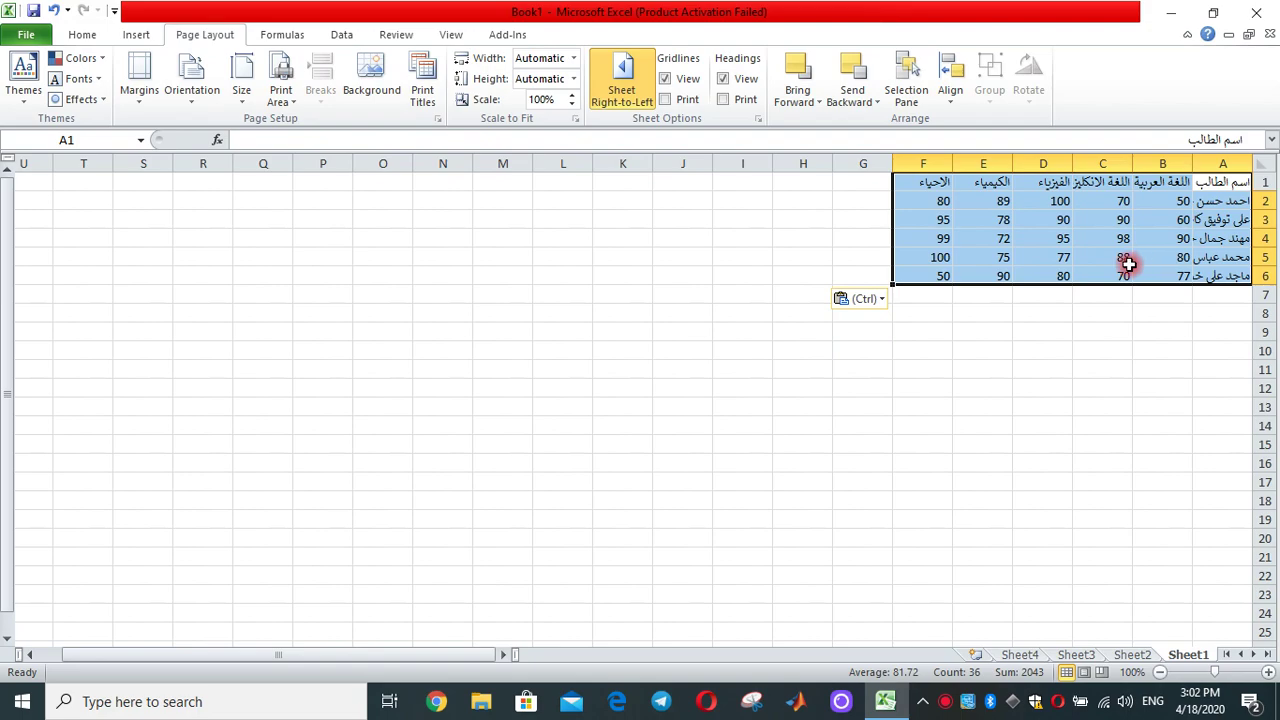
Step: Set the heading row A1:F1 to font size 16
{"action": "left_click", "coordinate": [1052, 254]}
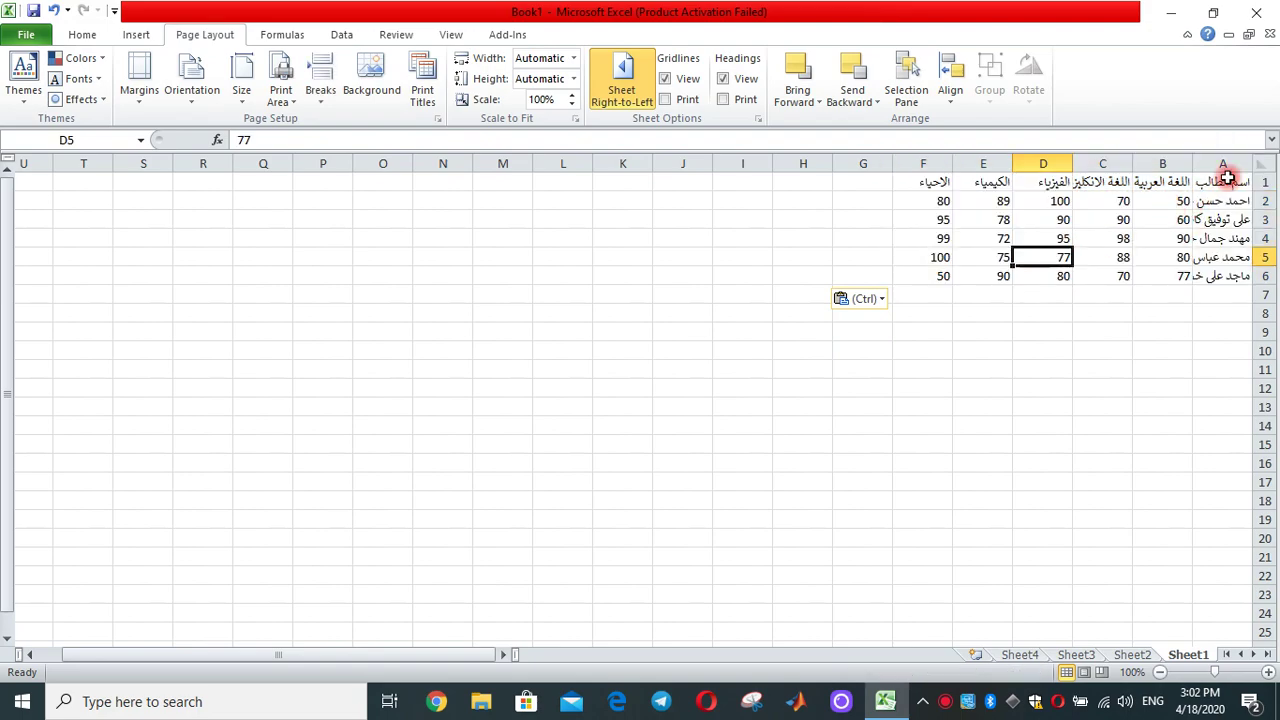
{"action": "left_click_drag", "start_coordinate": [1225, 182], "coordinate": [925, 185]}
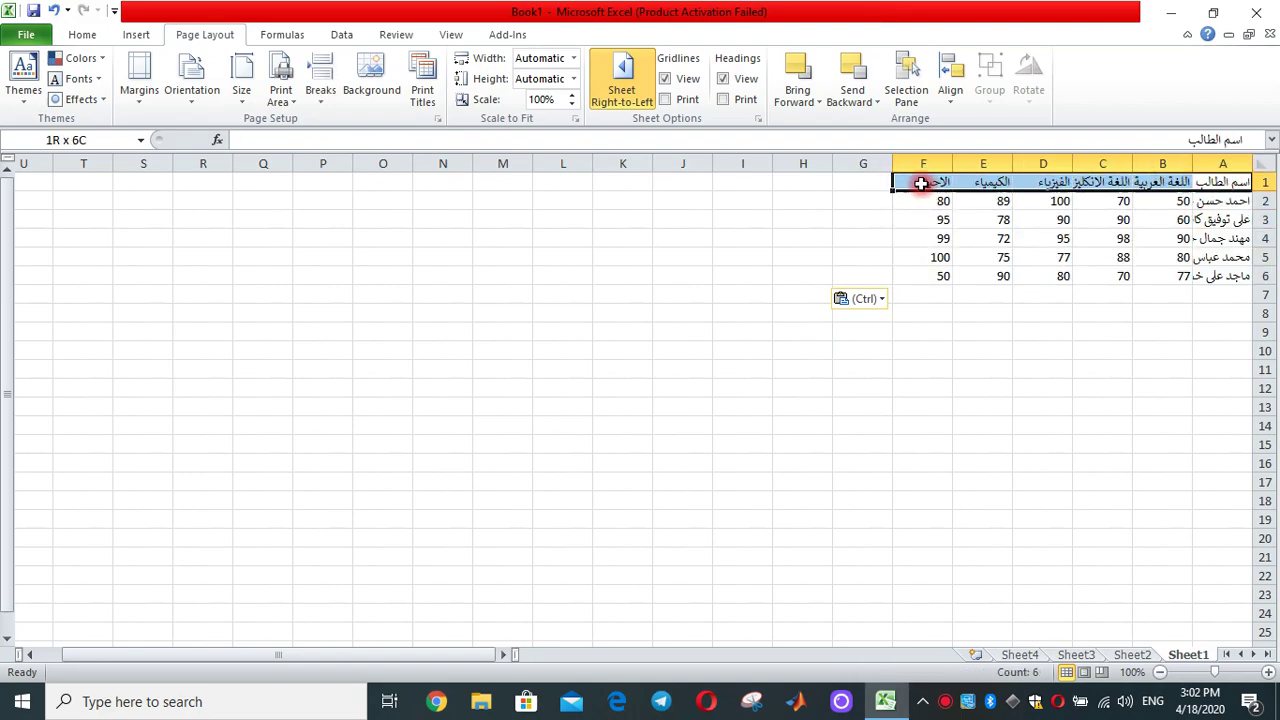
{"action": "left_click", "coordinate": [82, 33]}
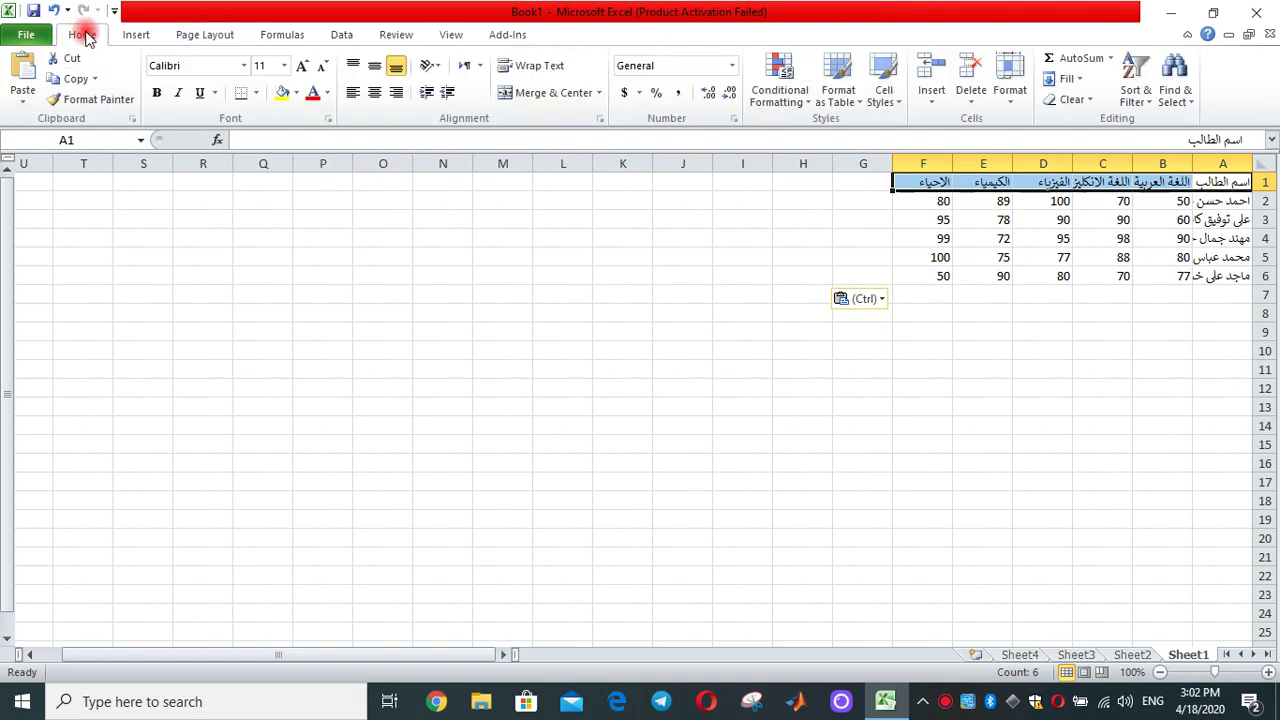
{"action": "left_click", "coordinate": [284, 66]}
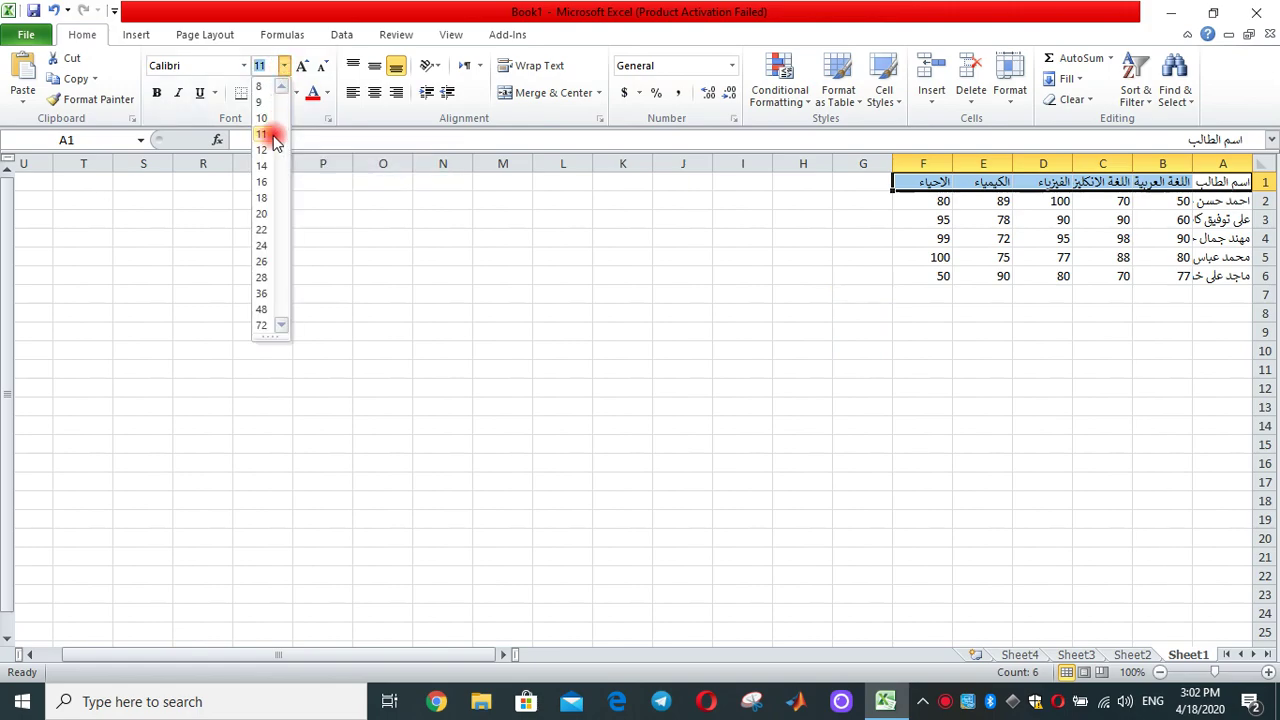
{"action": "left_click", "coordinate": [265, 182]}
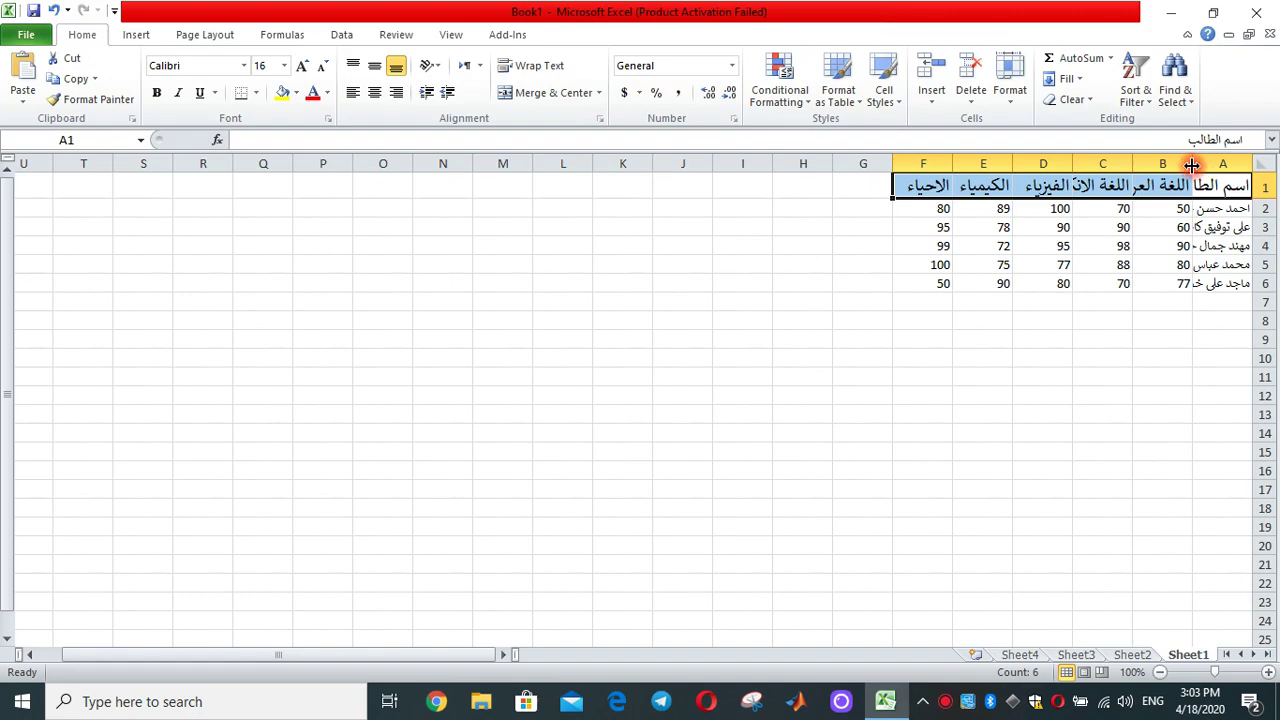
Step: Widen columns A, B and E so names and subject headings fit
{"action": "left_click_drag", "start_coordinate": [1192, 164], "coordinate": [1157, 163]}
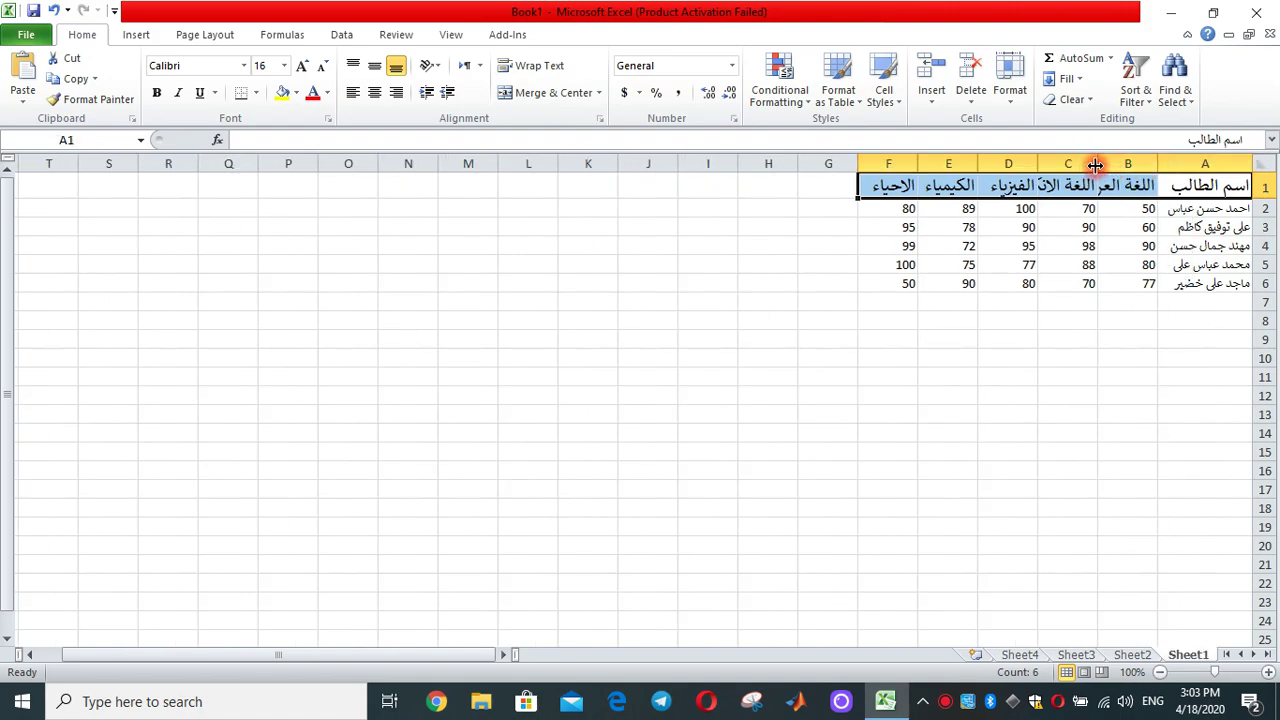
{"action": "left_click_drag", "start_coordinate": [1097, 164], "coordinate": [891, 163]}
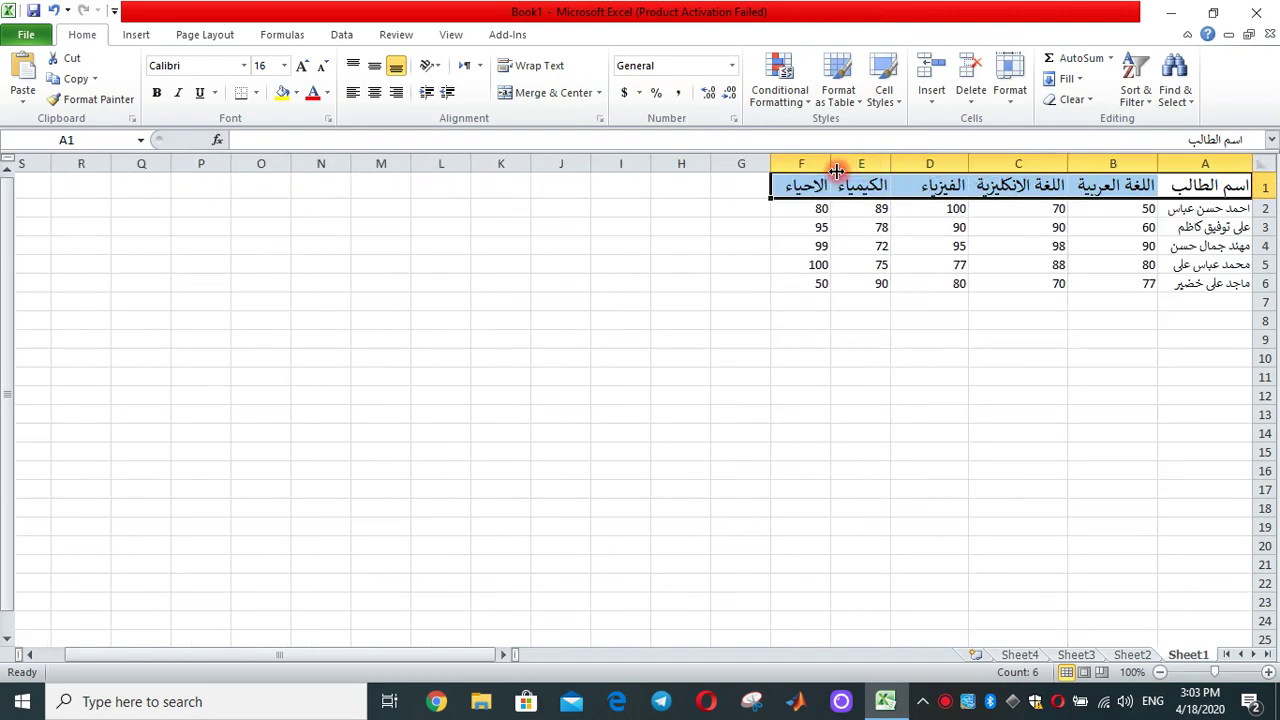
{"action": "left_click_drag", "start_coordinate": [827, 164], "coordinate": [746, 166]}
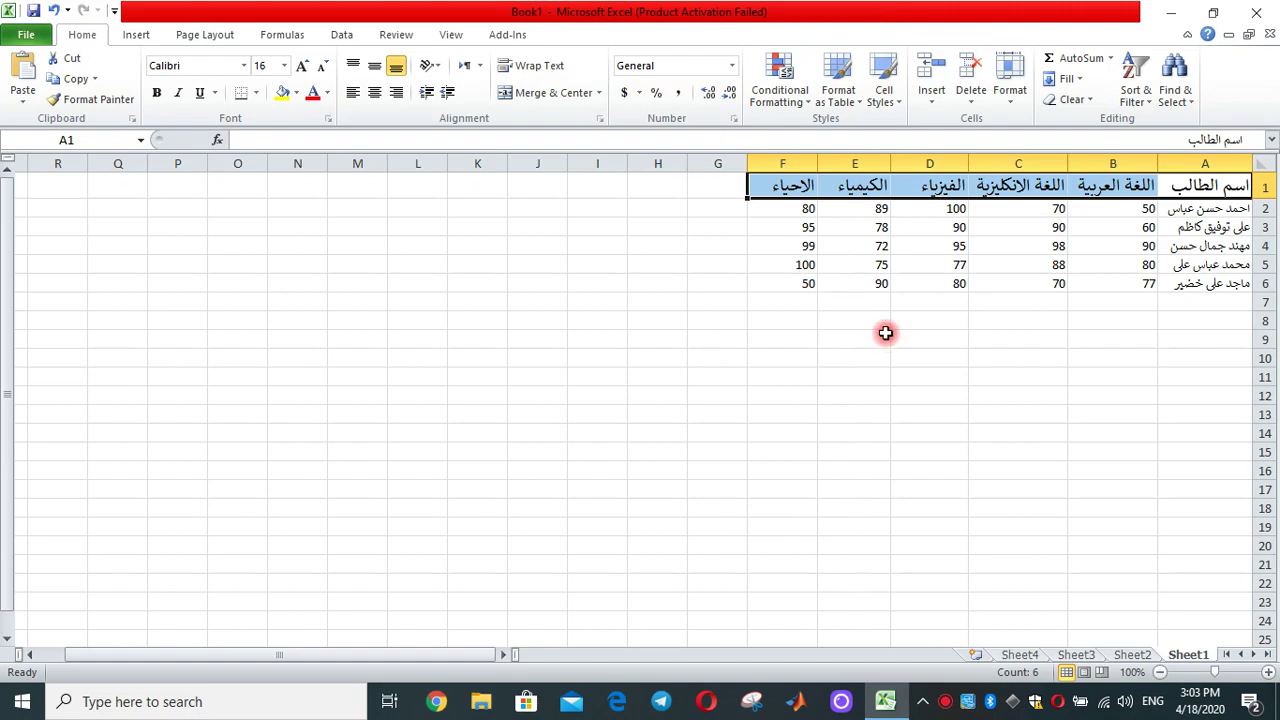
{"action": "left_click", "coordinate": [872, 298]}
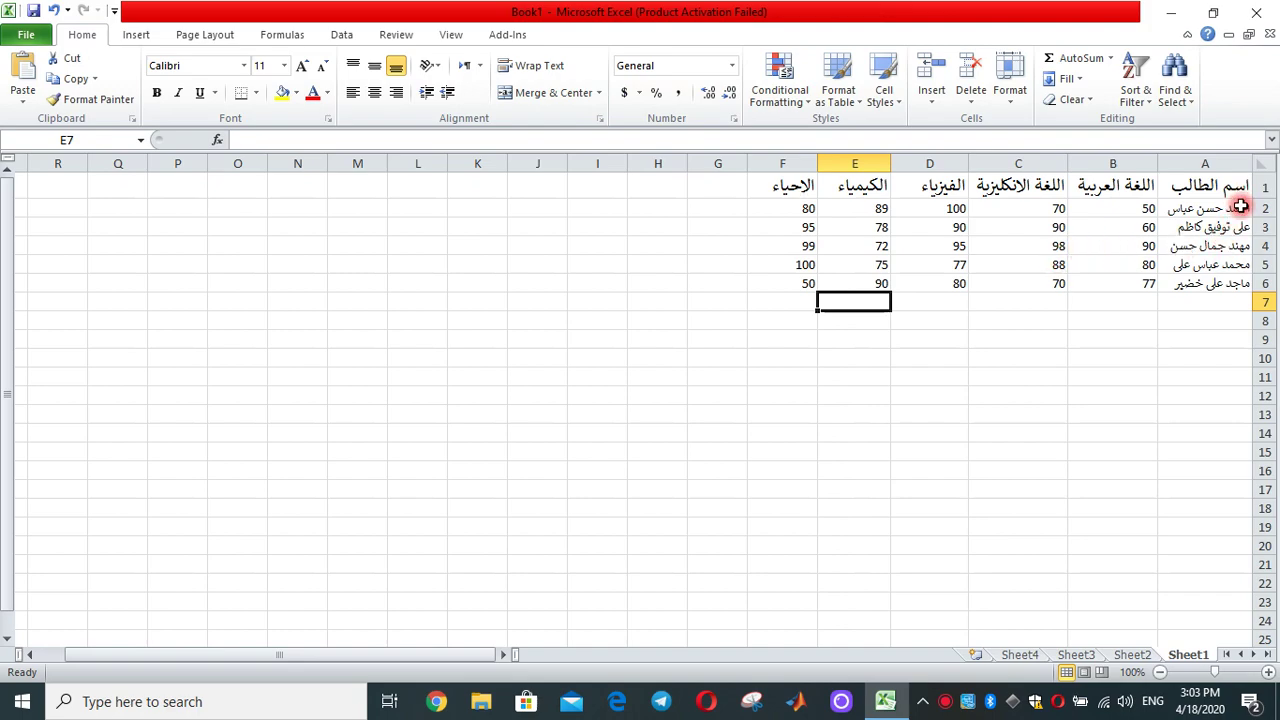
Step: Set the names and grades in rows 2–6 to size 14 and widen column A
{"action": "left_click_drag", "start_coordinate": [1235, 208], "coordinate": [805, 287]}
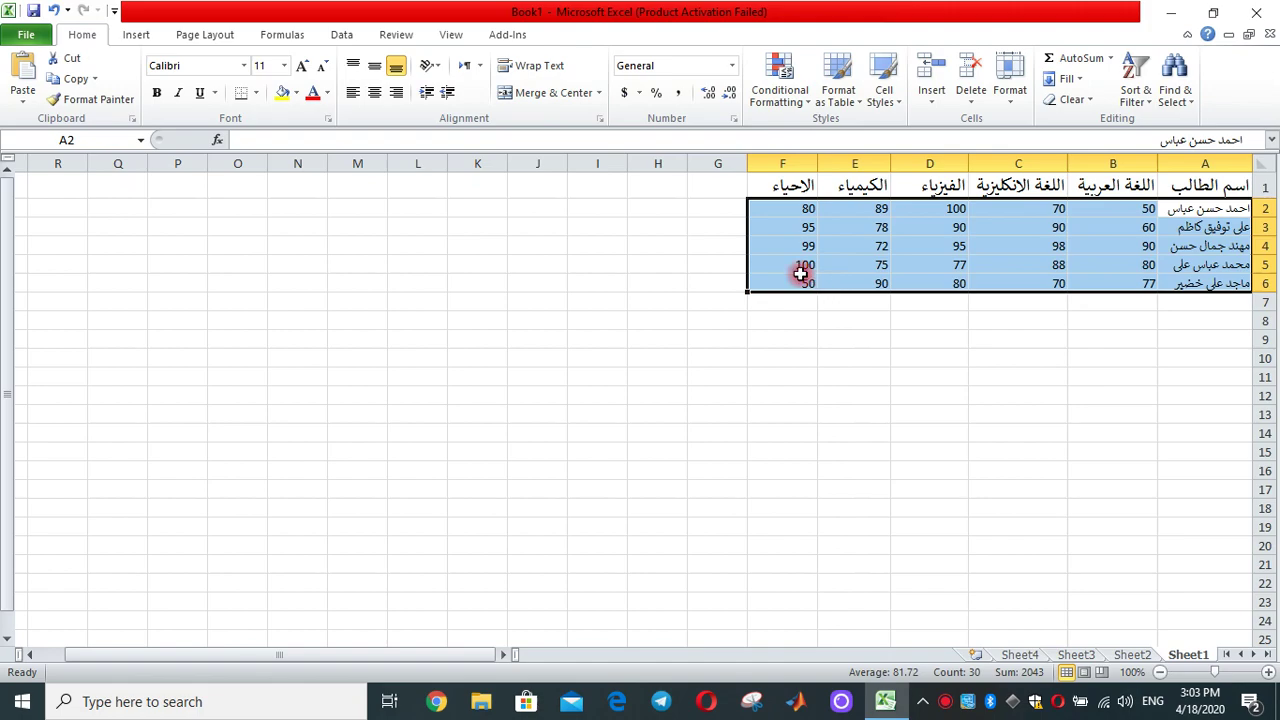
{"action": "left_click", "coordinate": [284, 65]}
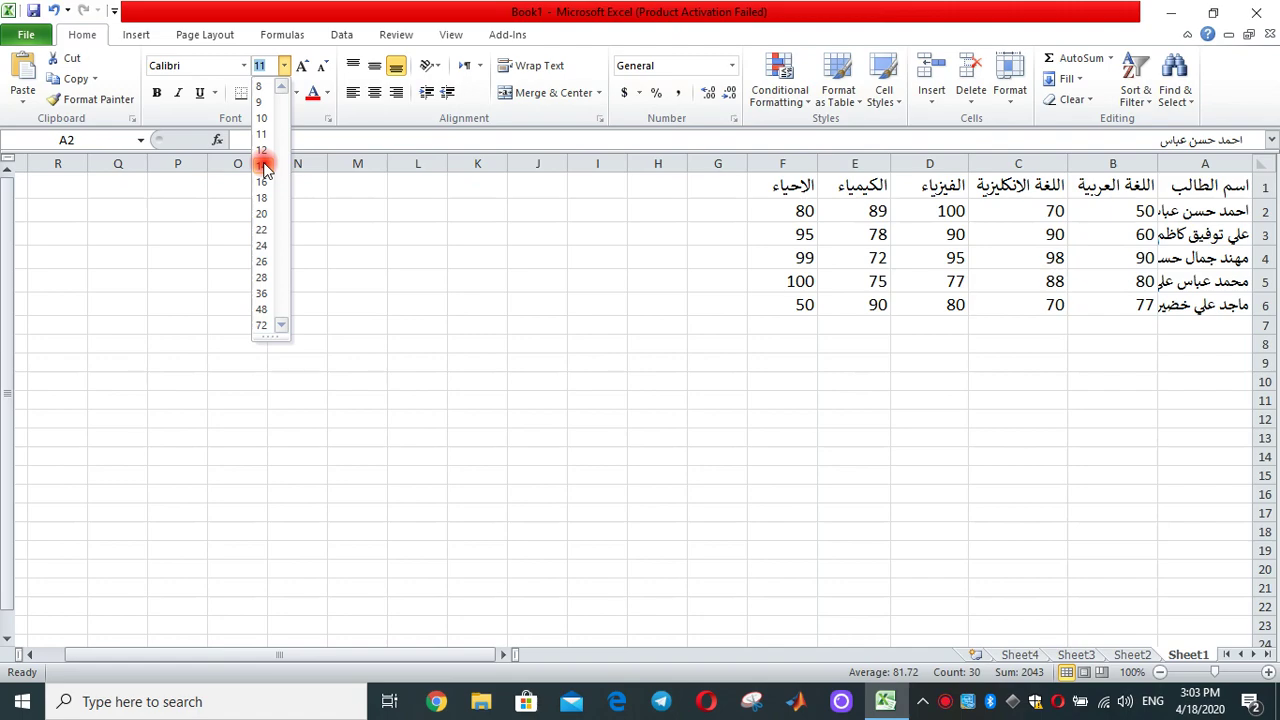
{"action": "left_click", "coordinate": [264, 166]}
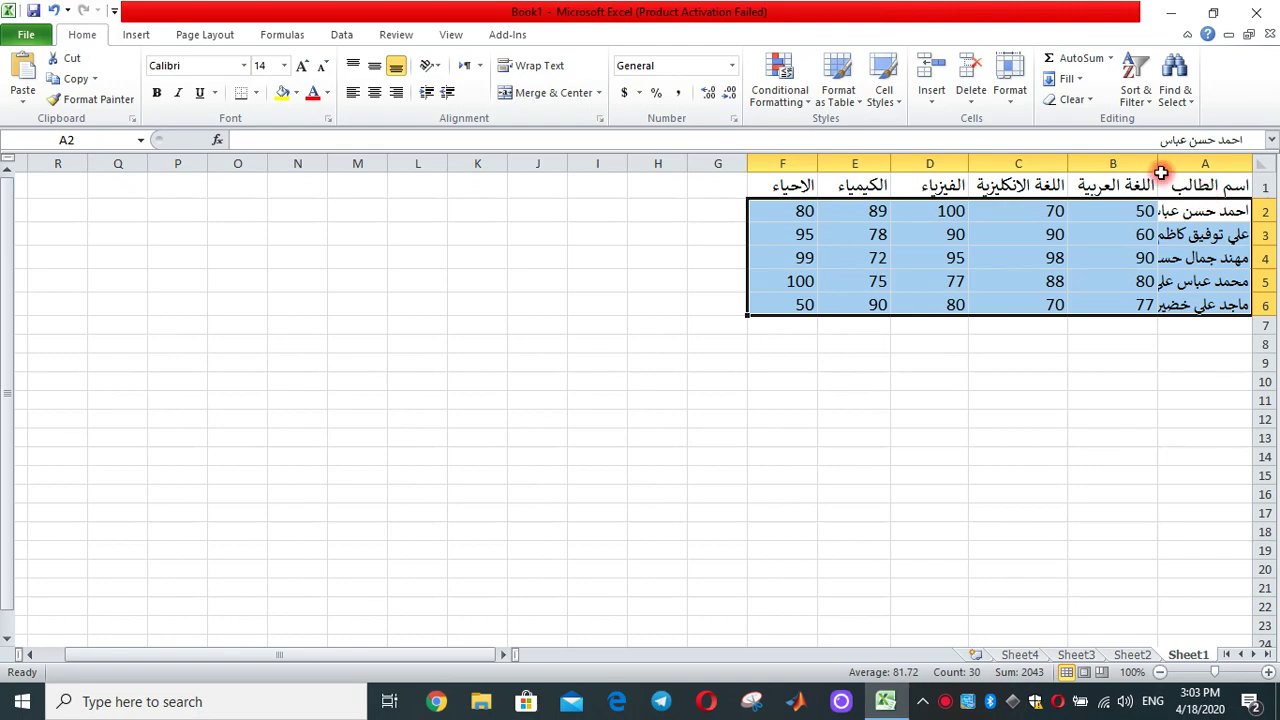
{"action": "left_click_drag", "start_coordinate": [1159, 157], "coordinate": [1131, 164]}
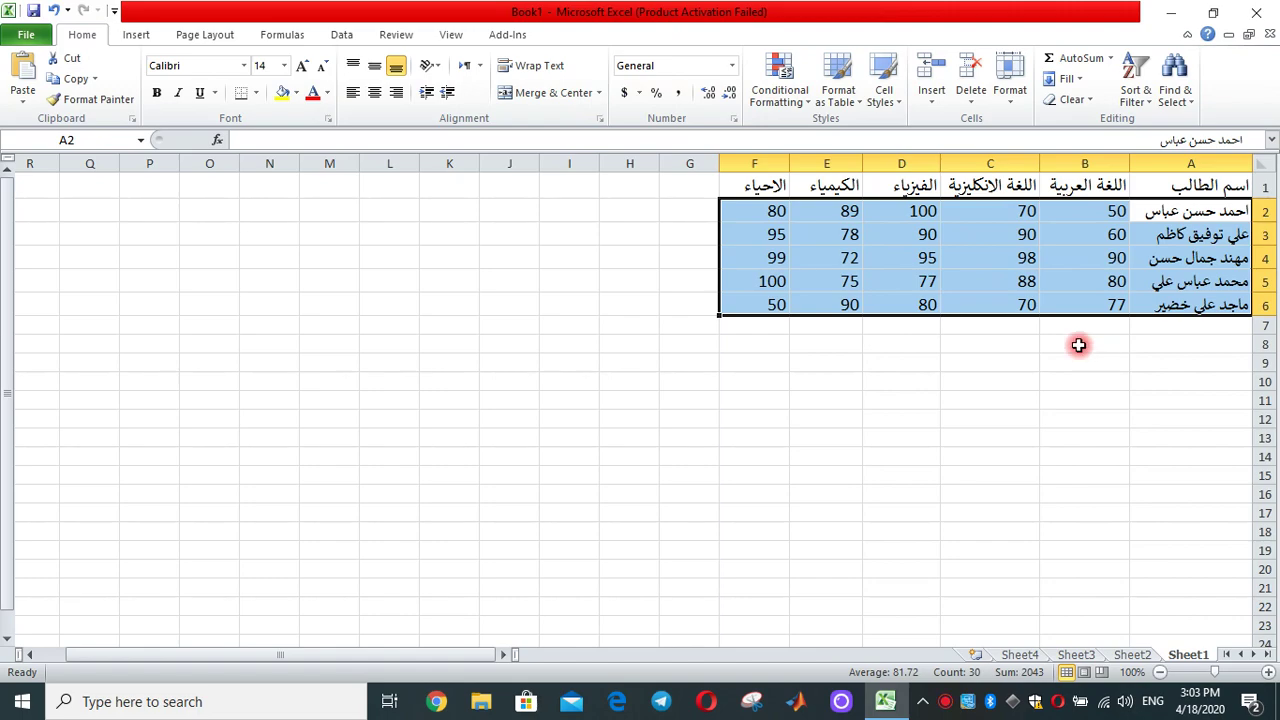
{"action": "left_click", "coordinate": [611, 277]}
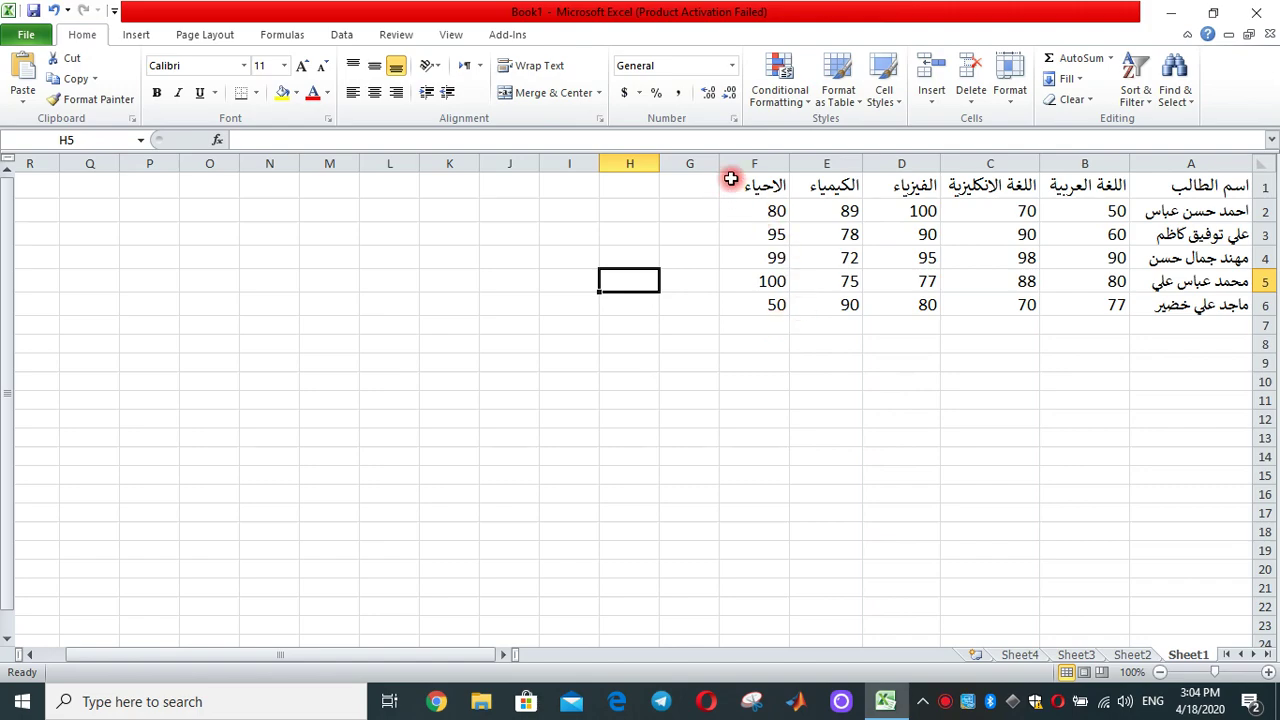
Step: Apply All Borders to every cell of the table A1:F6
{"action": "left_click_drag", "start_coordinate": [731, 179], "coordinate": [1136, 301]}
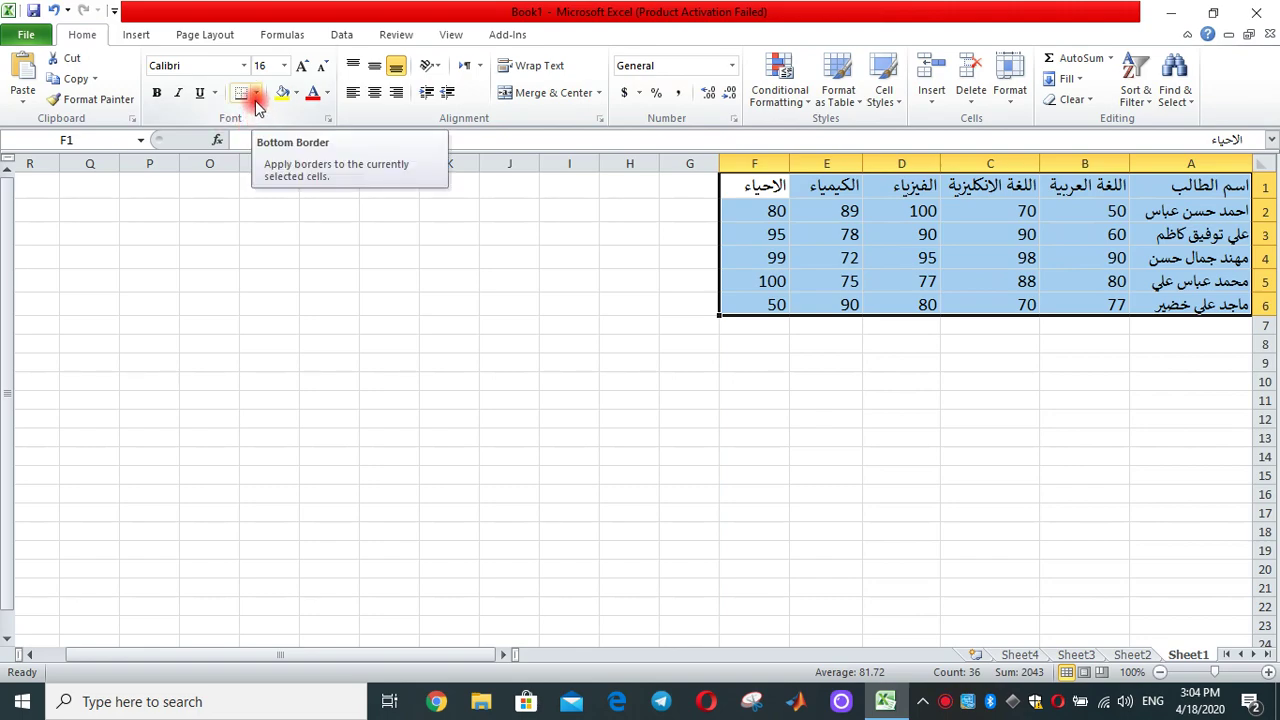
{"action": "left_click", "coordinate": [257, 94]}
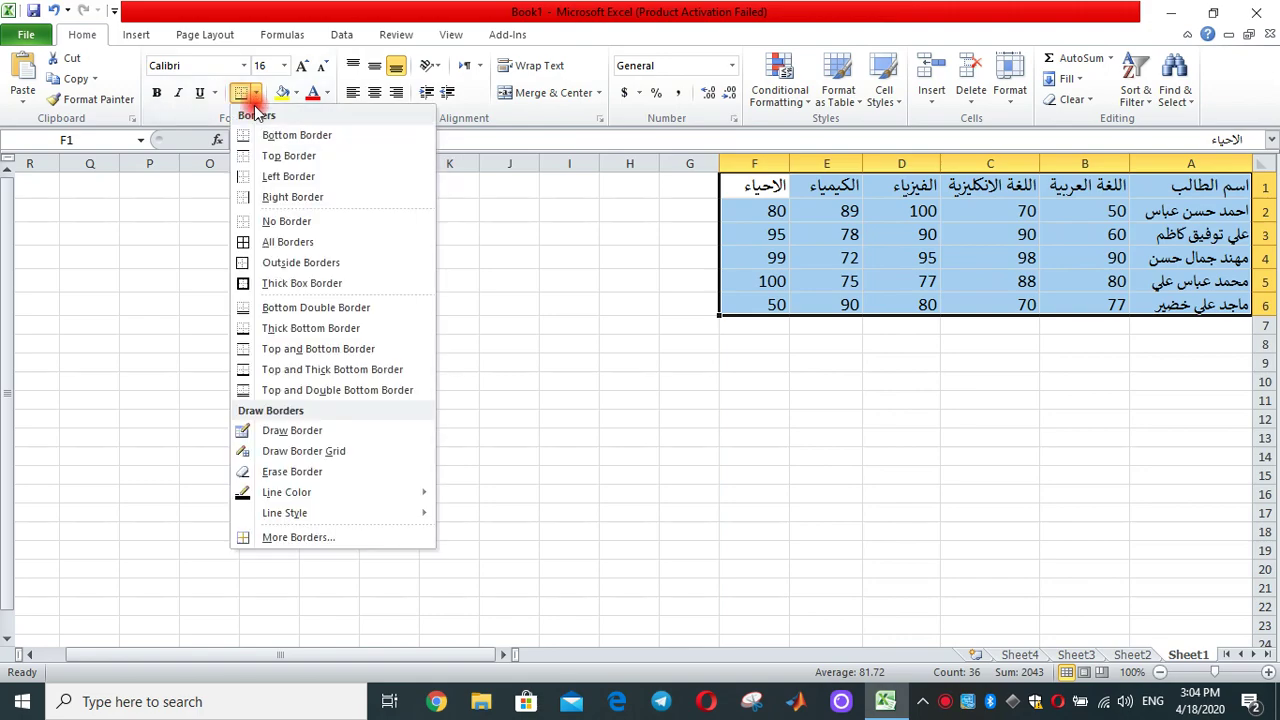
{"action": "left_click", "coordinate": [264, 248]}
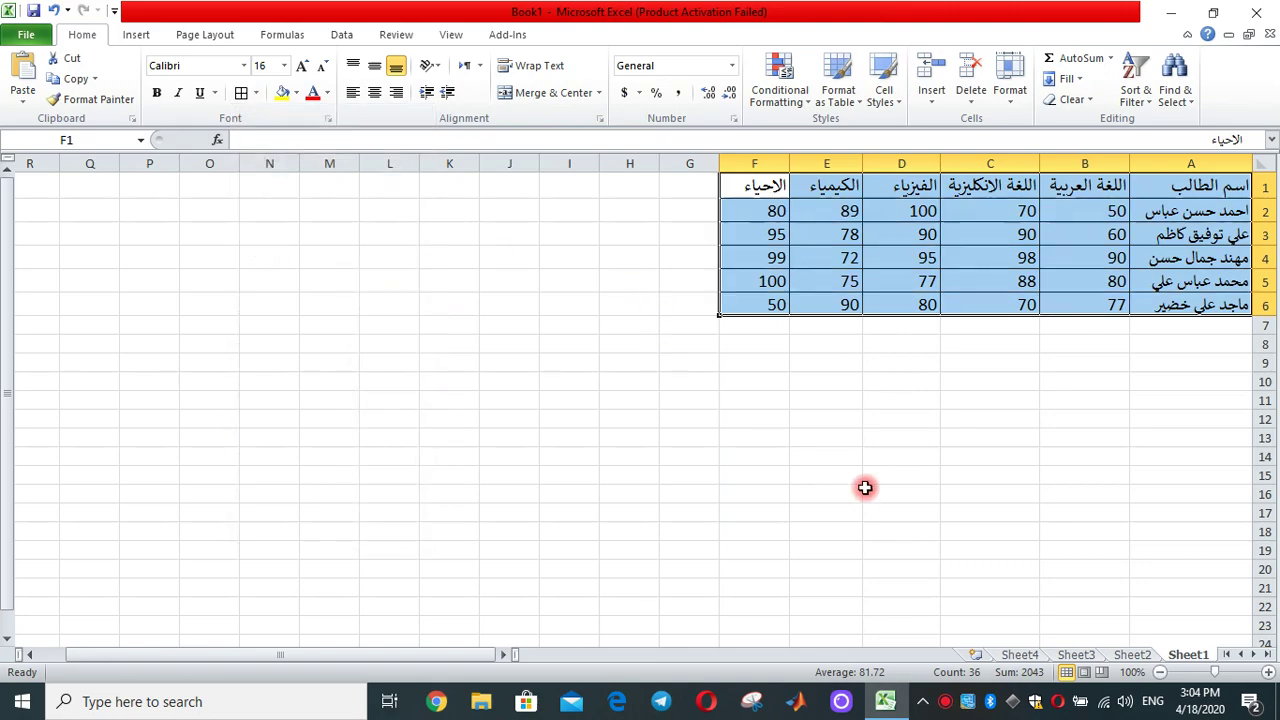
{"action": "left_click", "coordinate": [843, 384]}
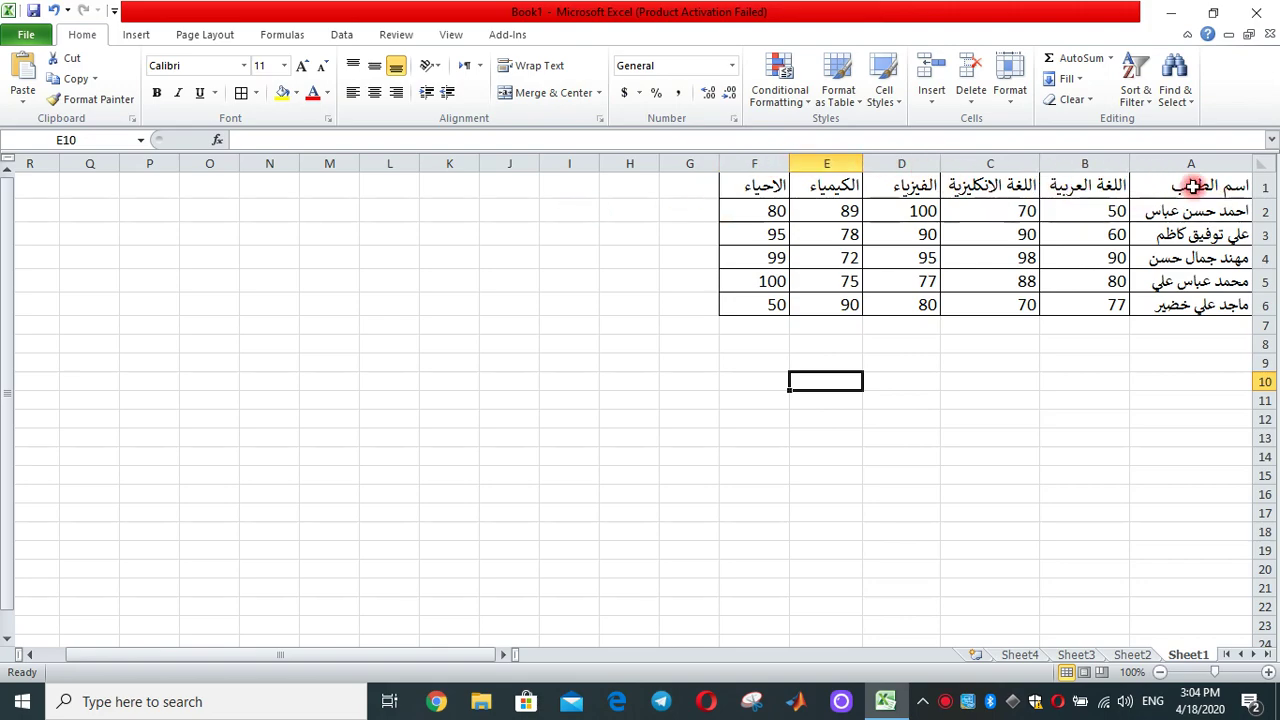
Step: Give the header row A1:F1 a yellow fill
{"action": "mouse_move", "coordinate": [1186, 183]}
{"action": "left_mouse_down"}
{"action": "mouse_move", "coordinate": [1010, 195]}
{"action": "mouse_move", "coordinate": [740, 187]}
{"action": "left_mouse_up"}
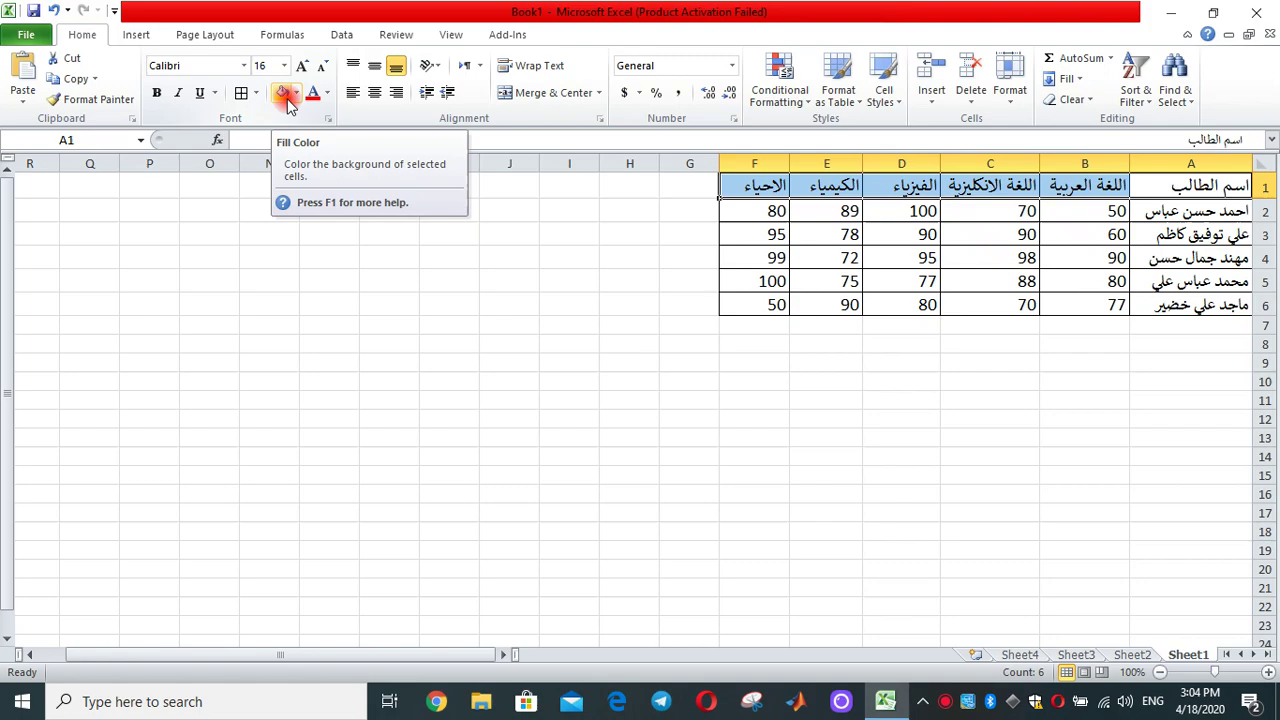
{"action": "left_click", "coordinate": [286, 100]}
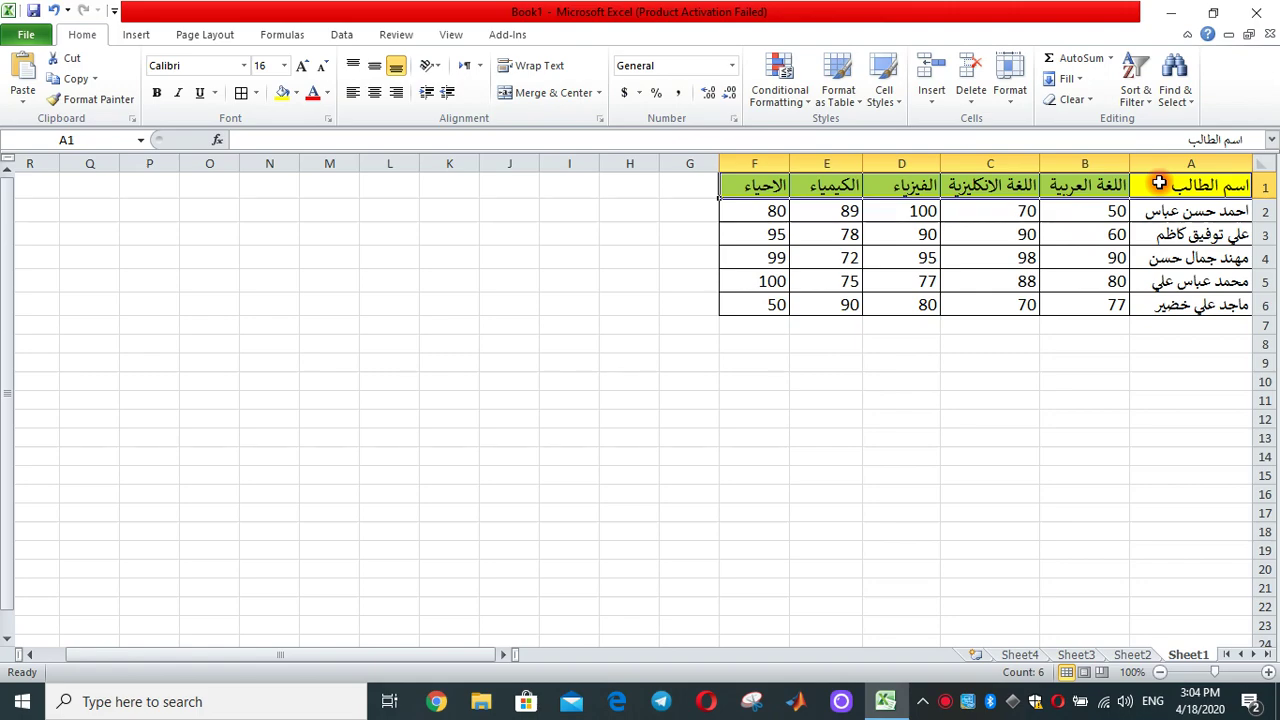
{"action": "left_click", "coordinate": [1077, 302]}
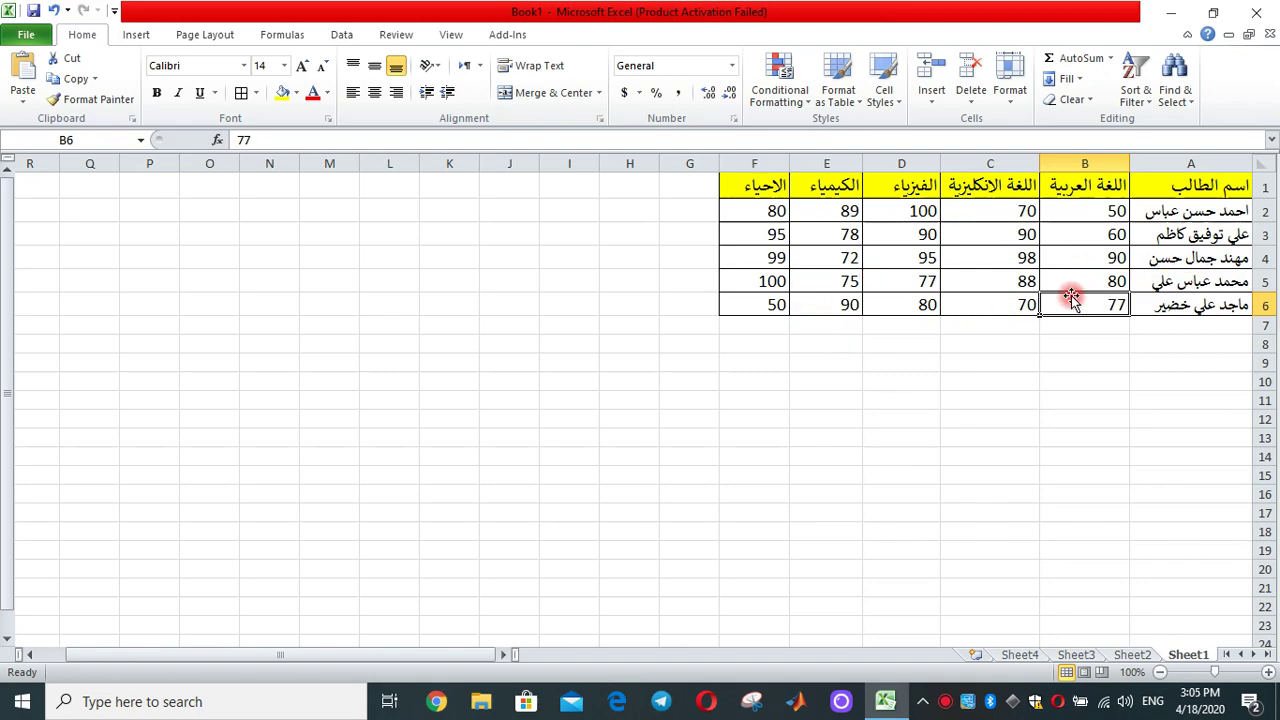
Step: Enter the header 'sum' in G1 and apply All Borders to G1:G6
{"action": "left_click", "coordinate": [678, 190]}
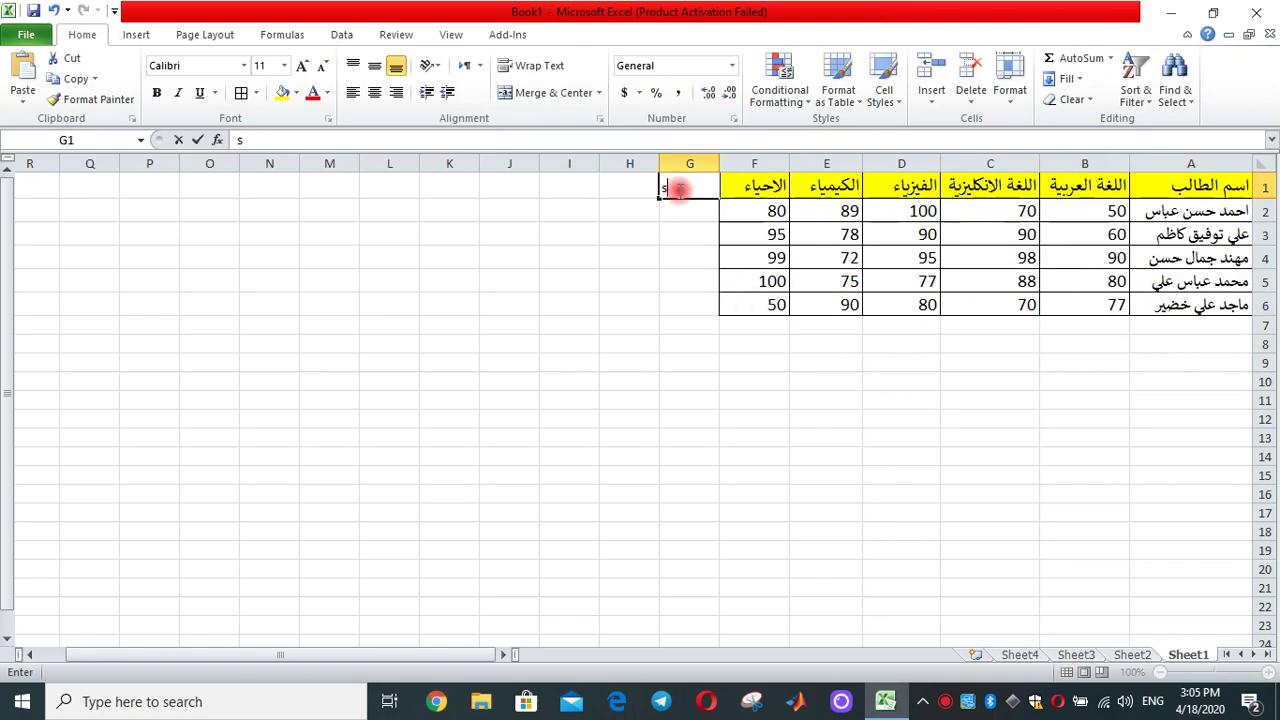
{"action": "type", "text": "s"}
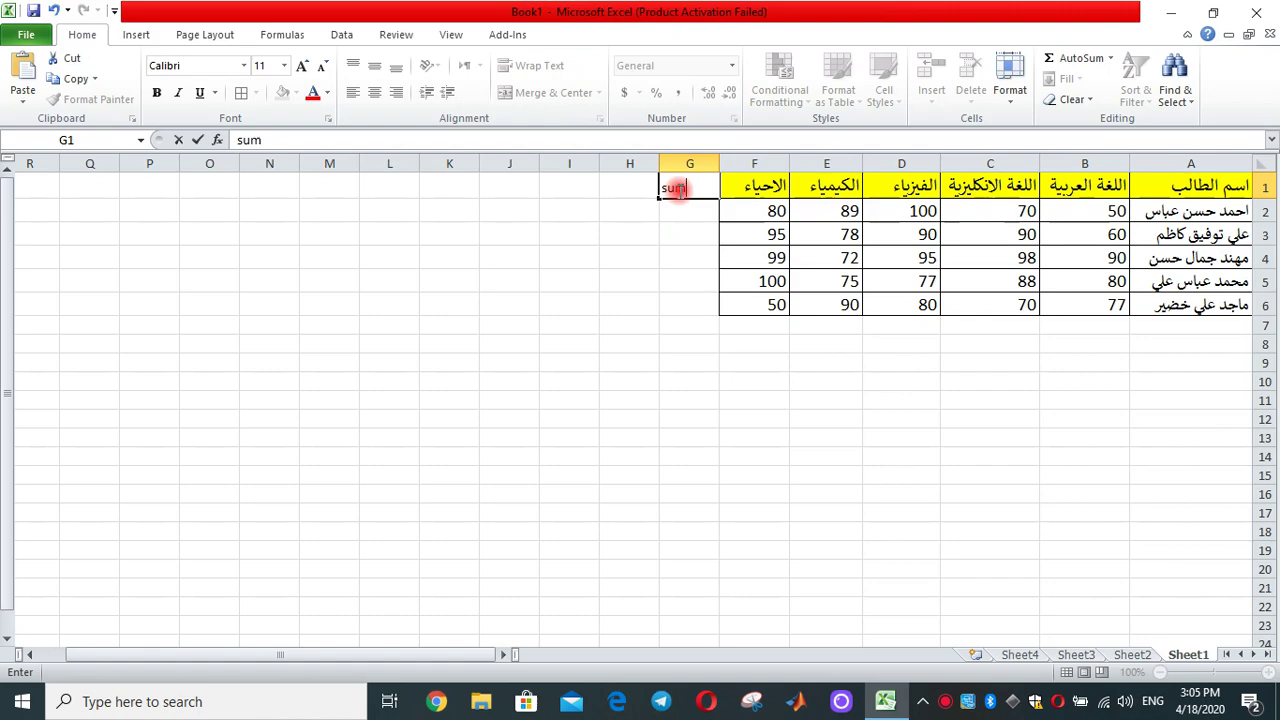
{"action": "left_click", "coordinate": [674, 236]}
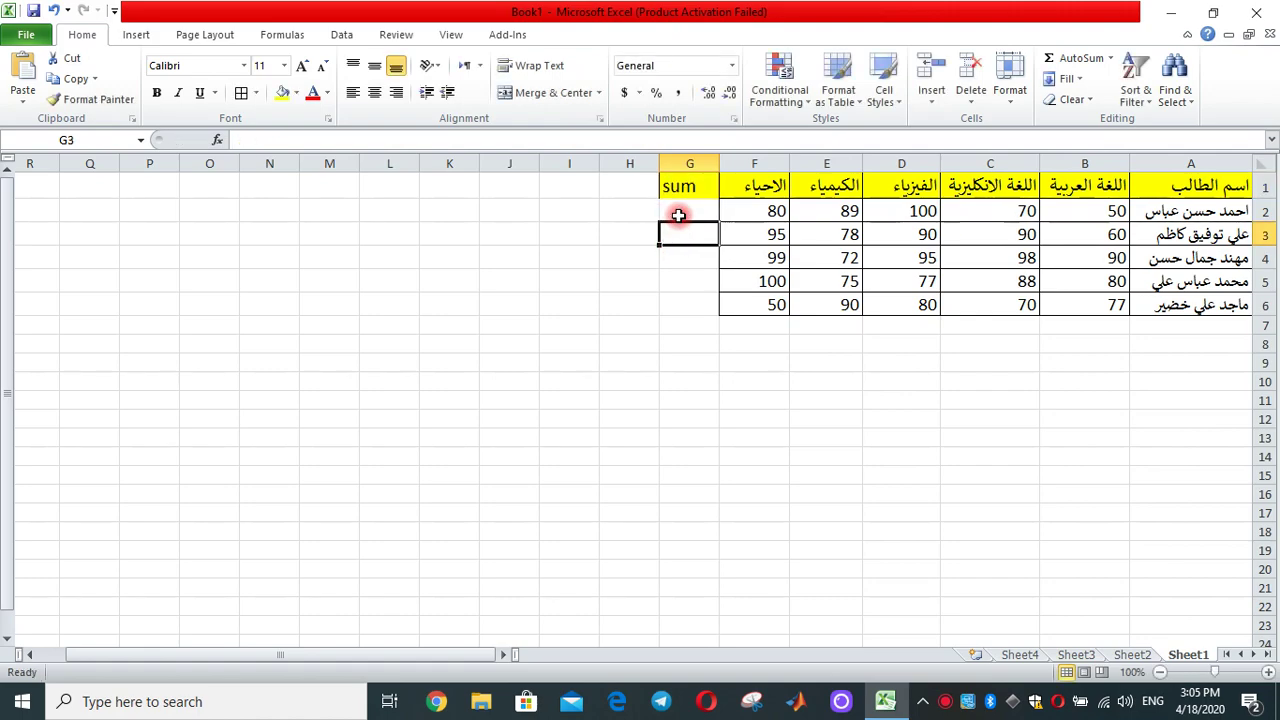
{"action": "left_click_drag", "start_coordinate": [670, 188], "coordinate": [705, 298]}
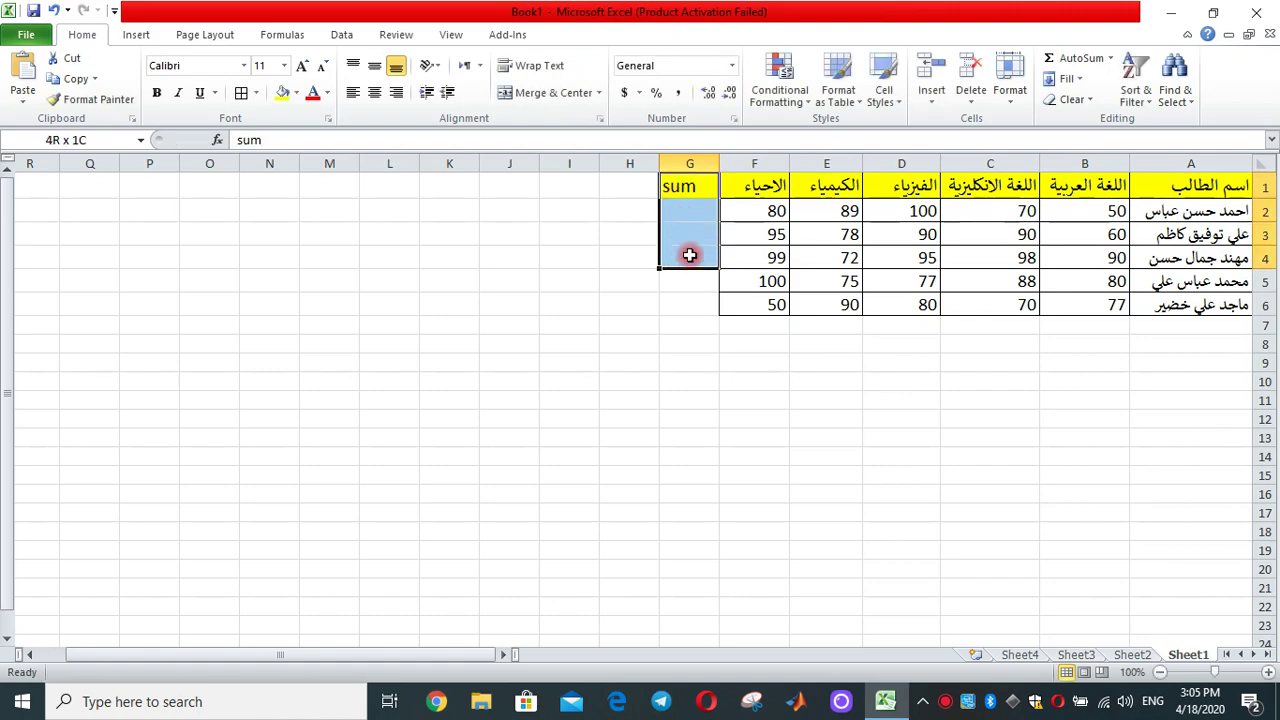
{"action": "left_click", "coordinate": [241, 93]}
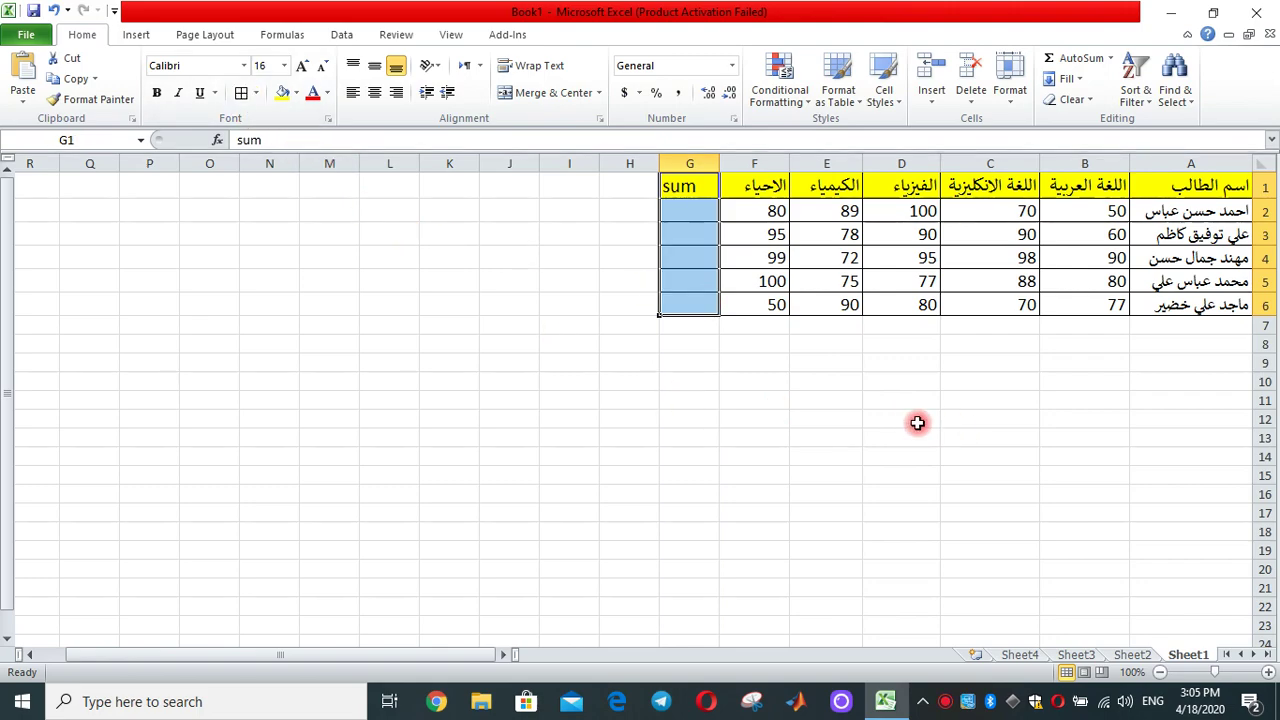
{"action": "left_click", "coordinate": [921, 324]}
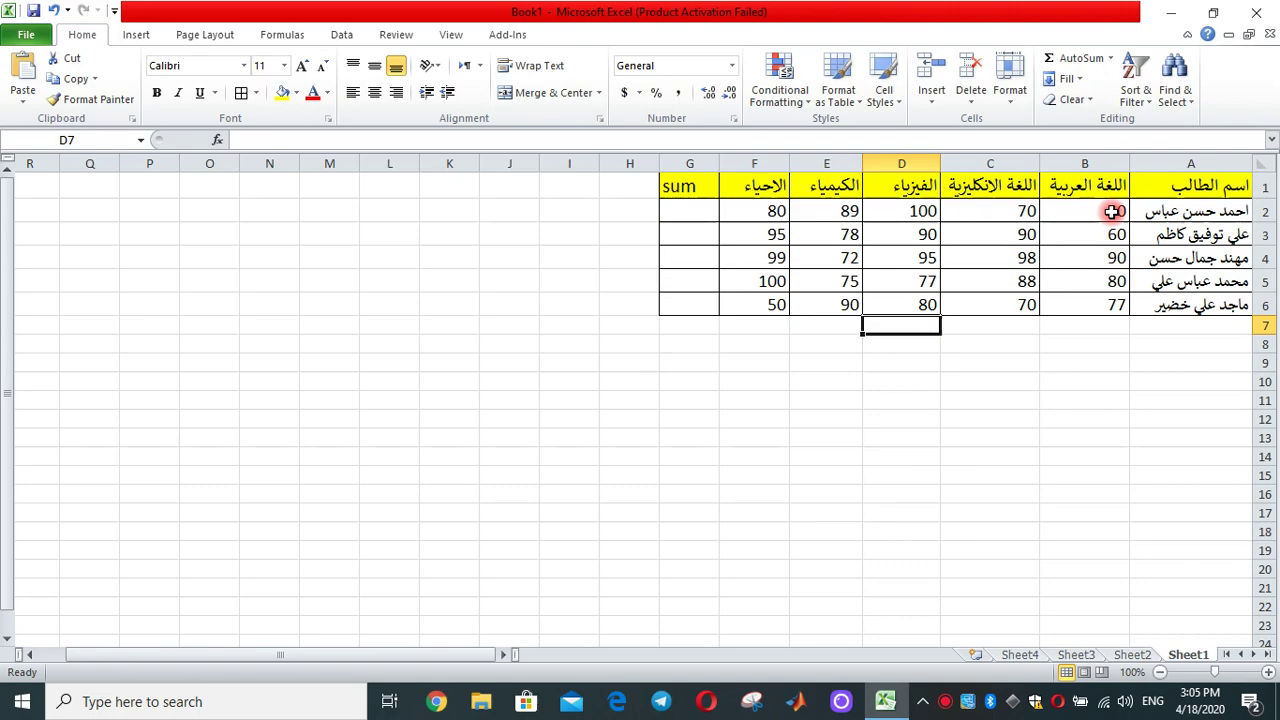
Step: Total the first student's grades into G2 with AutoSum Sum, giving 389
{"action": "left_click_drag", "start_coordinate": [1110, 211], "coordinate": [703, 216]}
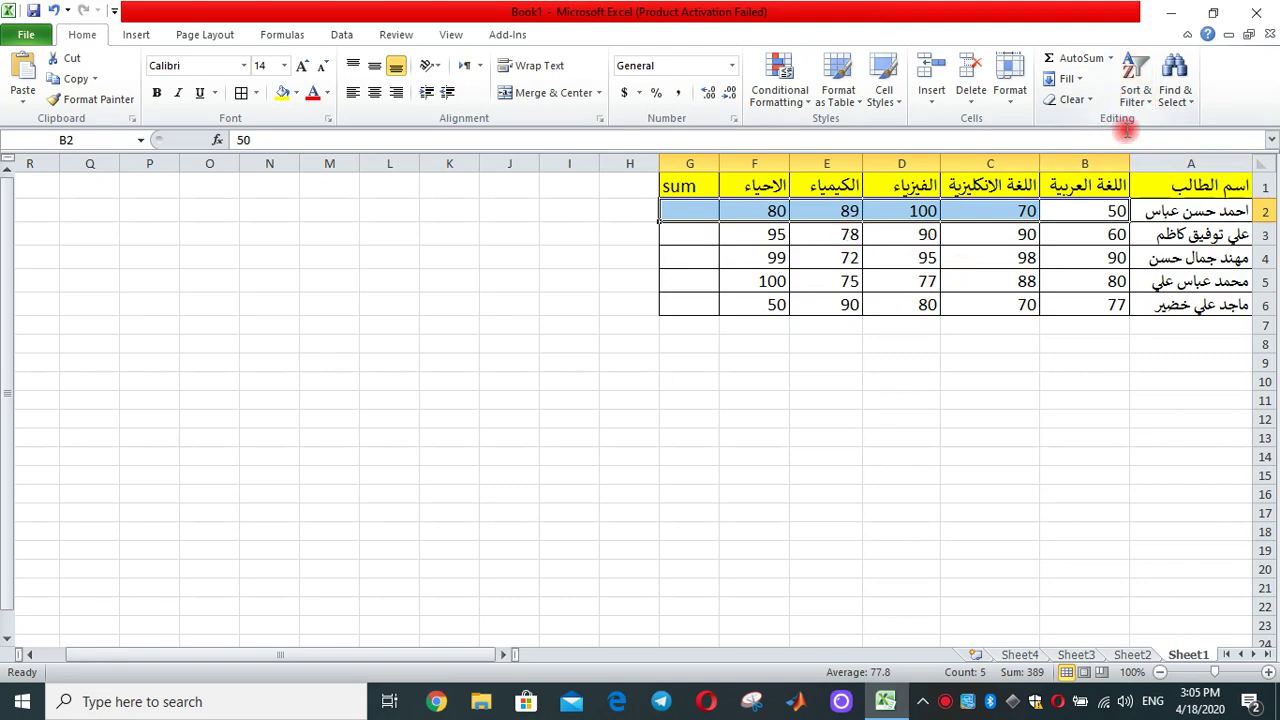
{"action": "left_click", "coordinate": [1111, 60]}
{"action": "left_click", "coordinate": [1100, 80]}
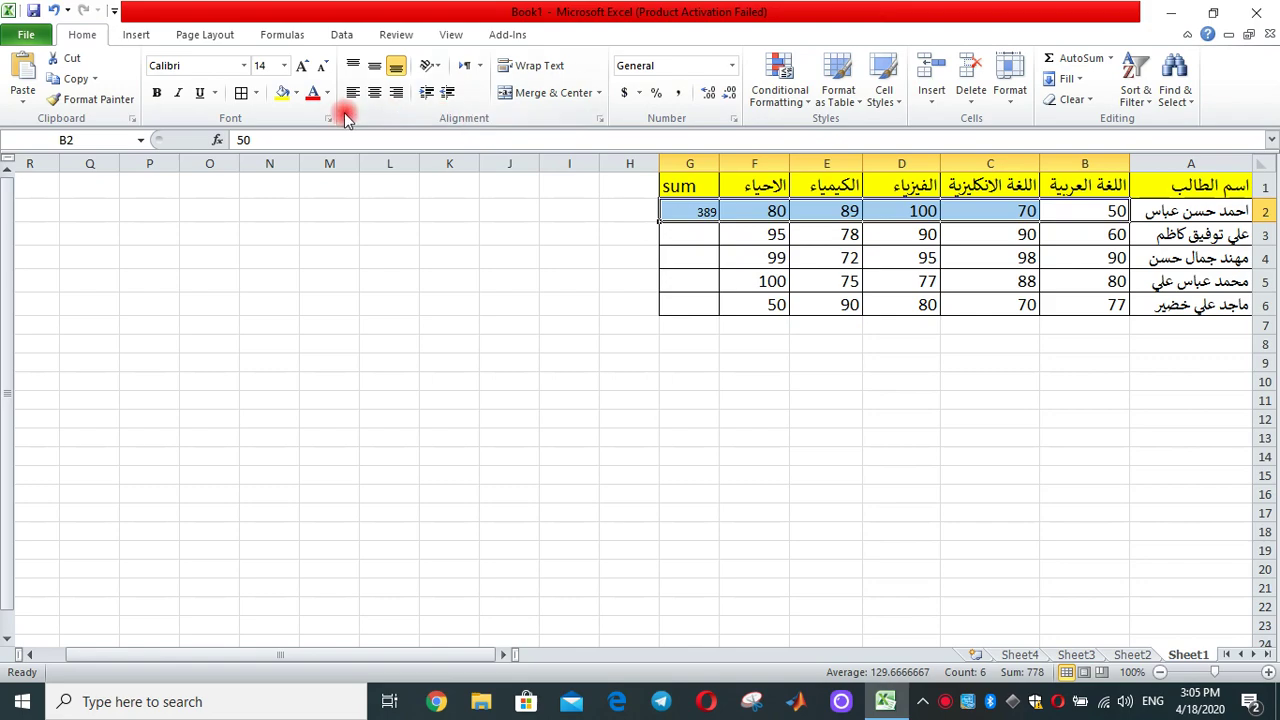
Step: Set the sum cells G2:G6 to font size 14
{"action": "left_click", "coordinate": [284, 65]}
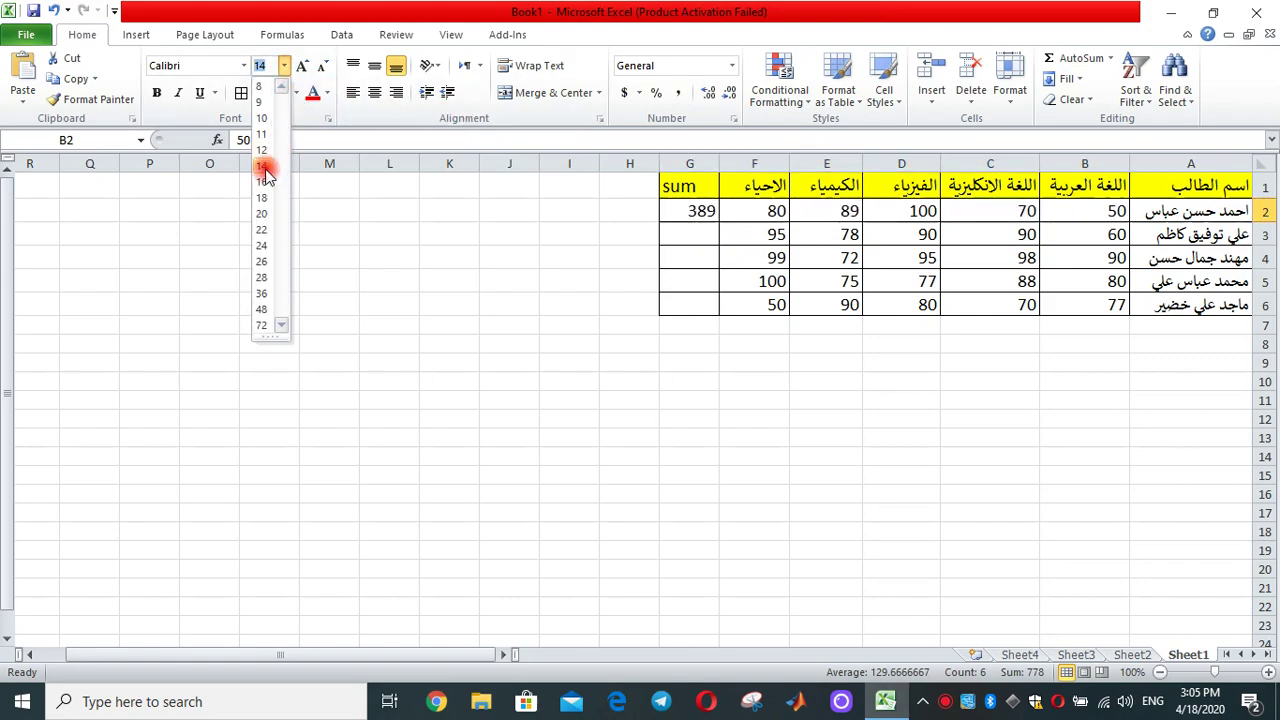
{"action": "left_click", "coordinate": [674, 234]}
{"action": "left_click_drag", "start_coordinate": [680, 212], "coordinate": [701, 303]}
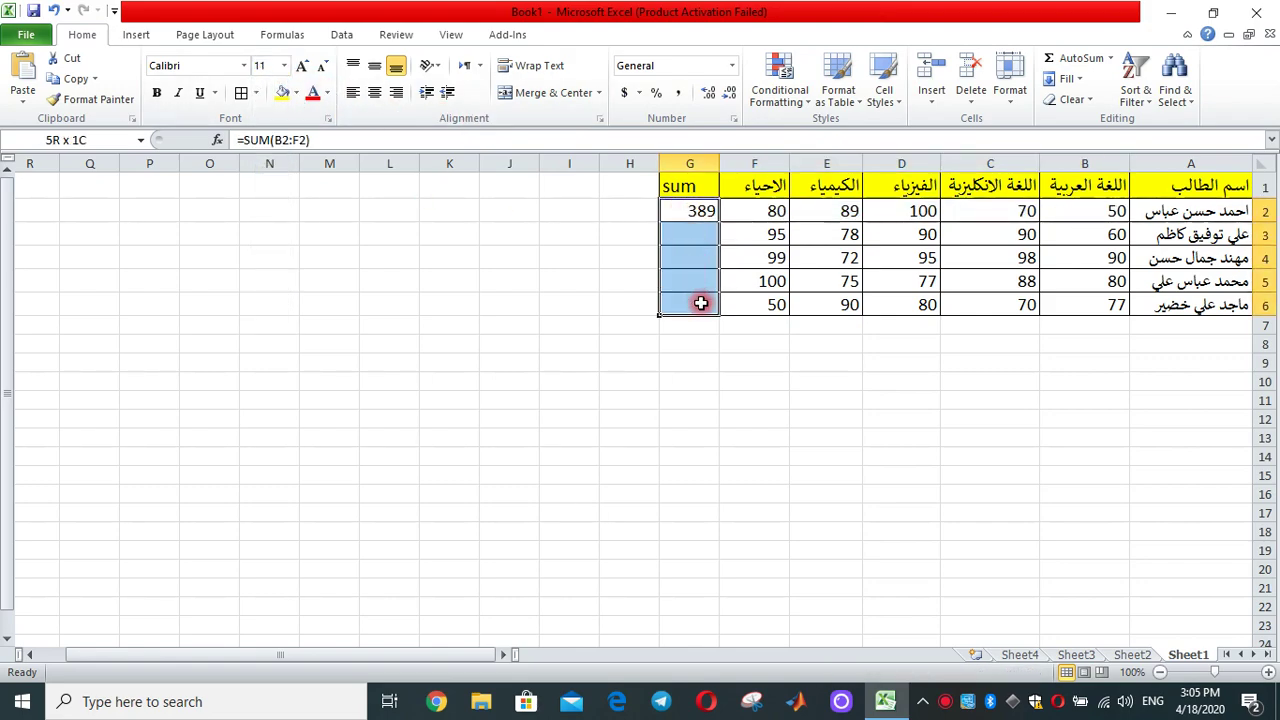
{"action": "left_click", "coordinate": [284, 65]}
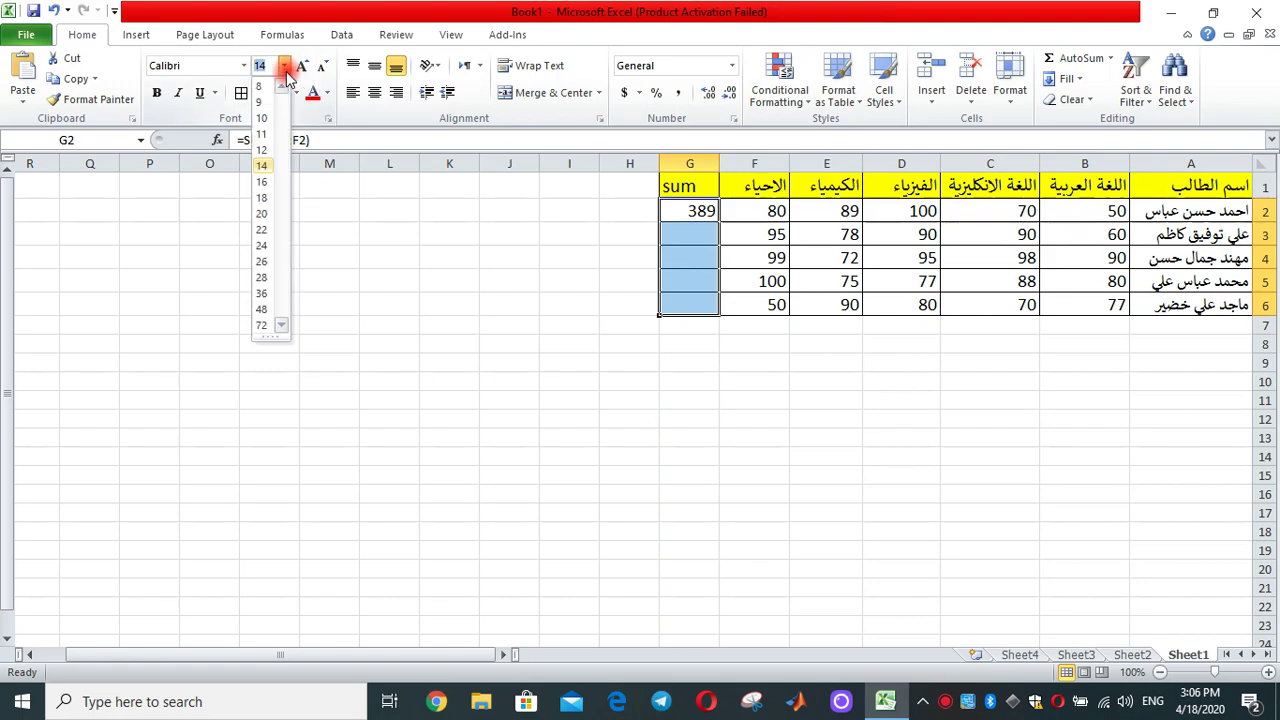
{"action": "left_click", "coordinate": [270, 166]}
{"action": "left_click", "coordinate": [967, 210]}
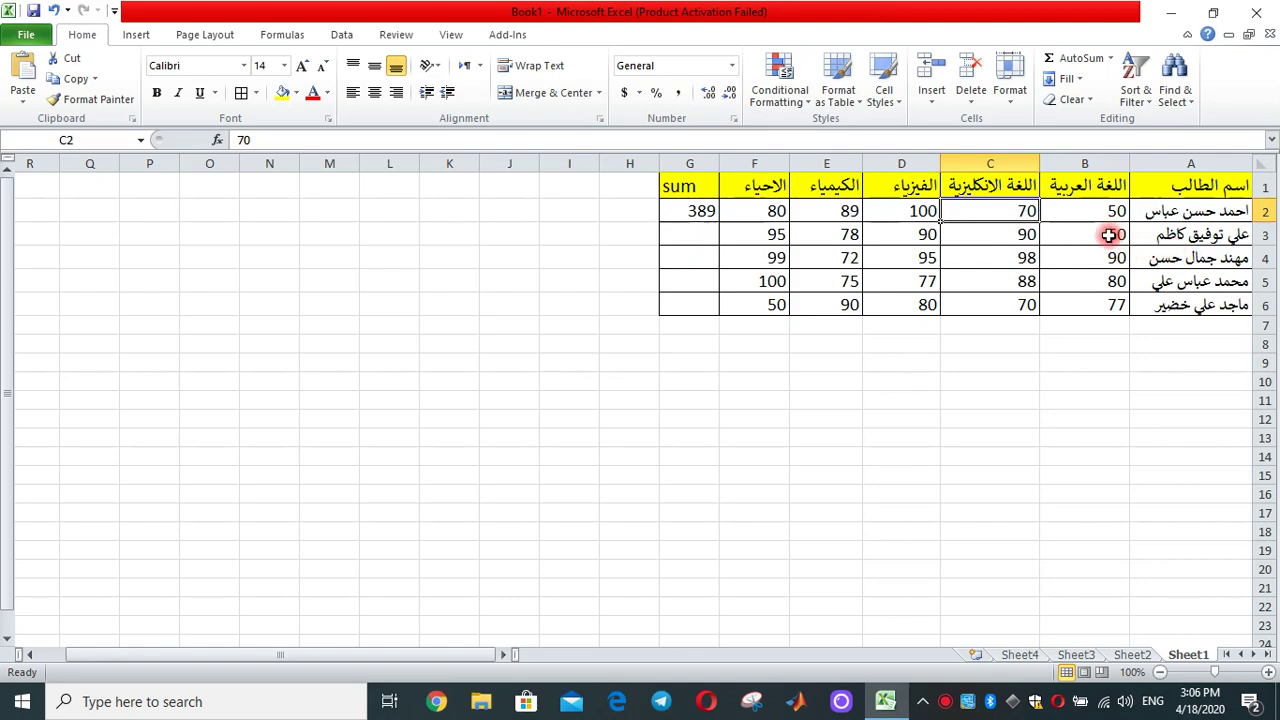
Step: Sum the second and third students' grades into G3 and G4 (413, 454)
{"action": "left_click_drag", "start_coordinate": [1112, 236], "coordinate": [692, 236]}
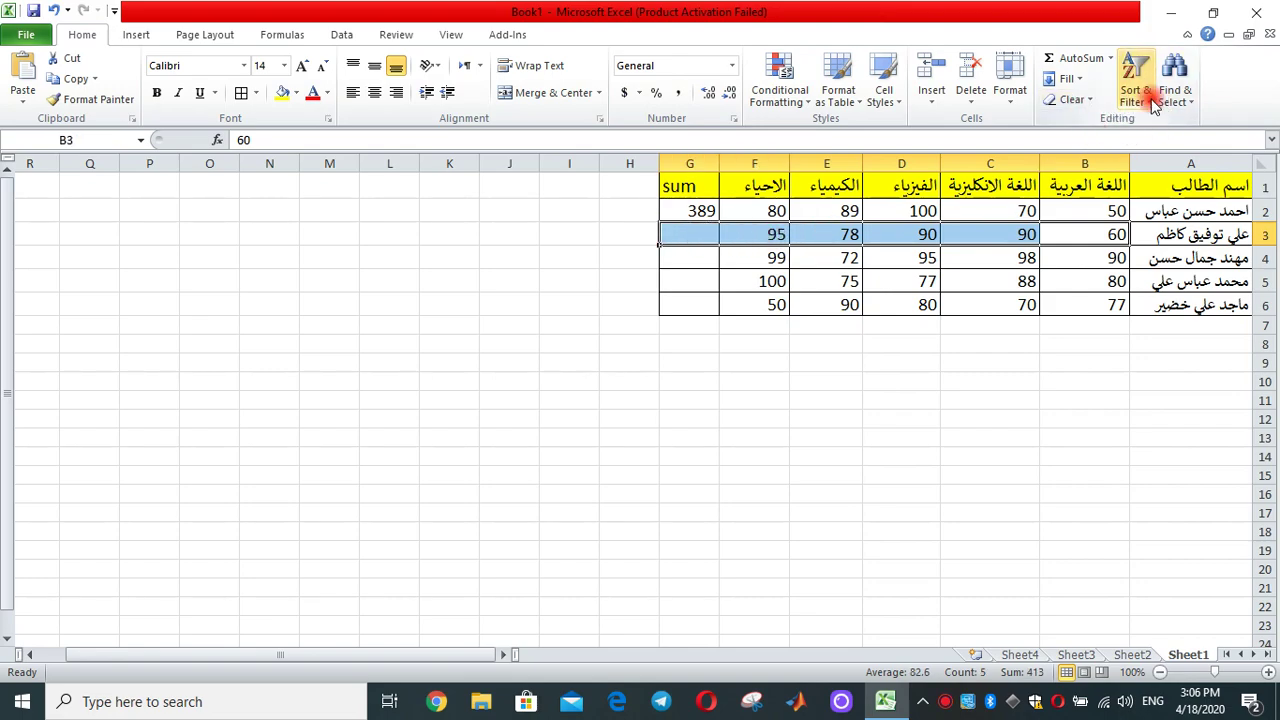
{"action": "left_click", "coordinate": [1112, 62]}
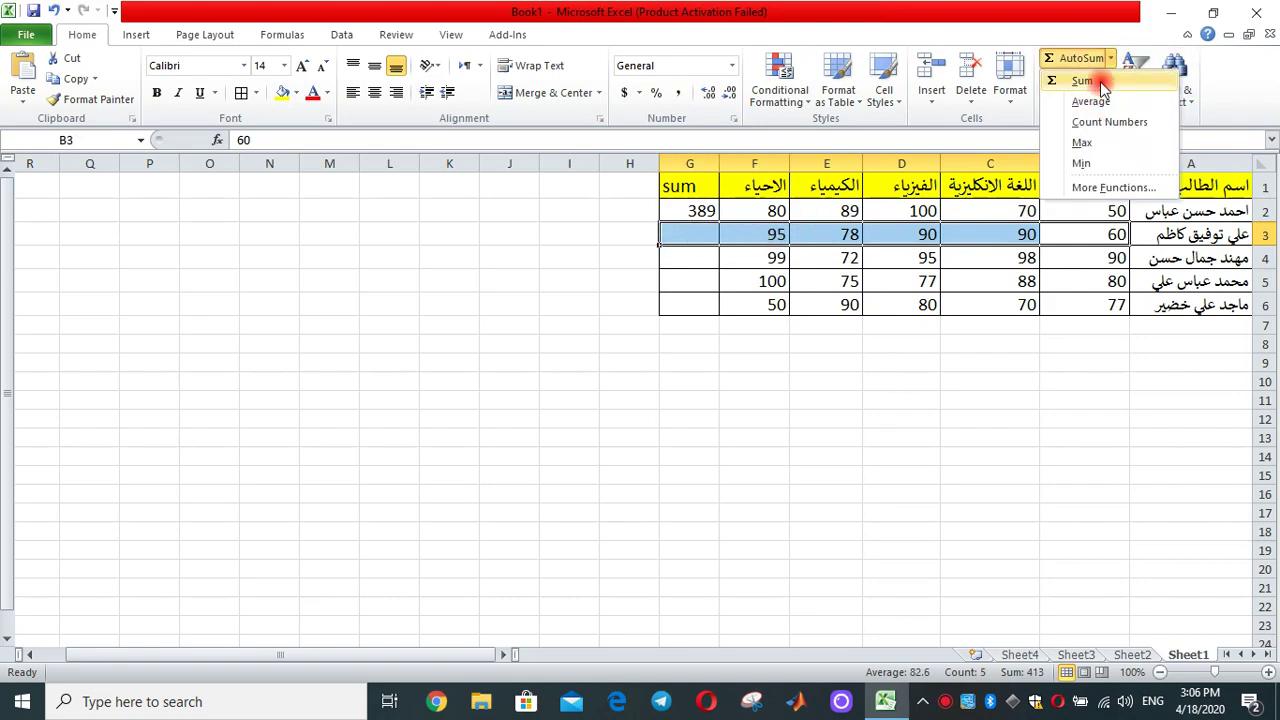
{"action": "left_click", "coordinate": [1085, 82]}
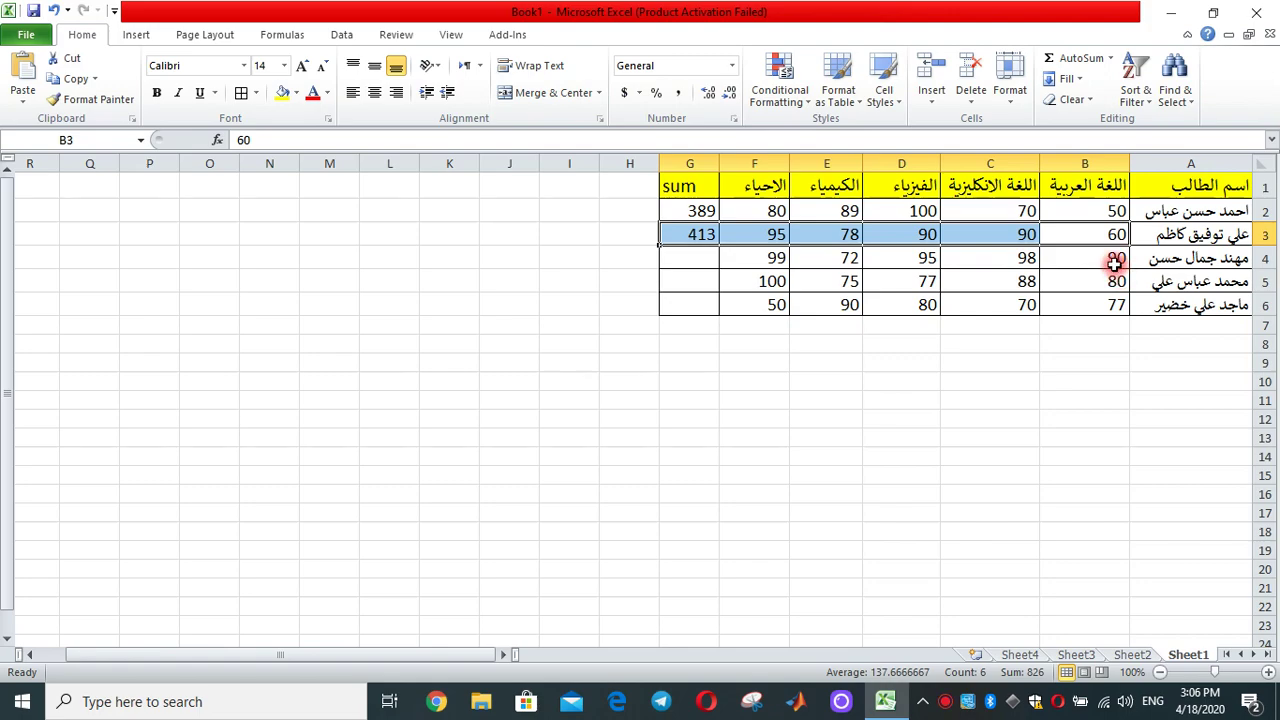
{"action": "left_click_drag", "start_coordinate": [1113, 260], "coordinate": [715, 263]}
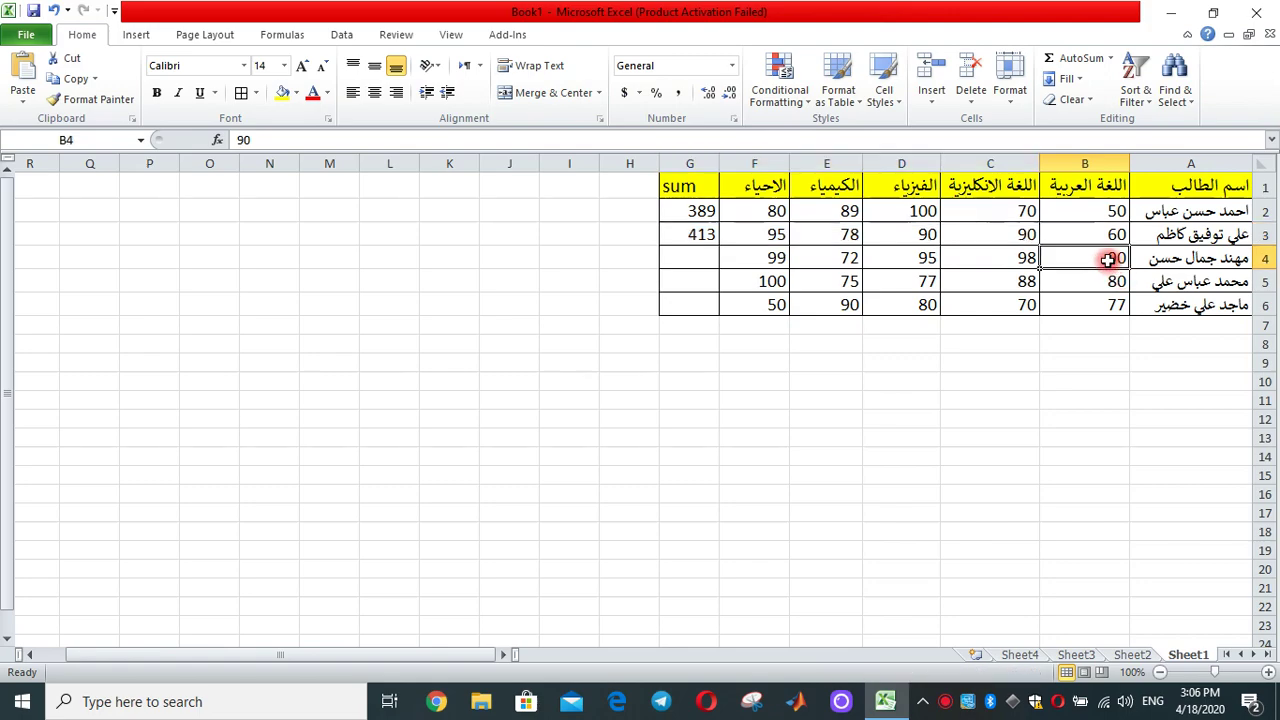
{"action": "left_click", "coordinate": [1110, 58]}
{"action": "left_click", "coordinate": [1072, 80]}
Step: Sum the fourth and fifth students' grades into G5 and G6 (420, 367)
{"action": "left_click_drag", "start_coordinate": [1085, 283], "coordinate": [700, 283]}
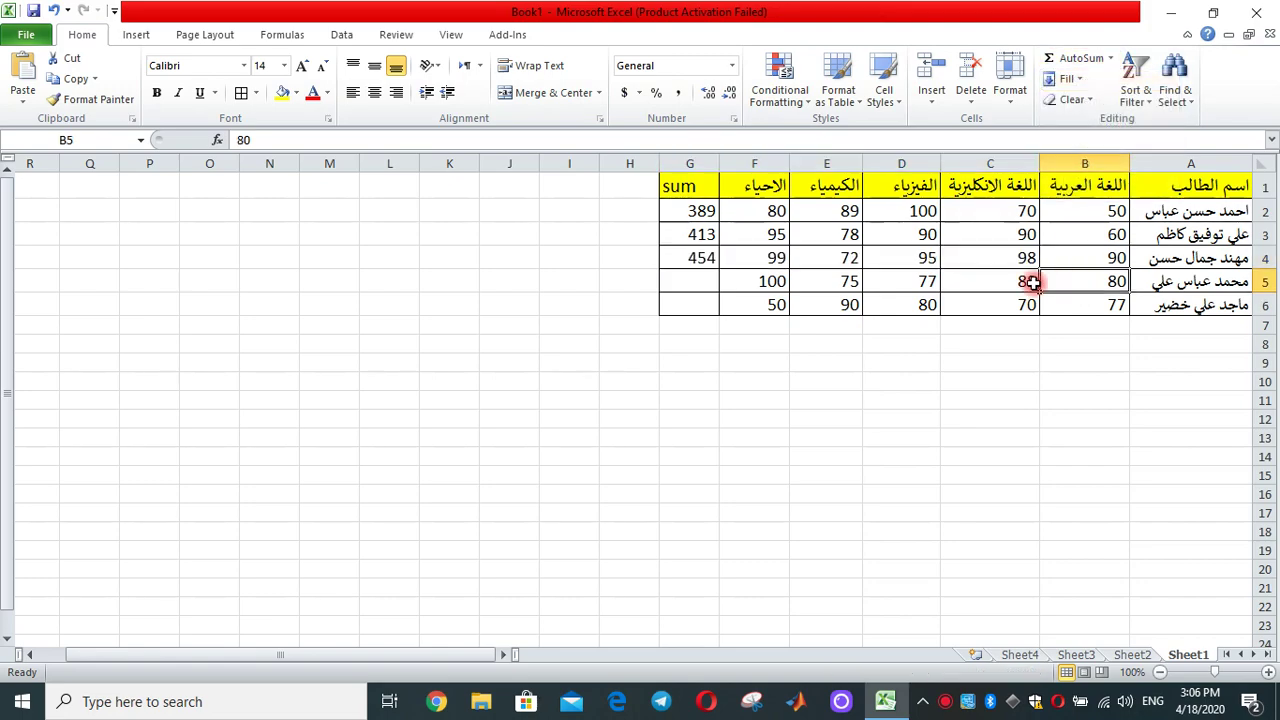
{"action": "left_click", "coordinate": [1110, 58]}
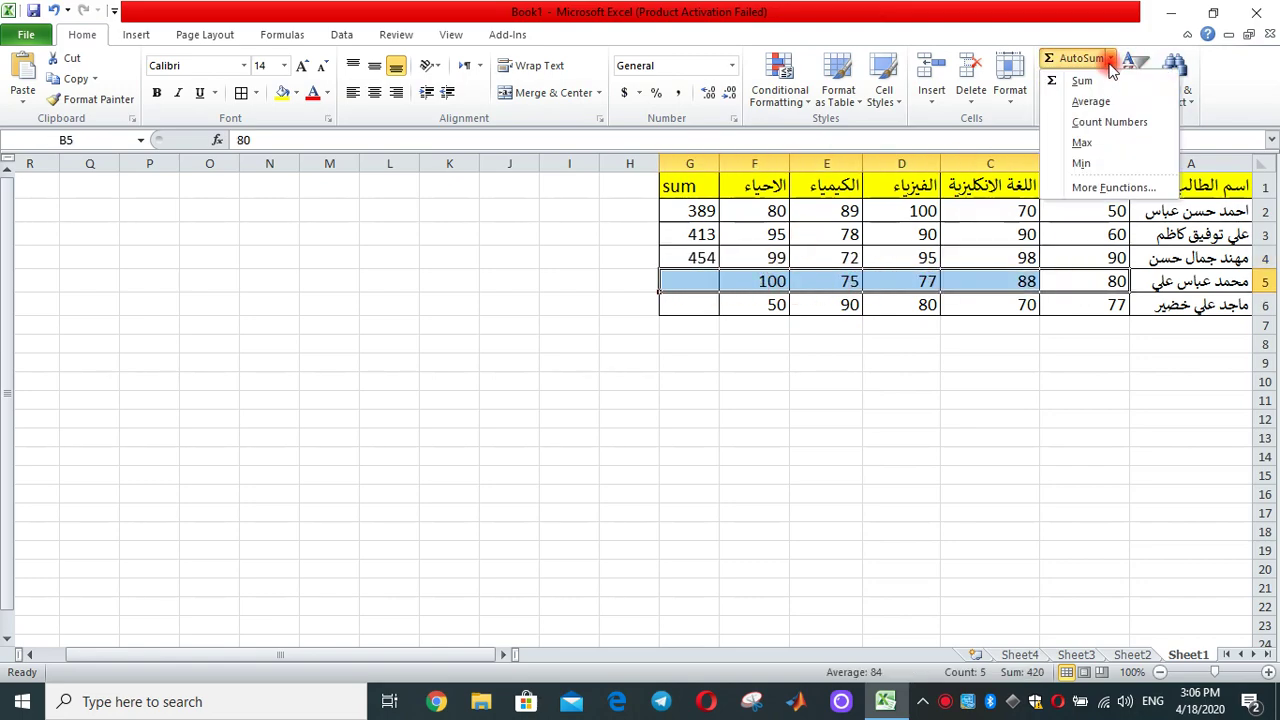
{"action": "left_click", "coordinate": [1072, 80]}
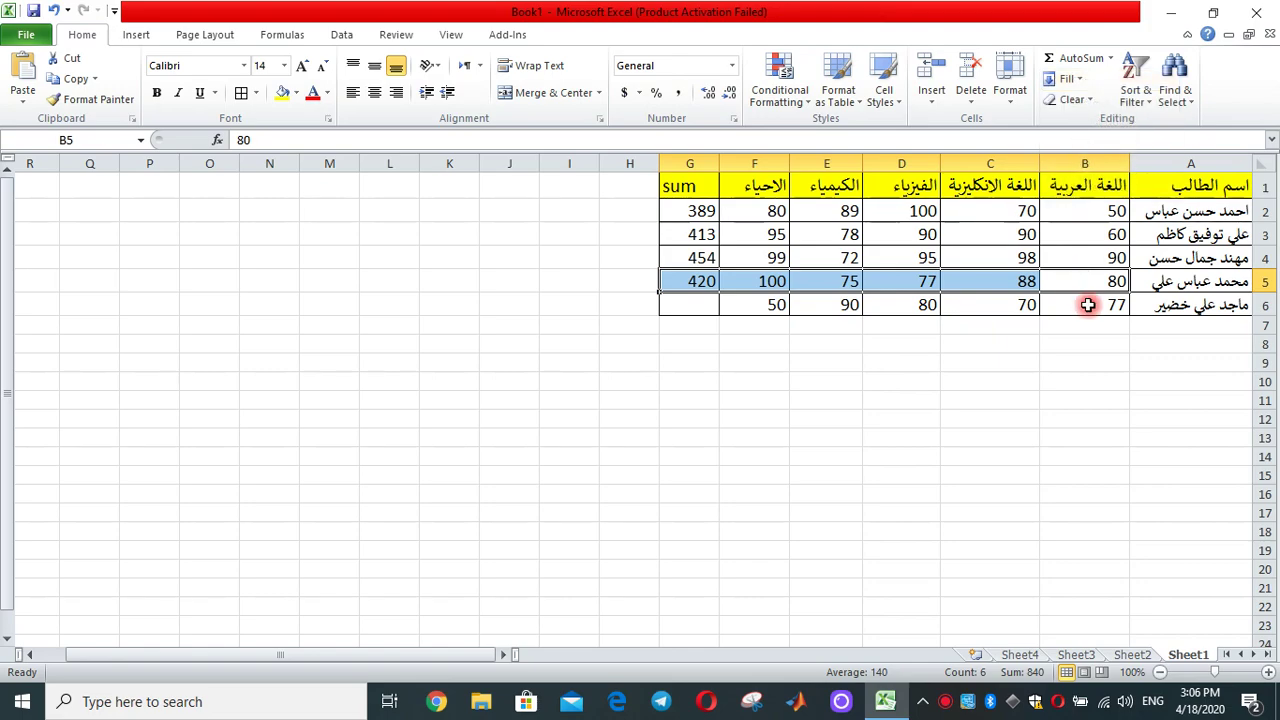
{"action": "left_click_drag", "start_coordinate": [1092, 304], "coordinate": [704, 302]}
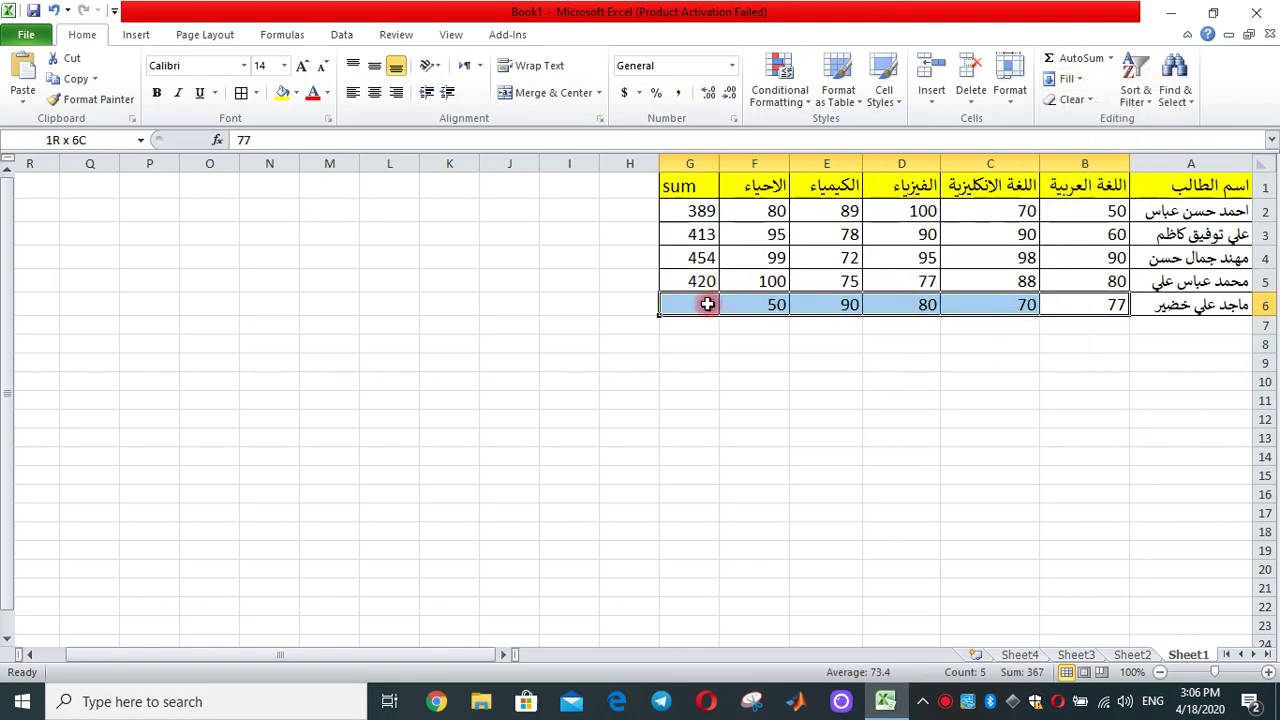
{"action": "left_click", "coordinate": [1110, 58]}
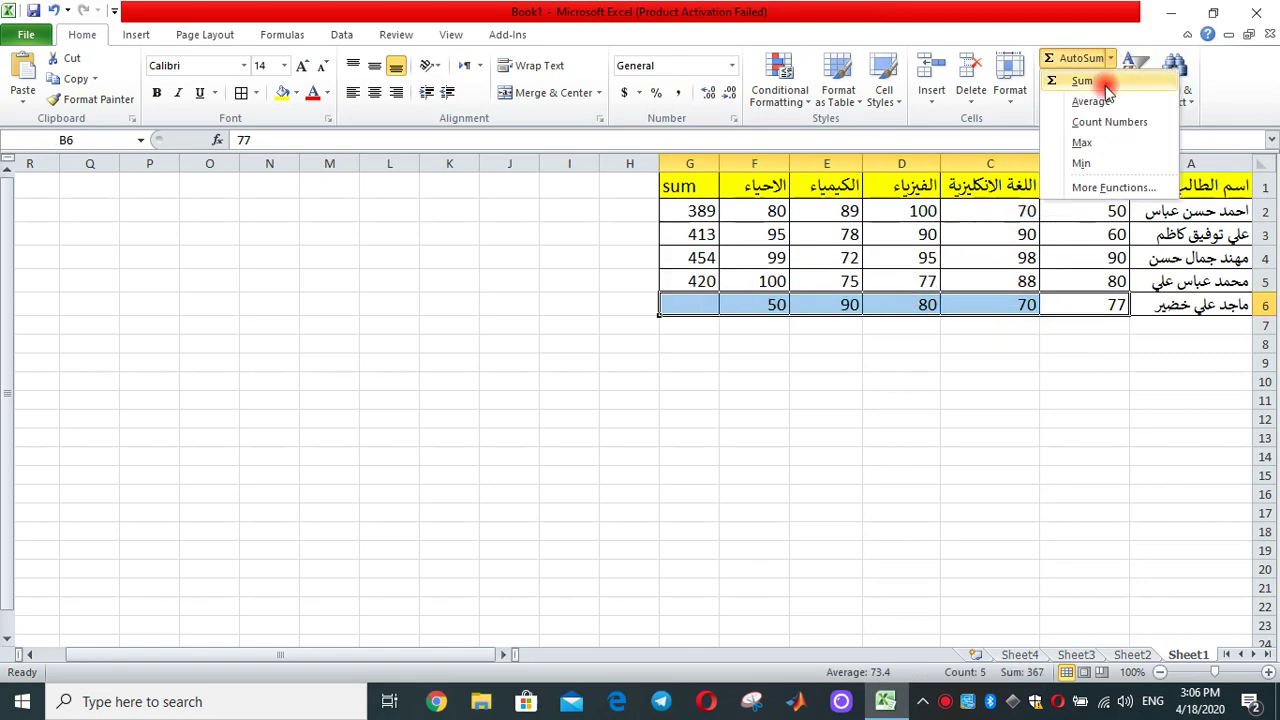
{"action": "left_click", "coordinate": [1082, 80]}
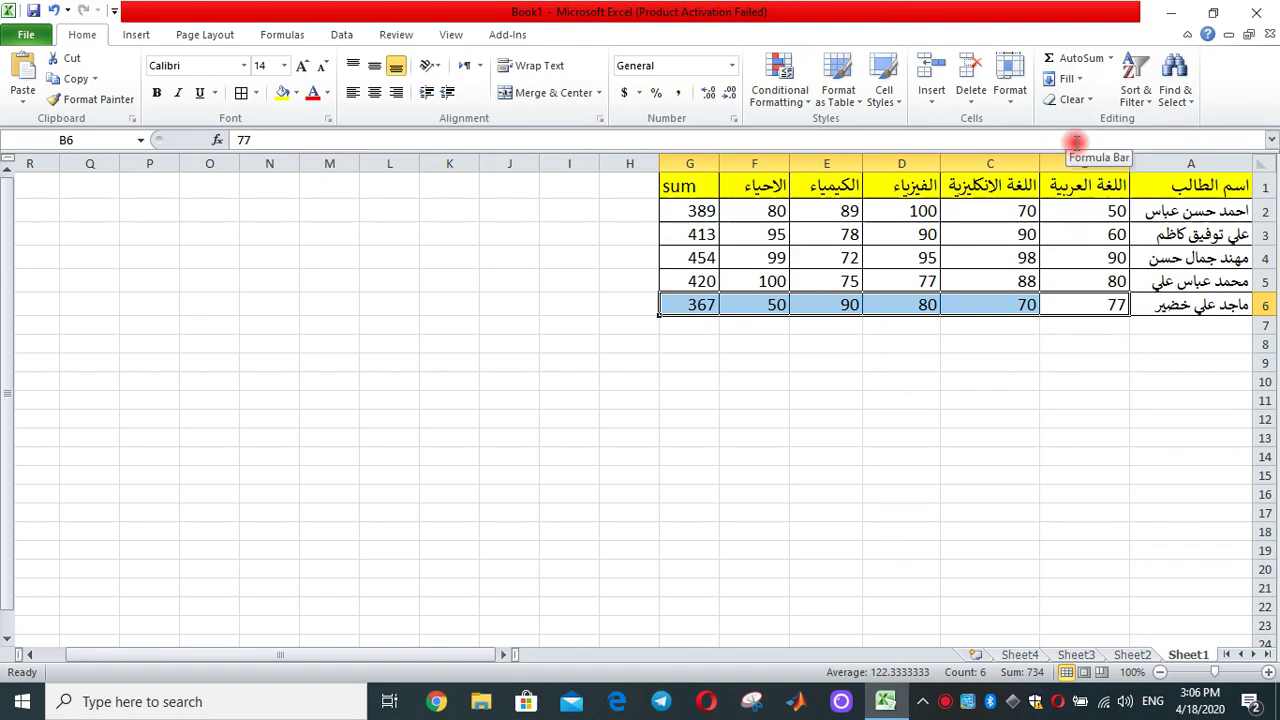
{"action": "left_click", "coordinate": [641, 214]}
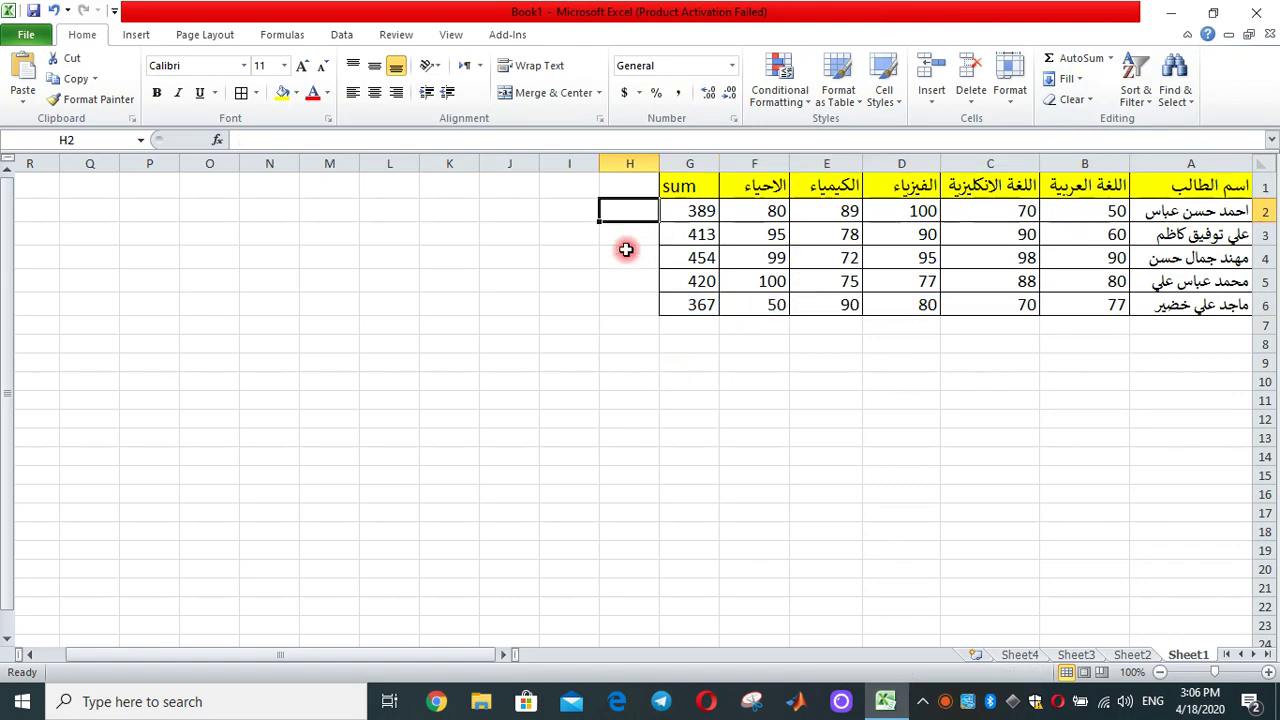
Step: Enter the label 'max' in cell A7
{"action": "left_click", "coordinate": [1183, 323]}
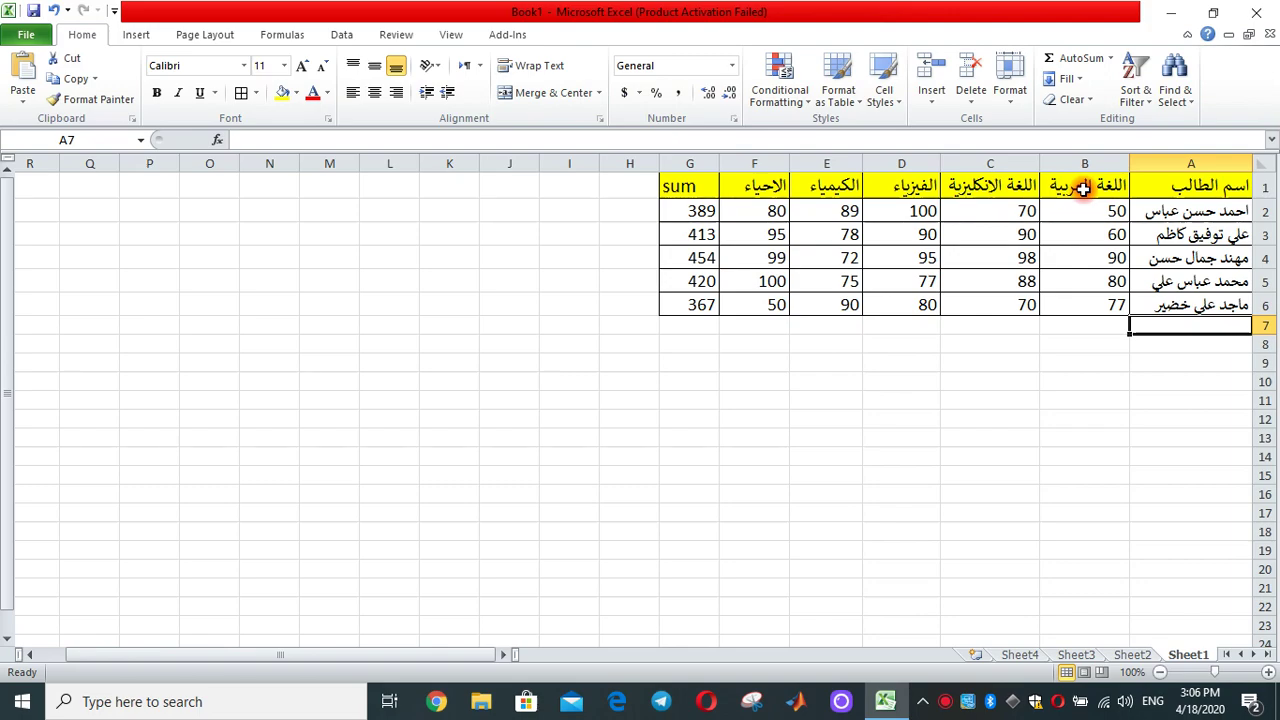
{"action": "double_click", "coordinate": [1155, 326]}
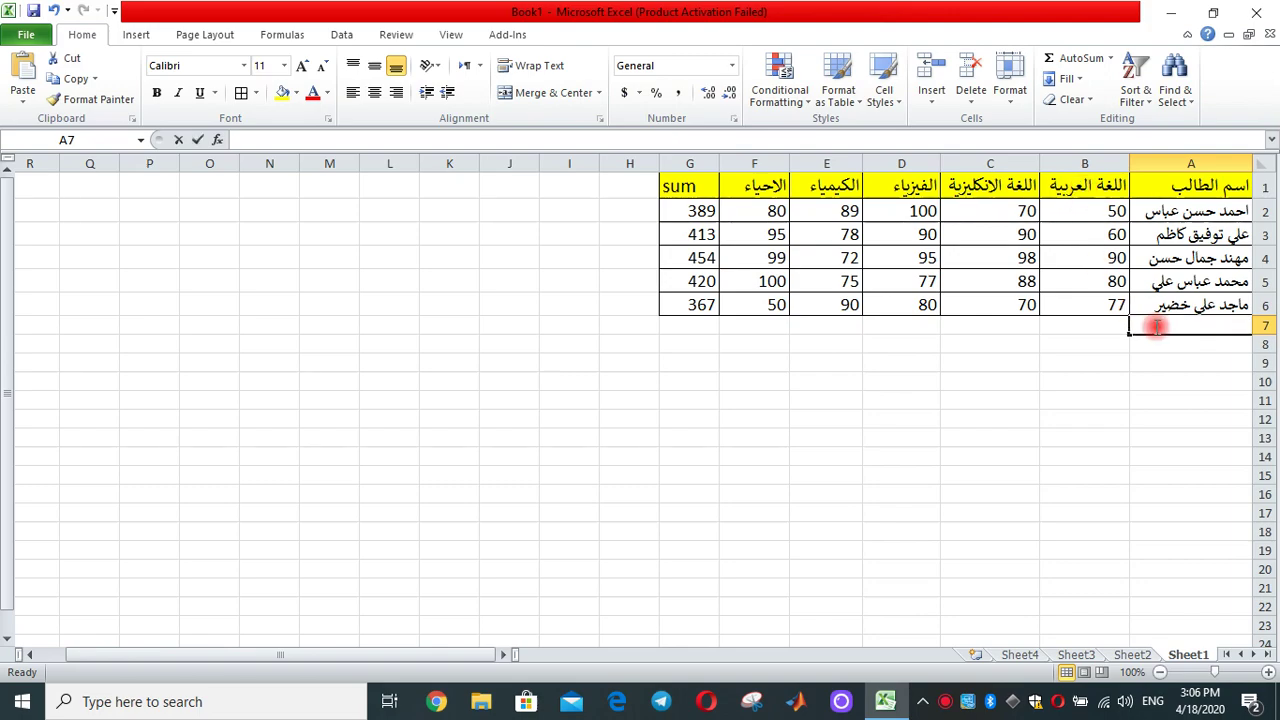
{"action": "type", "text": "max"}
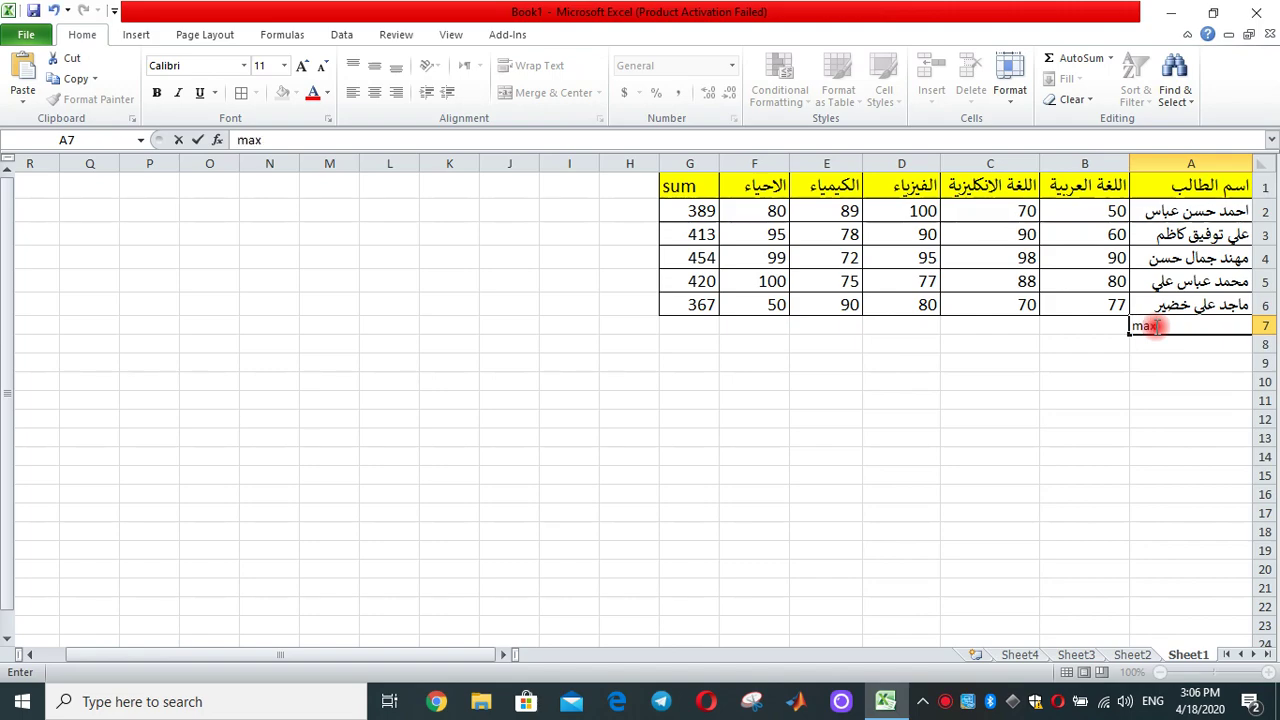
{"action": "left_click", "coordinate": [1140, 418]}
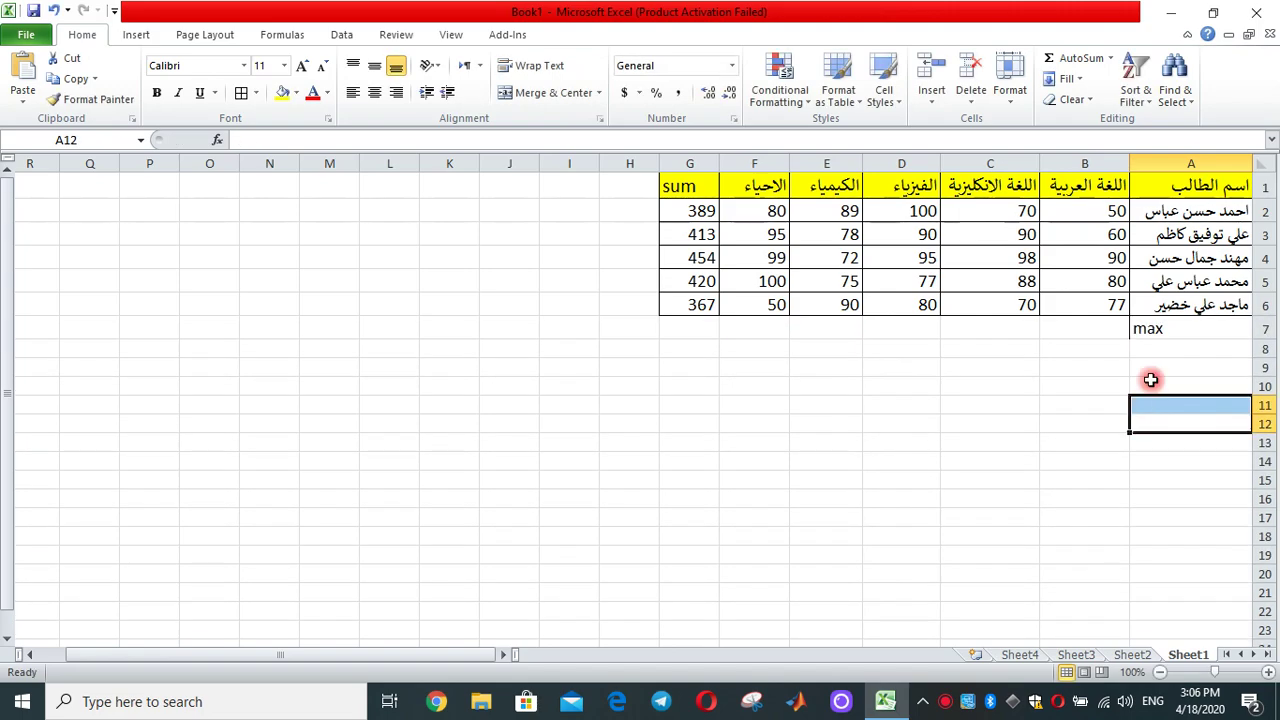
Step: Give A7:G7 all borders and font size 14
{"action": "left_click_drag", "start_coordinate": [1190, 329], "coordinate": [690, 328]}
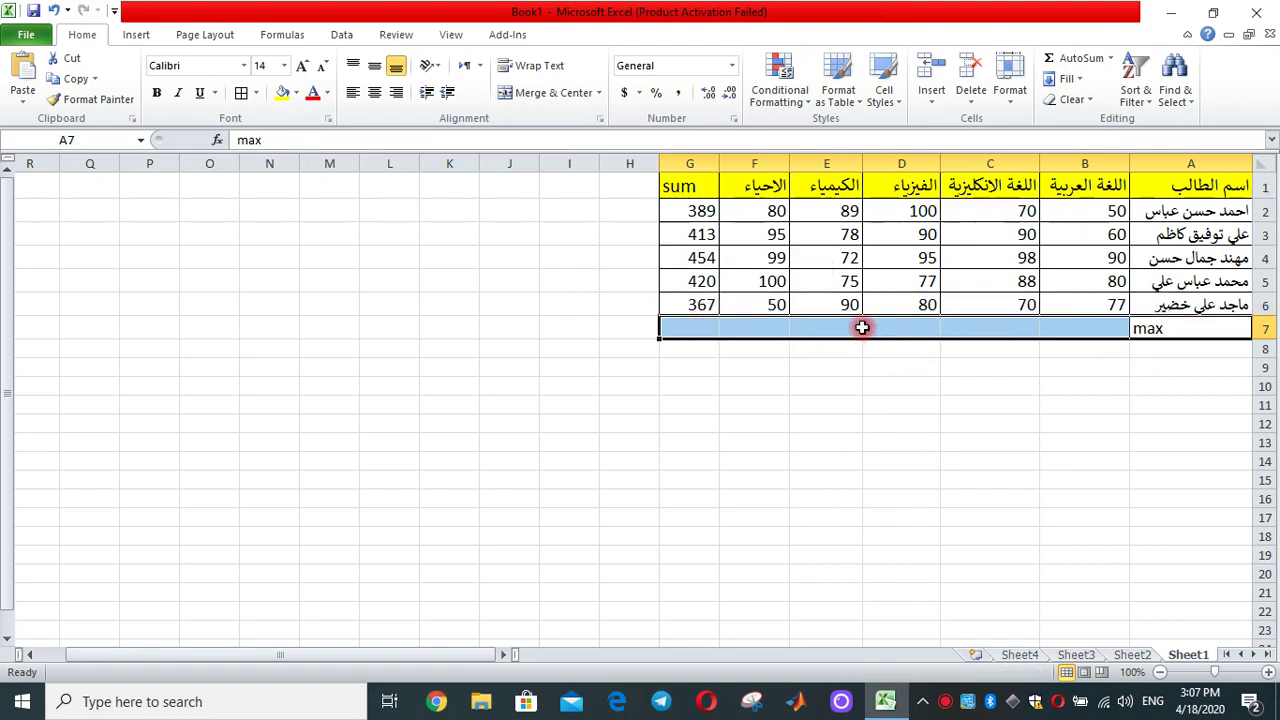
{"action": "left_click", "coordinate": [256, 92]}
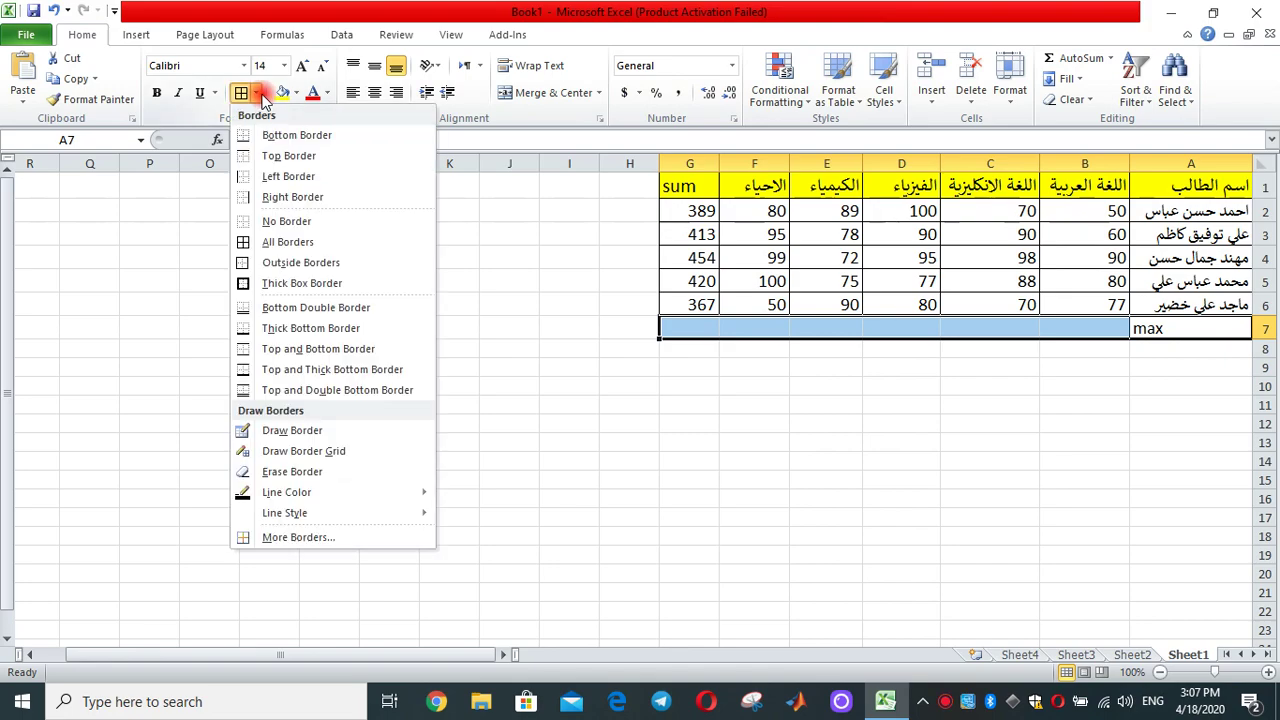
{"action": "left_click", "coordinate": [293, 245]}
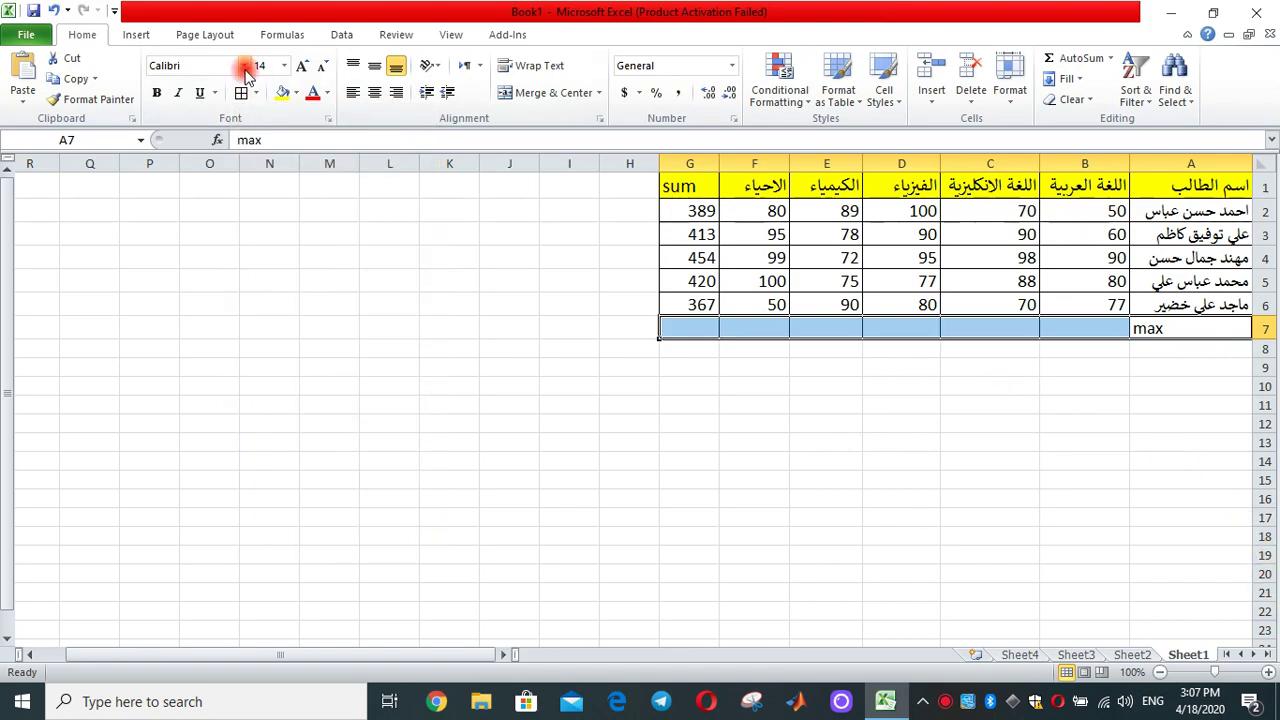
{"action": "left_click", "coordinate": [286, 68]}
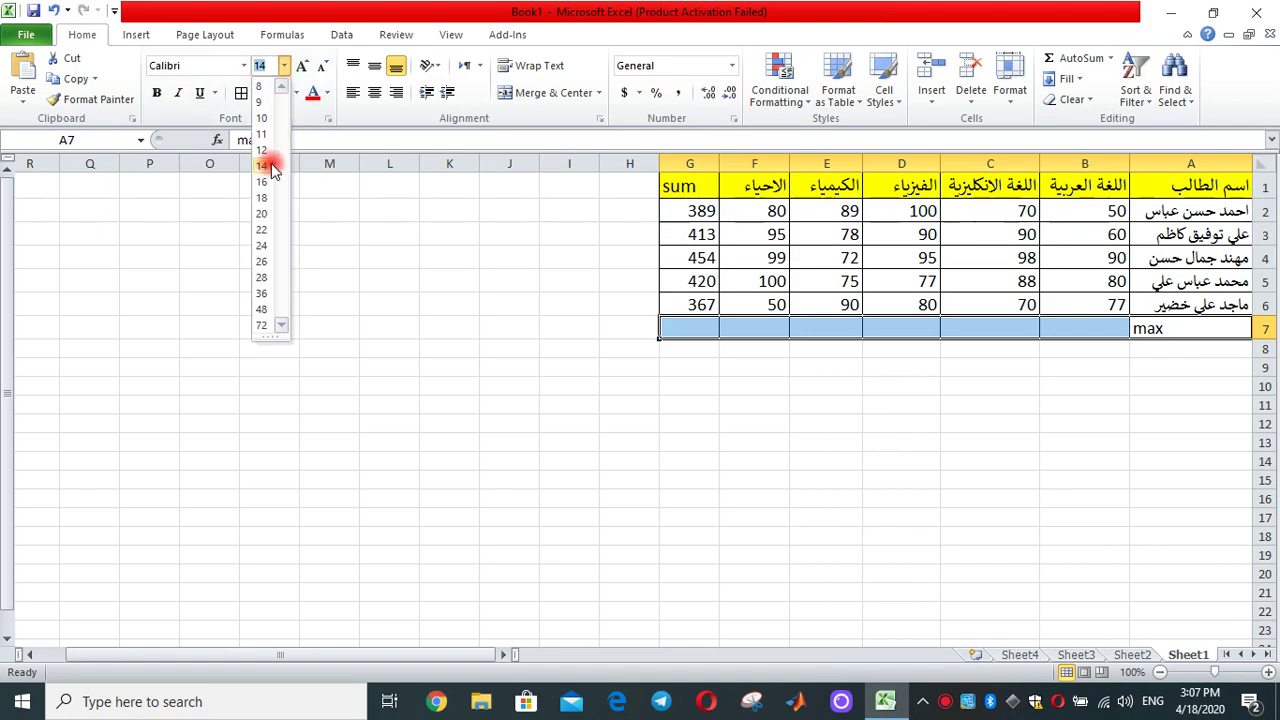
{"action": "left_click", "coordinate": [262, 166]}
{"action": "left_click", "coordinate": [1171, 495]}
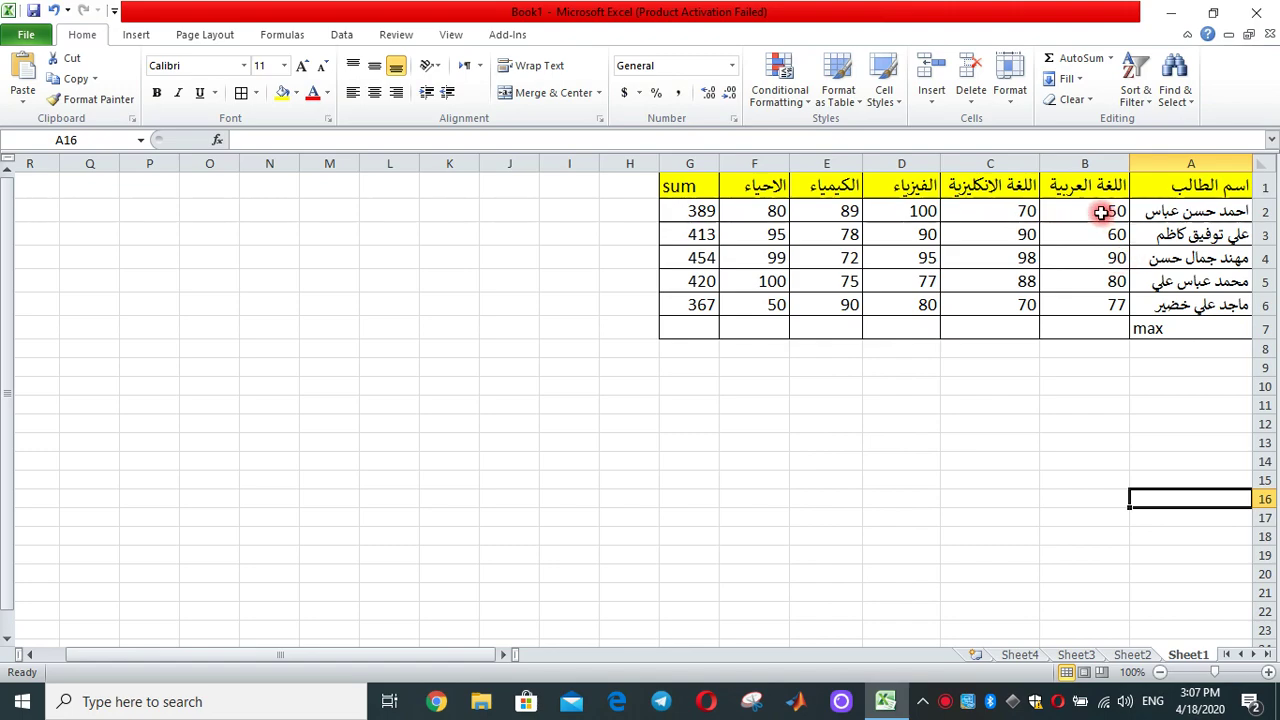
Step: Put the MAX of columns B, C and D into B7:D7 (90, 98, 100)
{"action": "left_click_drag", "start_coordinate": [1101, 212], "coordinate": [1116, 324]}
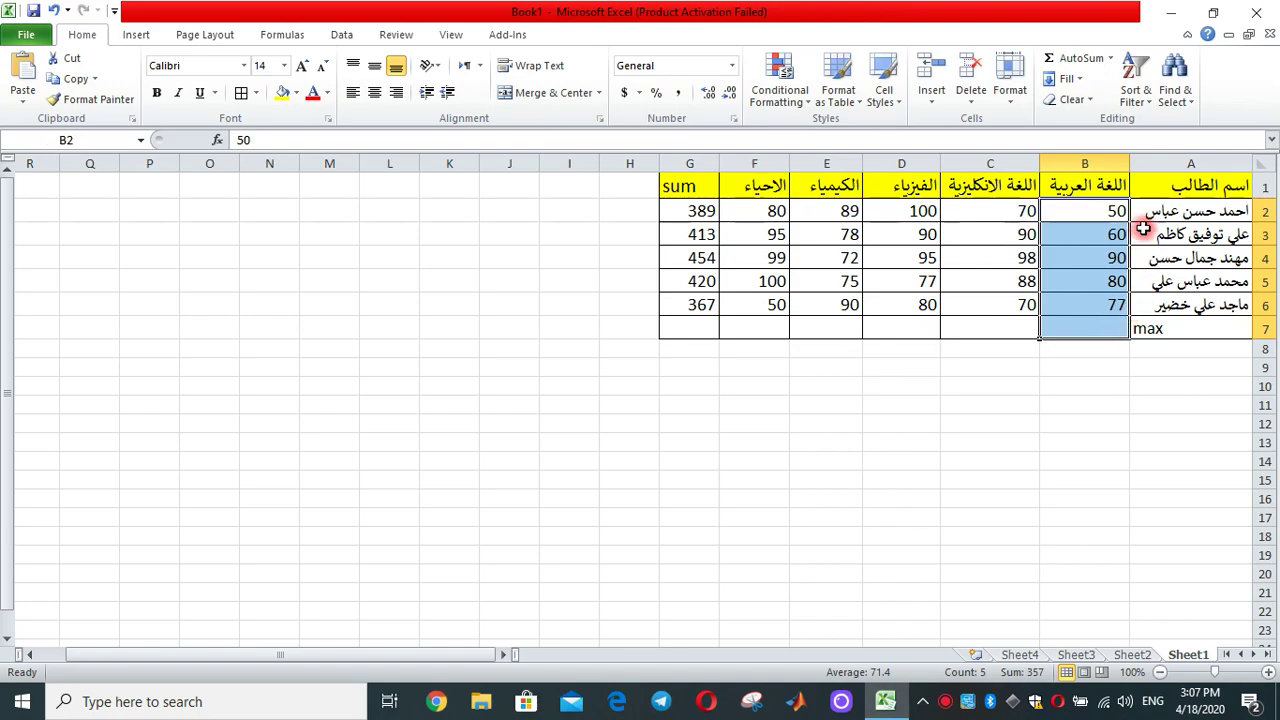
{"action": "left_click", "coordinate": [1113, 60]}
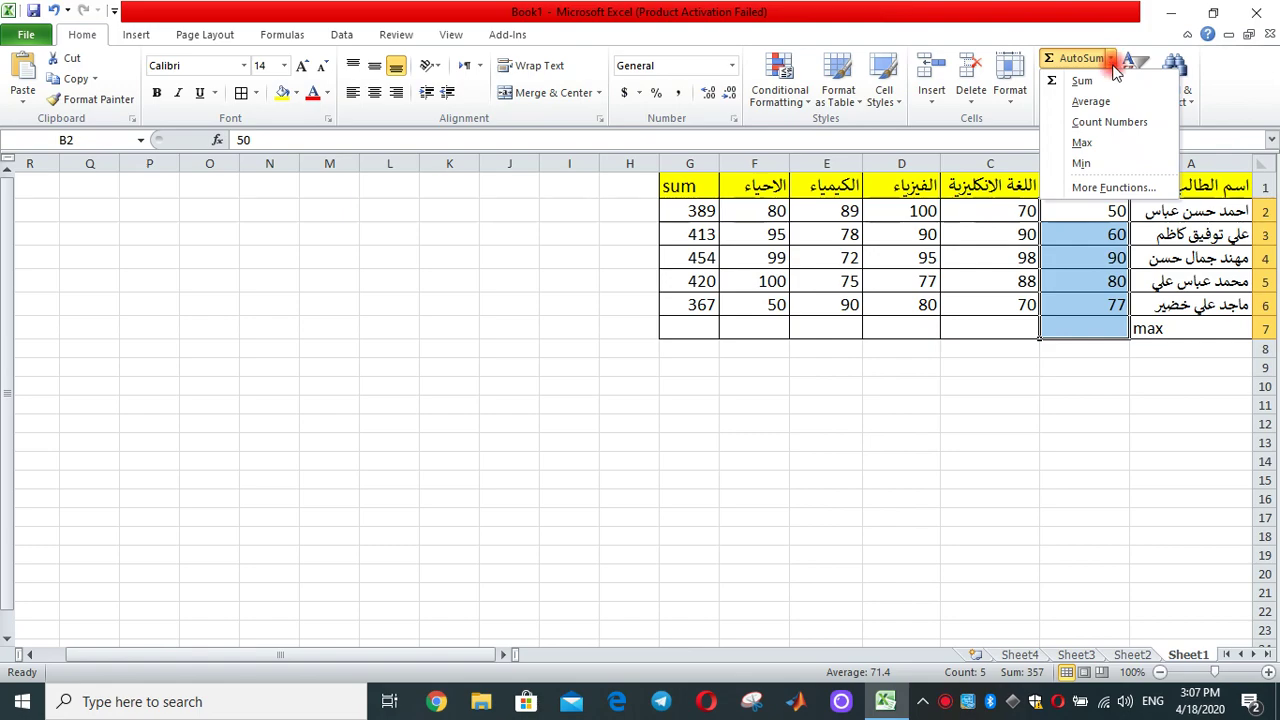
{"action": "left_click", "coordinate": [1115, 145]}
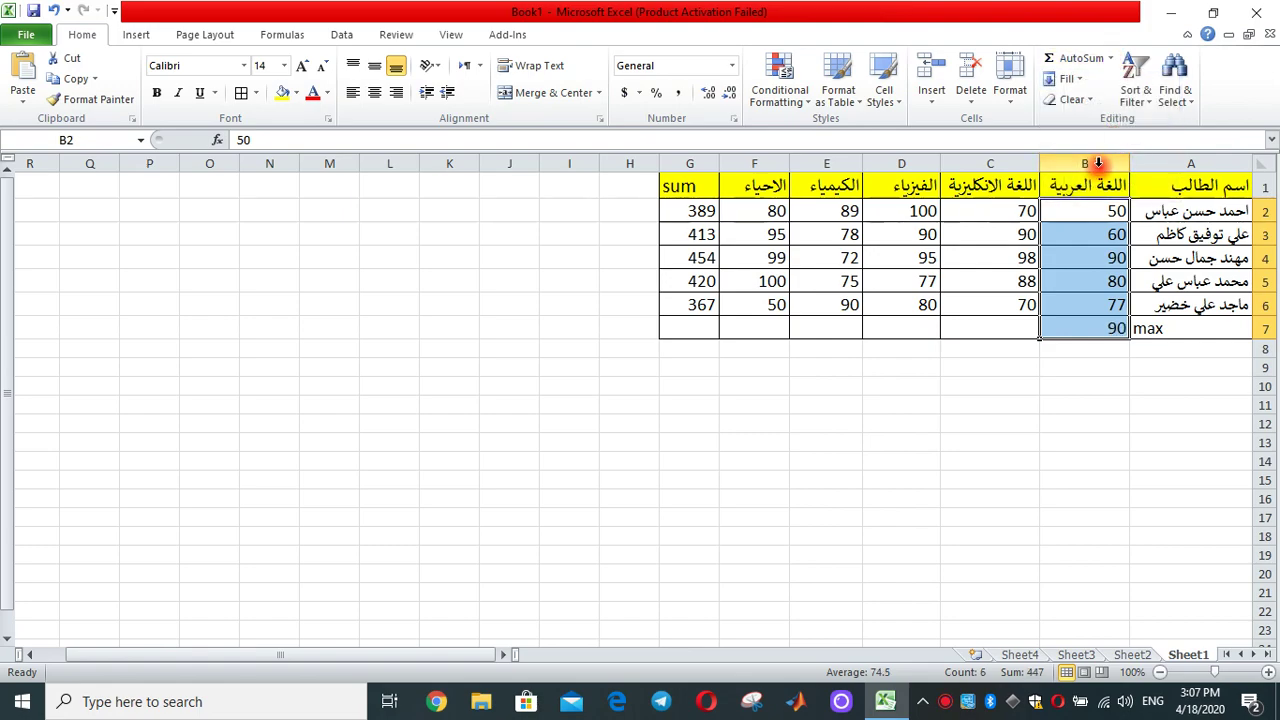
{"action": "left_click", "coordinate": [1104, 326]}
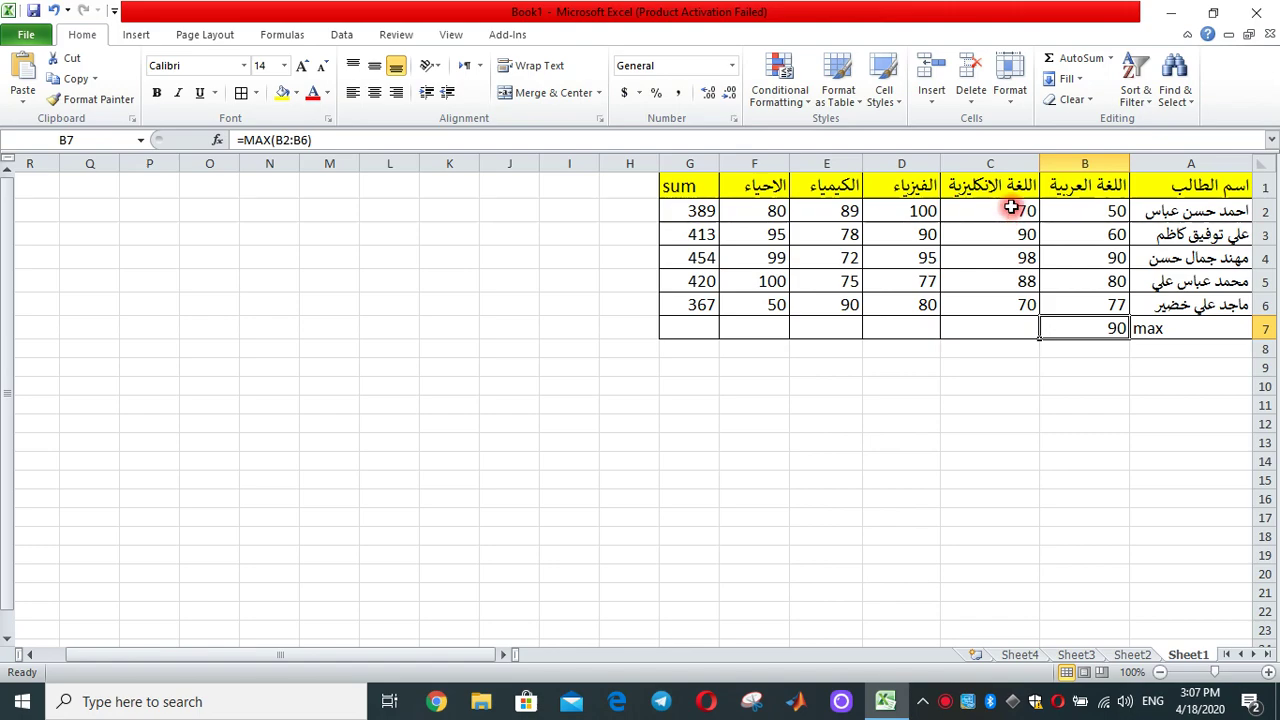
{"action": "left_click_drag", "start_coordinate": [1013, 210], "coordinate": [1033, 340]}
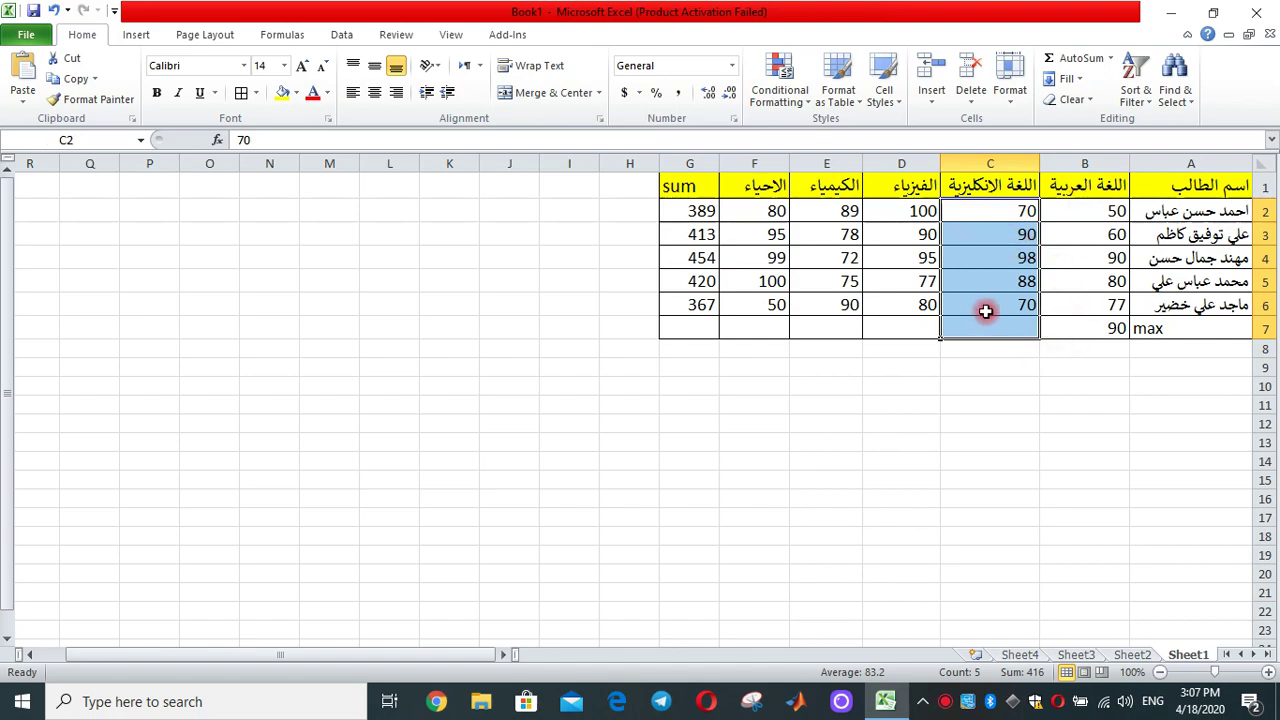
{"action": "left_click", "coordinate": [1112, 60]}
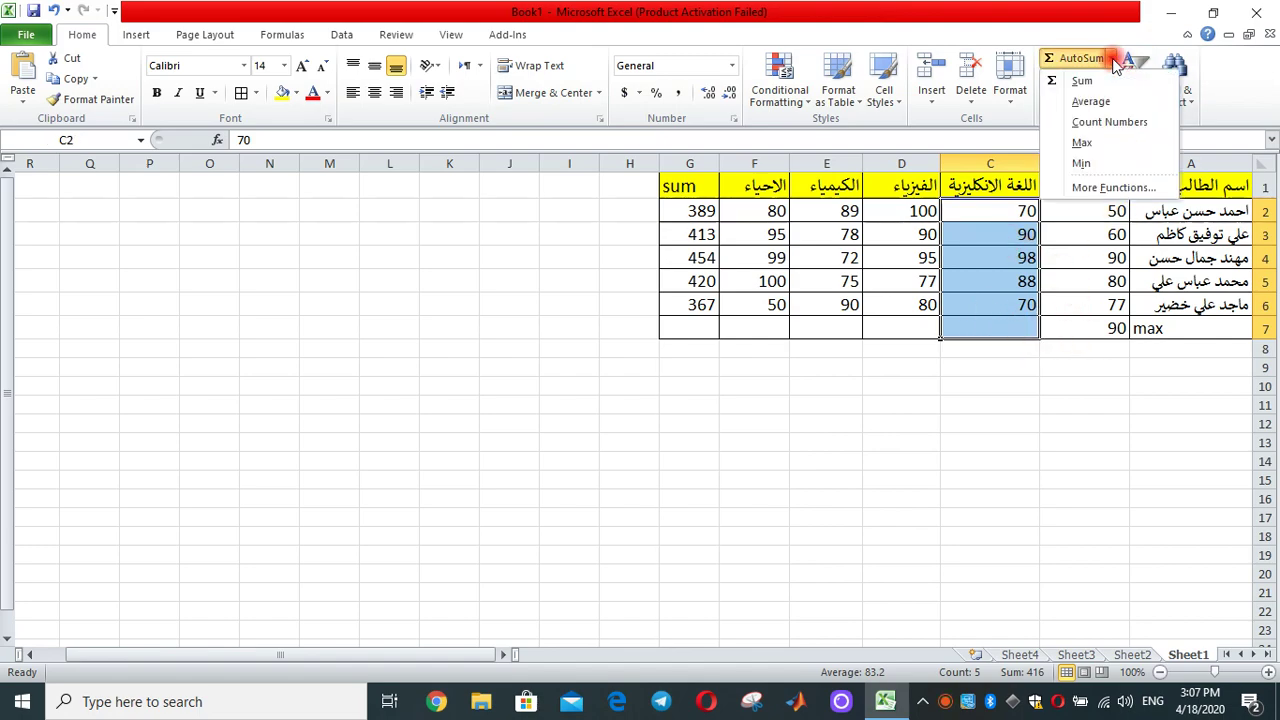
{"action": "left_click", "coordinate": [1082, 143]}
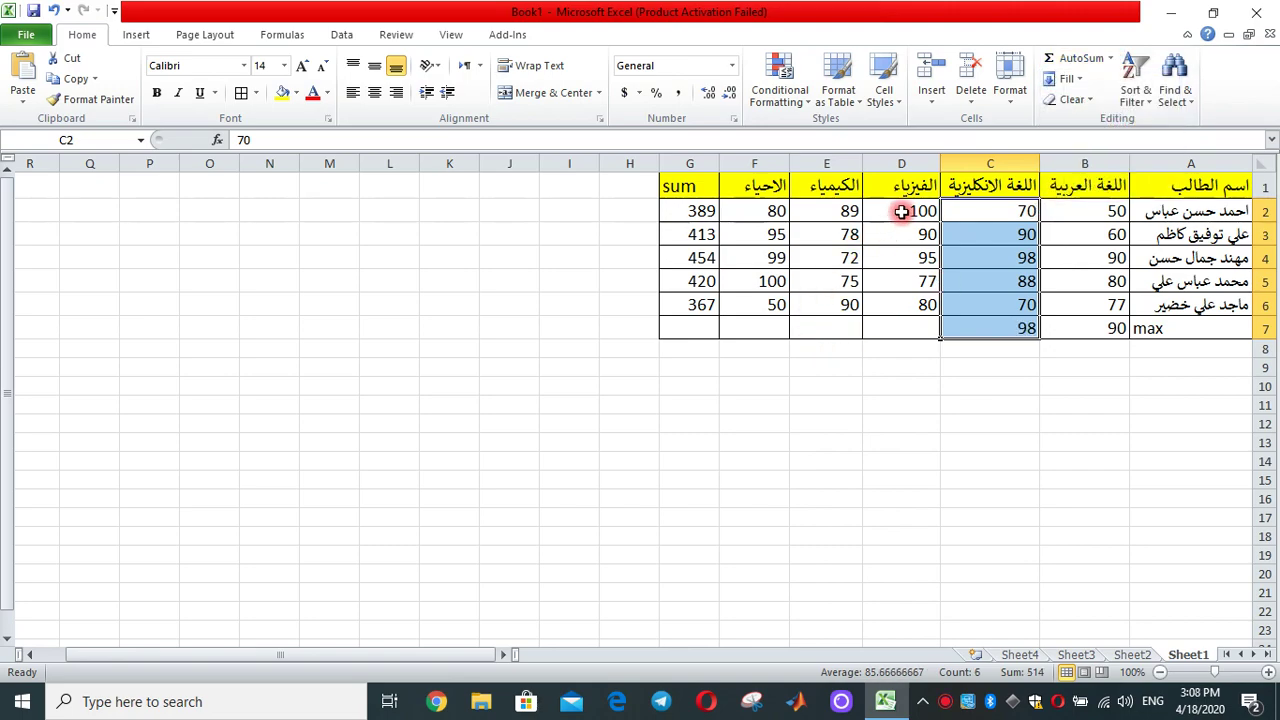
{"action": "left_click_drag", "start_coordinate": [901, 211], "coordinate": [914, 331]}
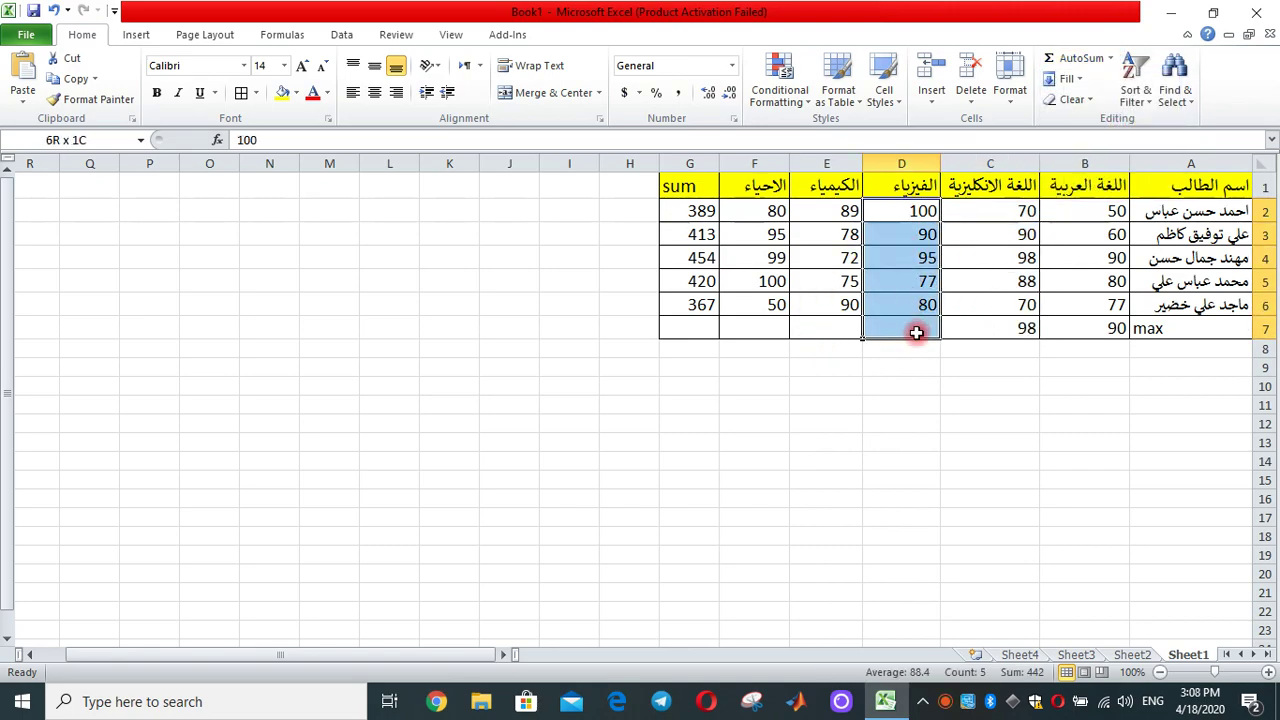
{"action": "left_click", "coordinate": [1112, 60]}
{"action": "left_click", "coordinate": [1111, 145]}
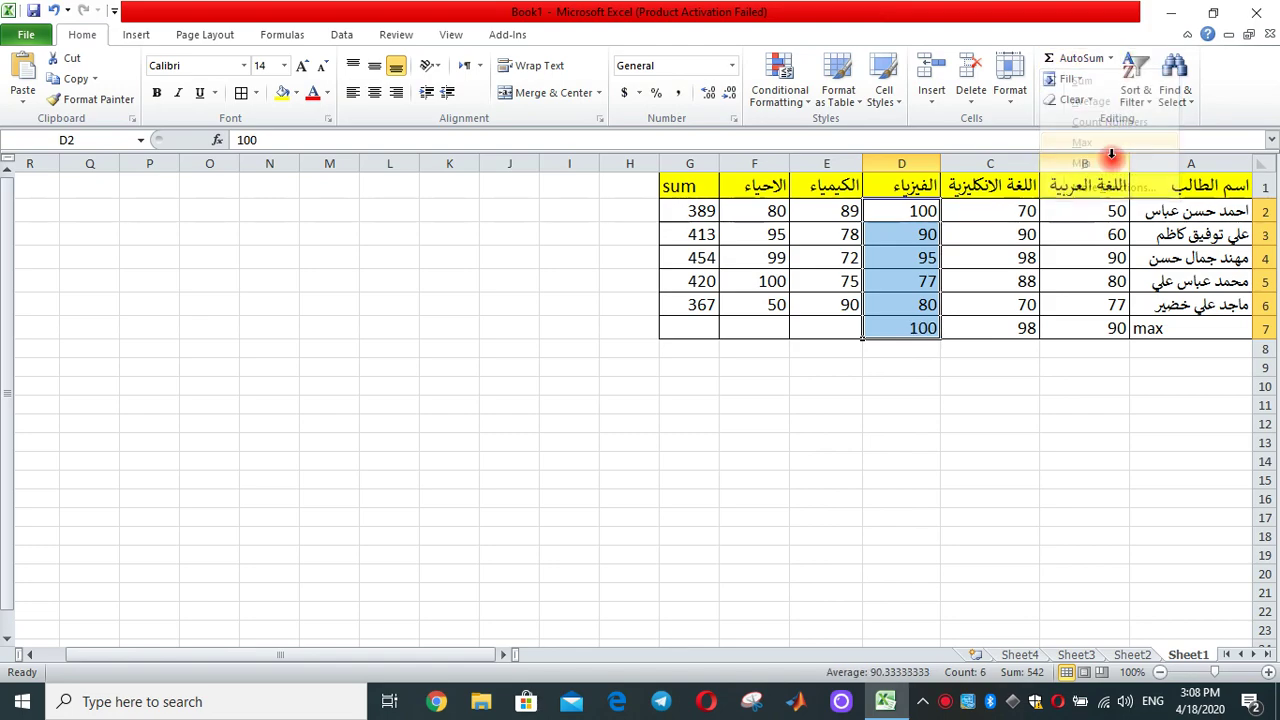
Step: Put the MAX of columns E and F into E7 and F7 (90, 100)
{"action": "left_click_drag", "start_coordinate": [829, 212], "coordinate": [846, 326]}
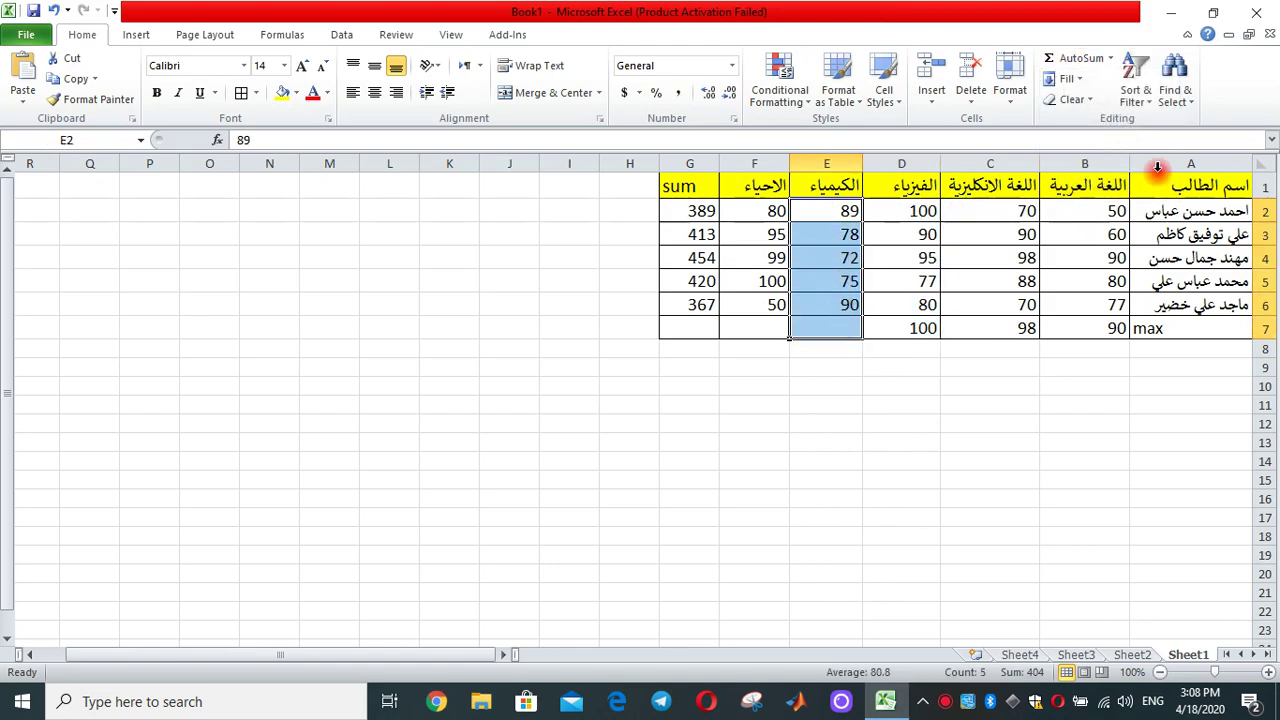
{"action": "left_click", "coordinate": [1111, 58]}
{"action": "left_click", "coordinate": [1095, 143]}
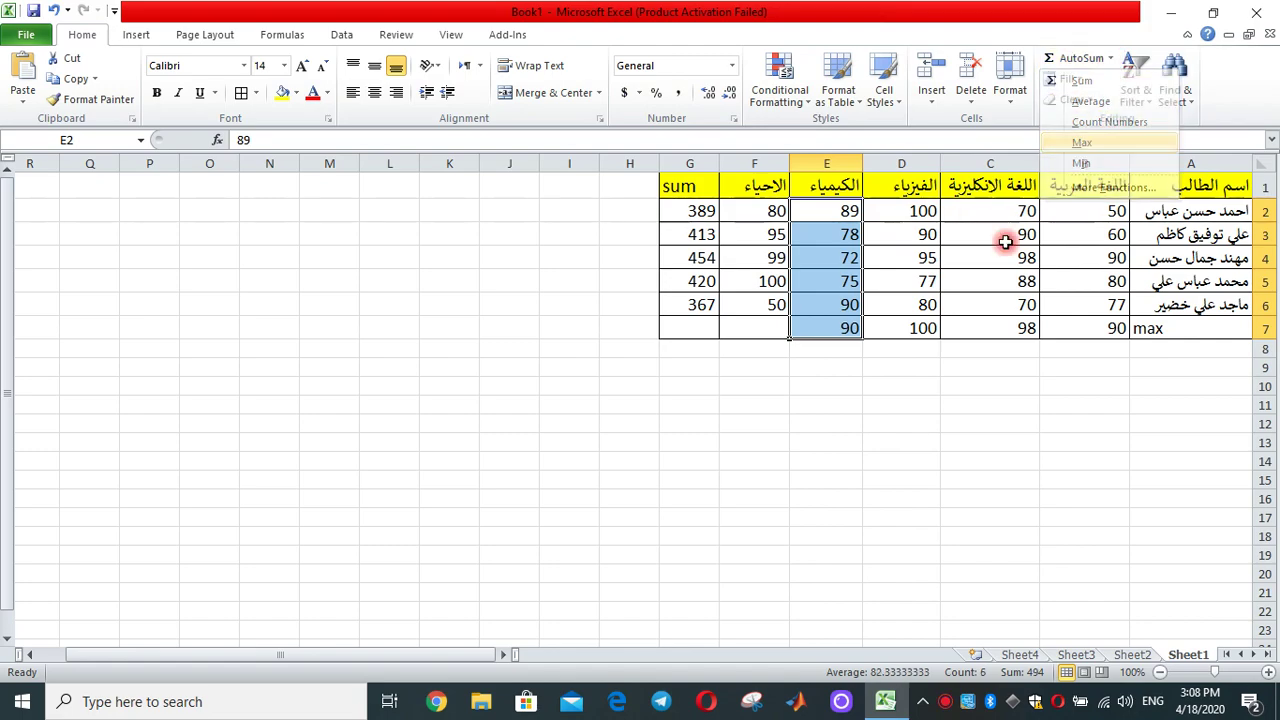
{"action": "left_click_drag", "start_coordinate": [772, 211], "coordinate": [778, 327]}
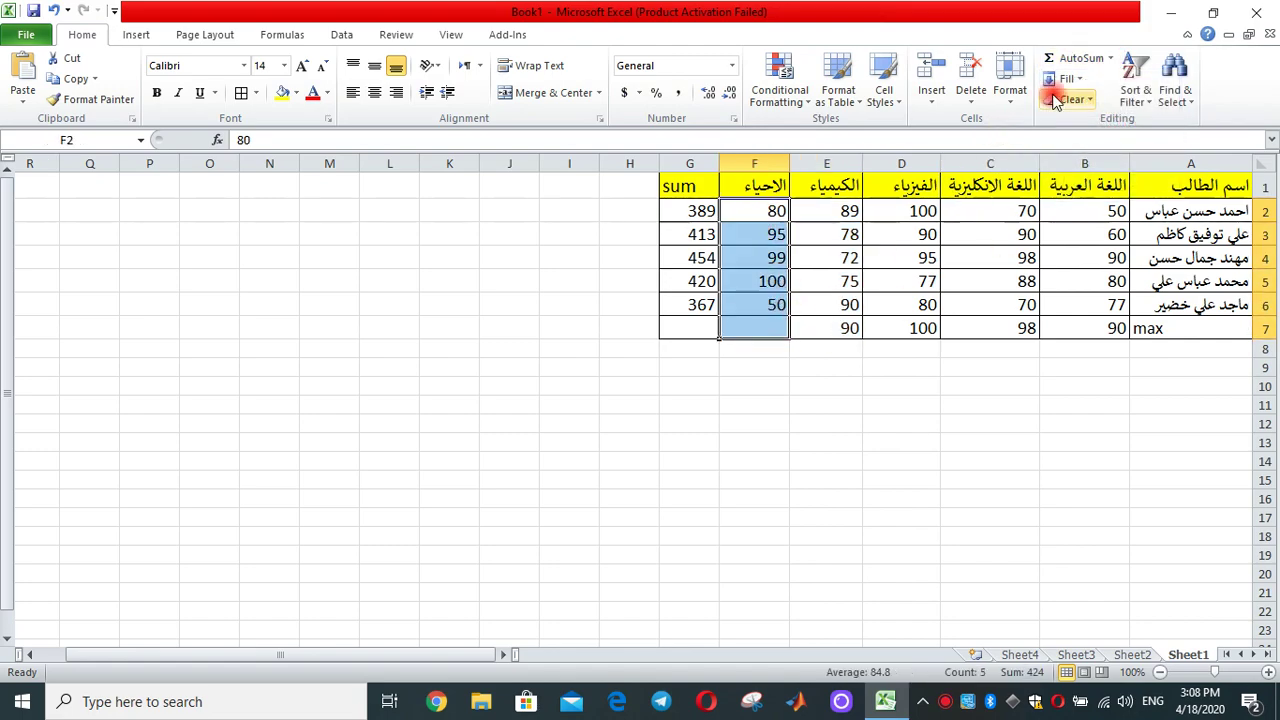
{"action": "left_click", "coordinate": [1111, 58]}
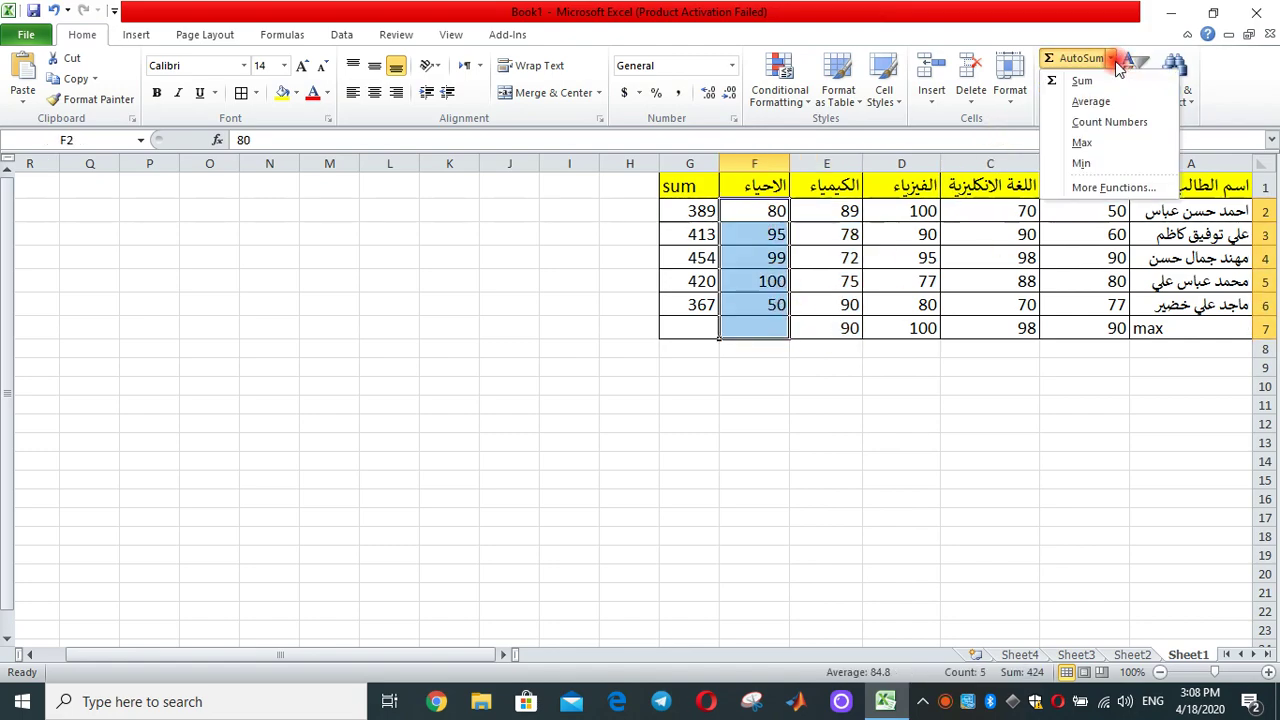
{"action": "left_click", "coordinate": [1088, 146]}
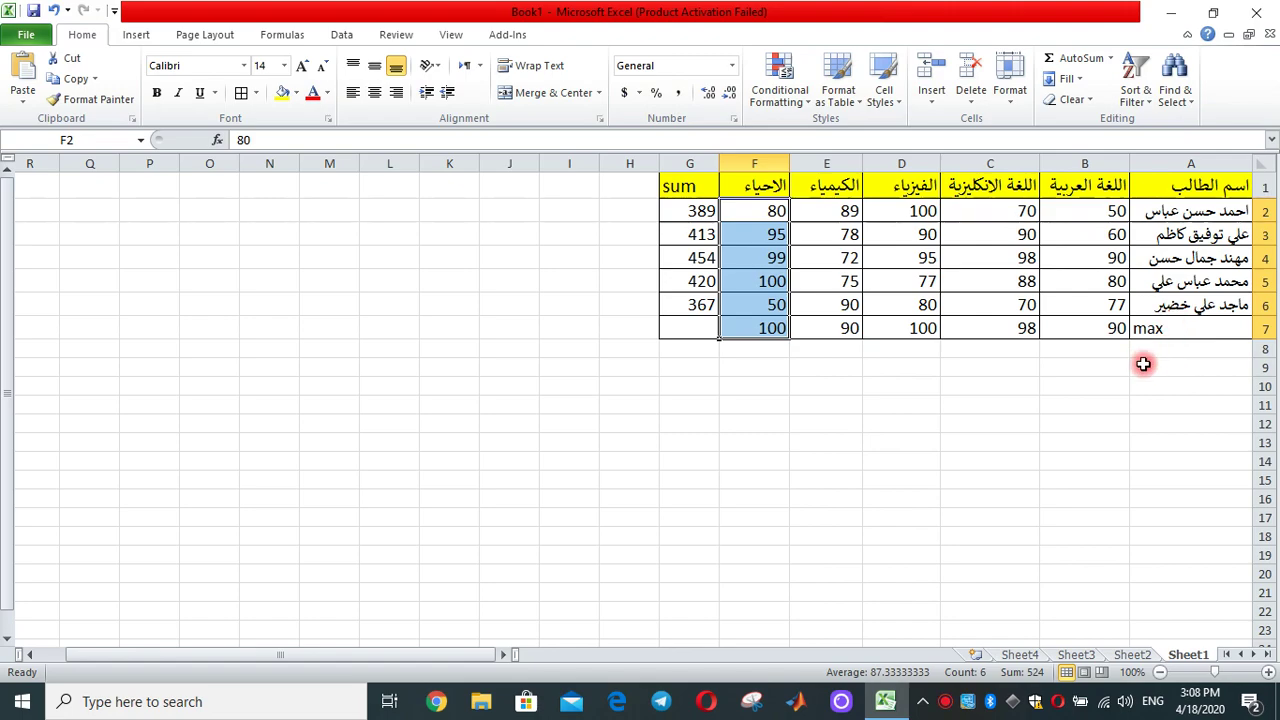
{"action": "left_click", "coordinate": [1118, 57]}
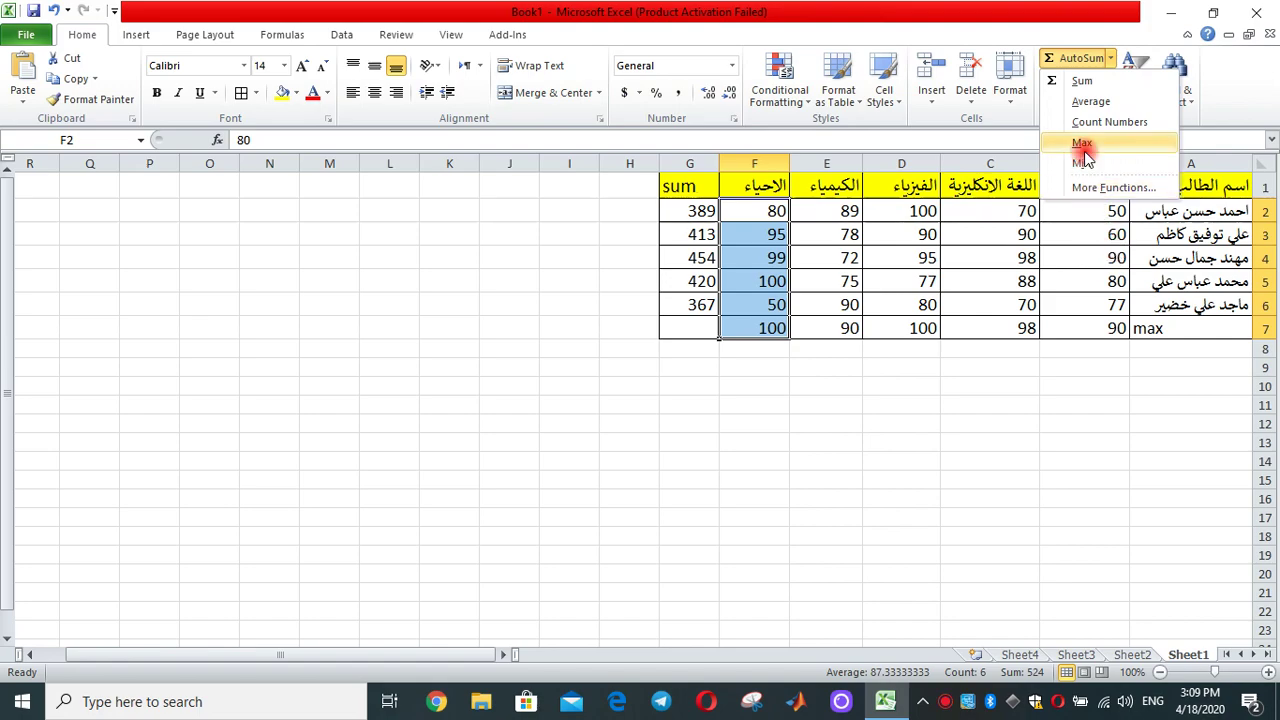
{"action": "left_click", "coordinate": [1086, 386]}
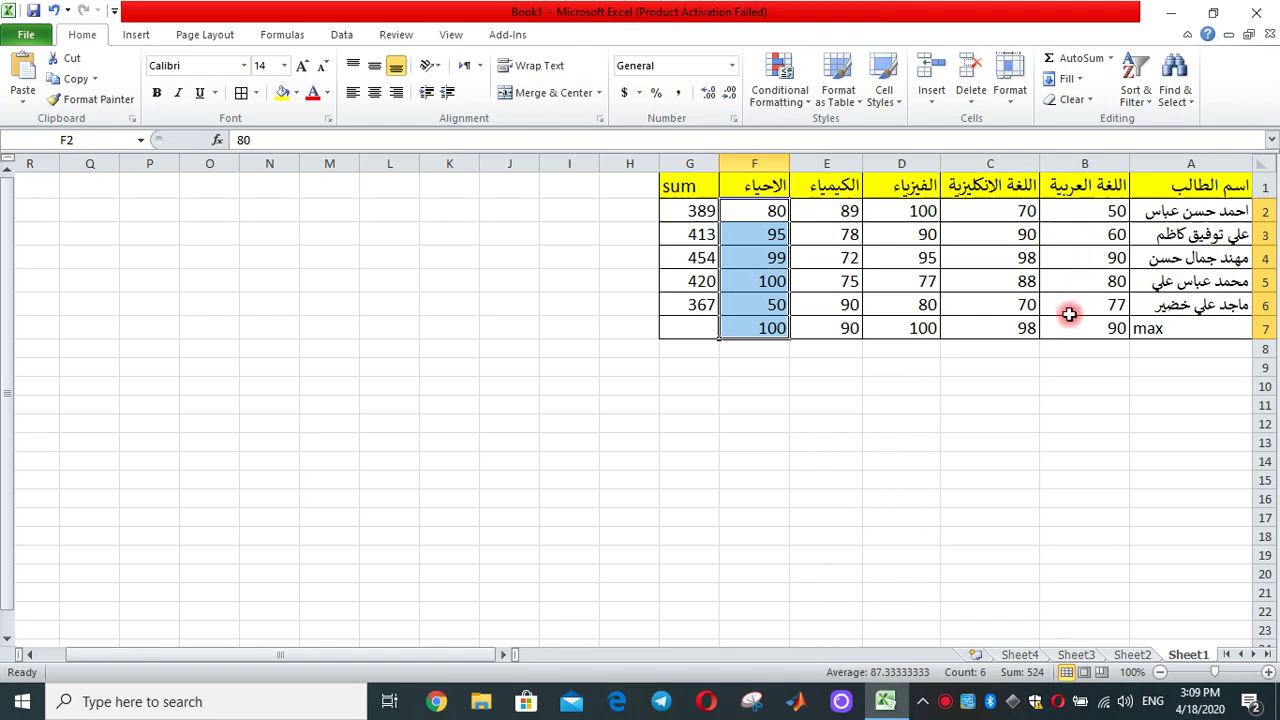
{"action": "left_click", "coordinate": [673, 428]}
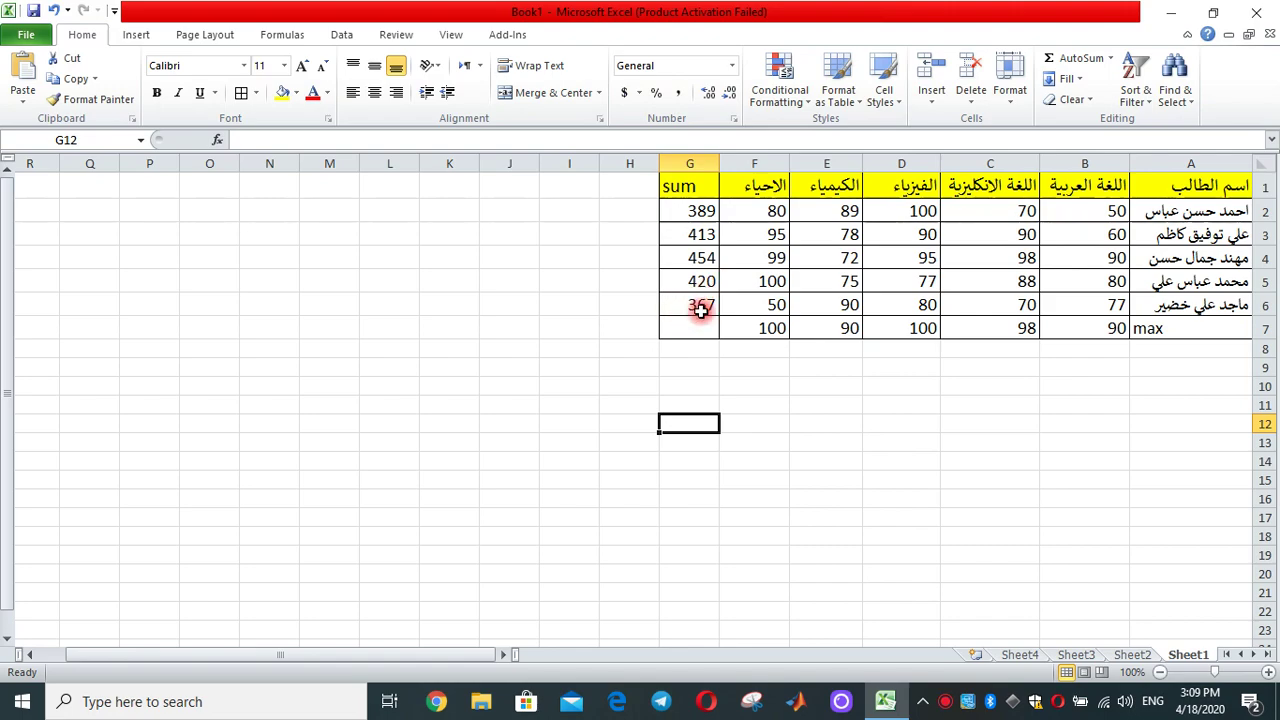
Step: Delete the sum column G from the grades table
{"action": "left_click", "coordinate": [677, 165]}
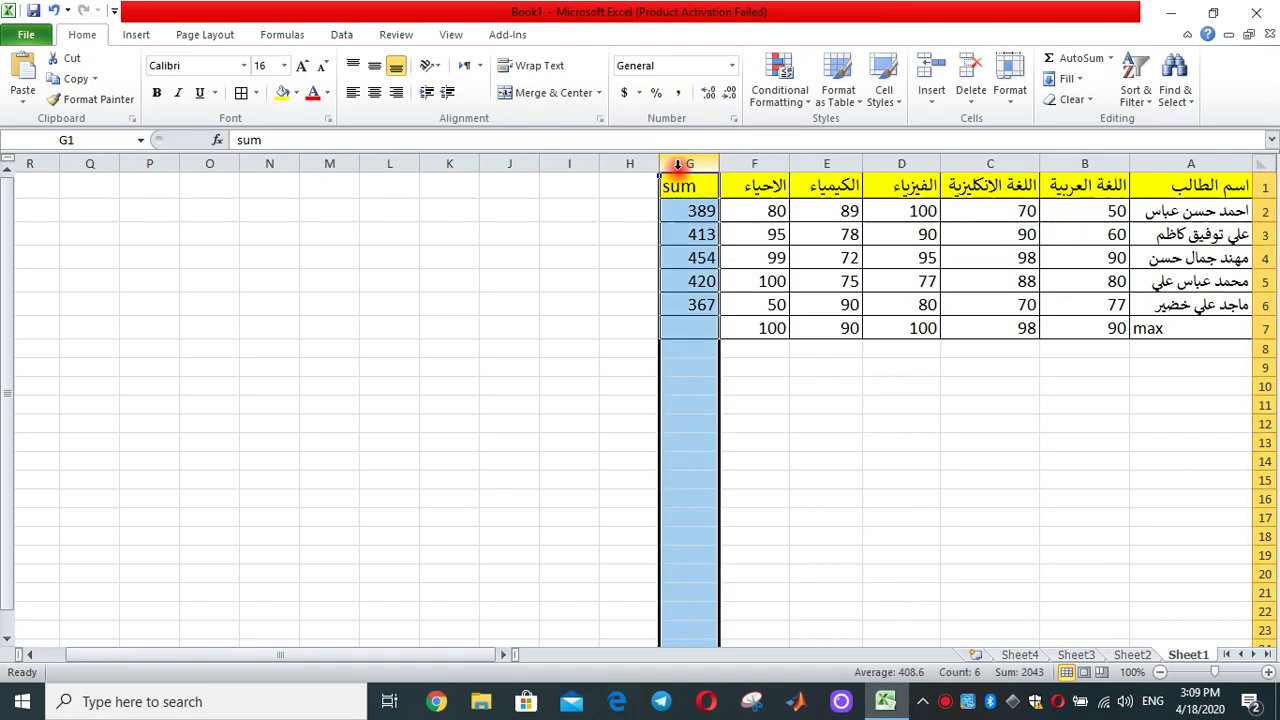
{"action": "right_click", "coordinate": [677, 165]}
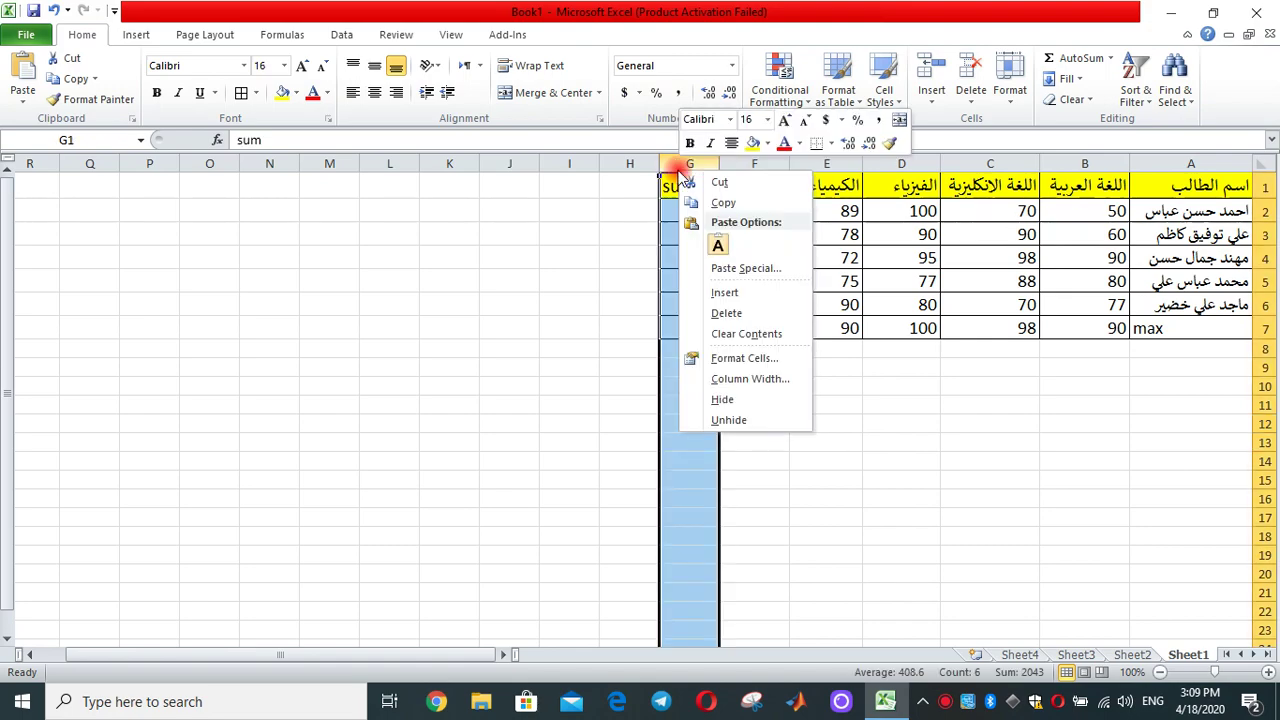
{"action": "left_click", "coordinate": [777, 318]}
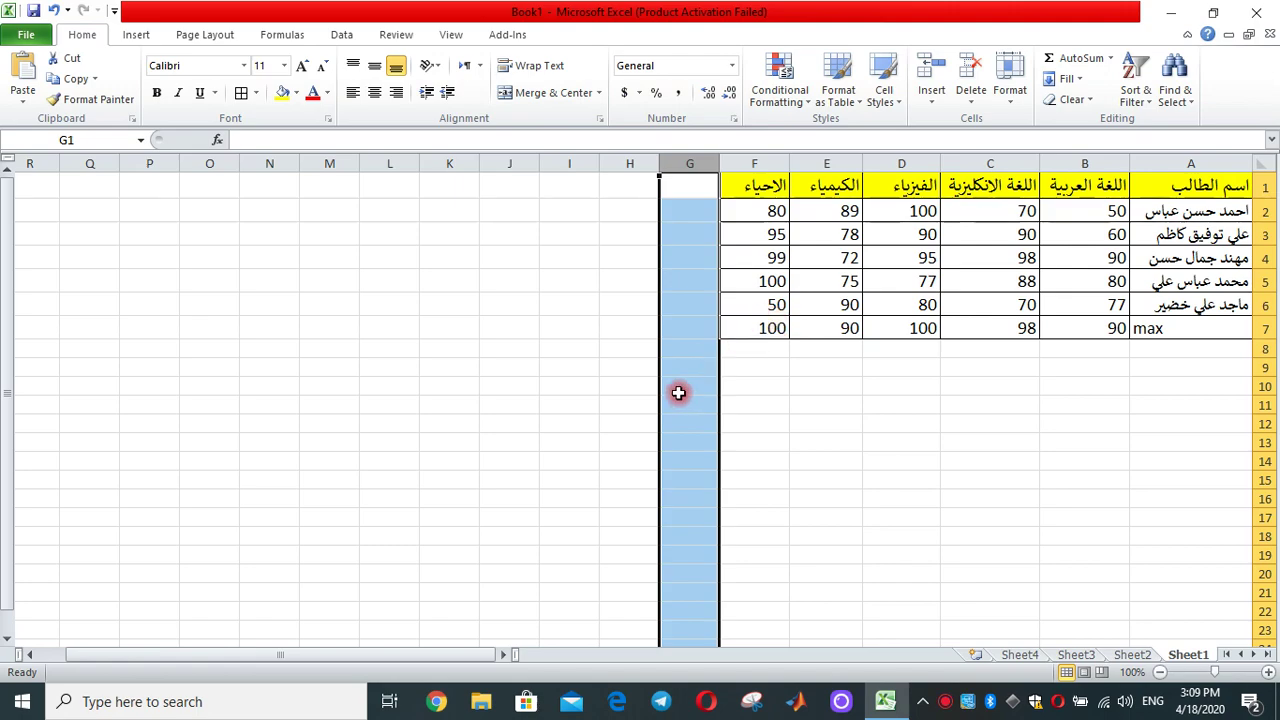
{"action": "left_click", "coordinate": [675, 190]}
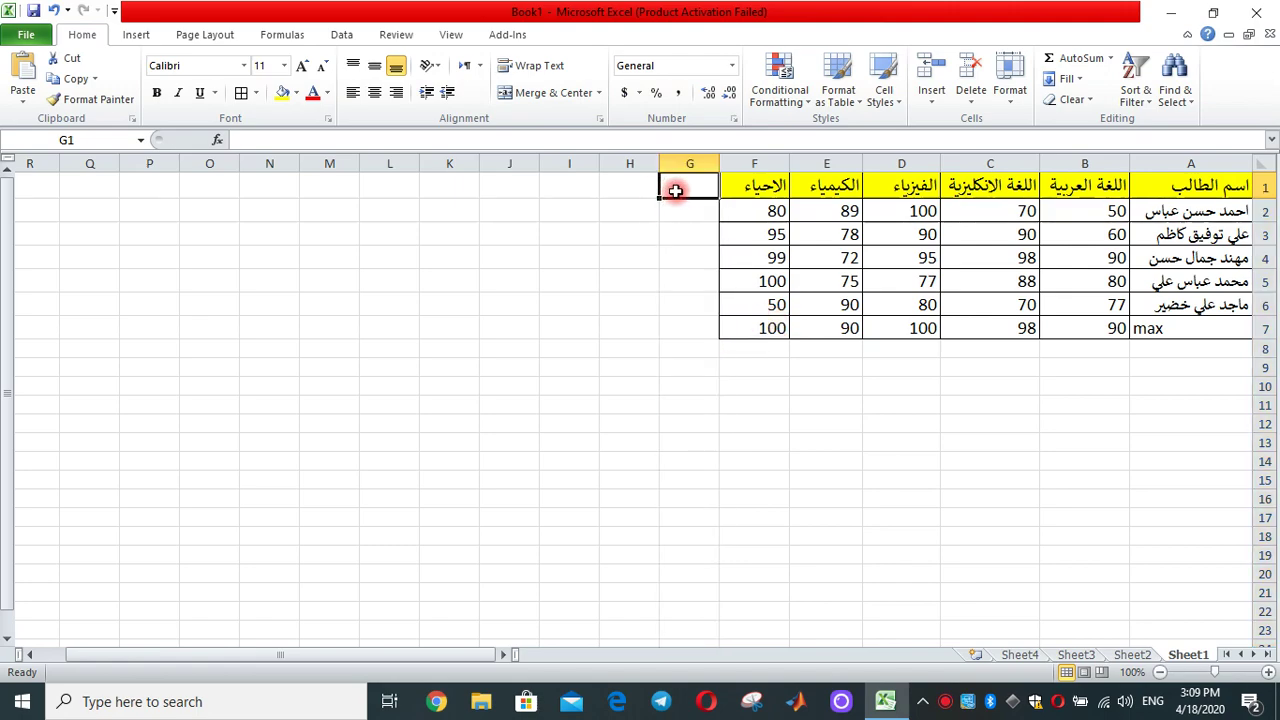
Step: Enter the heading 'avg' in G1 and apply All Borders to G1:G7
{"action": "type", "text": "avg"}
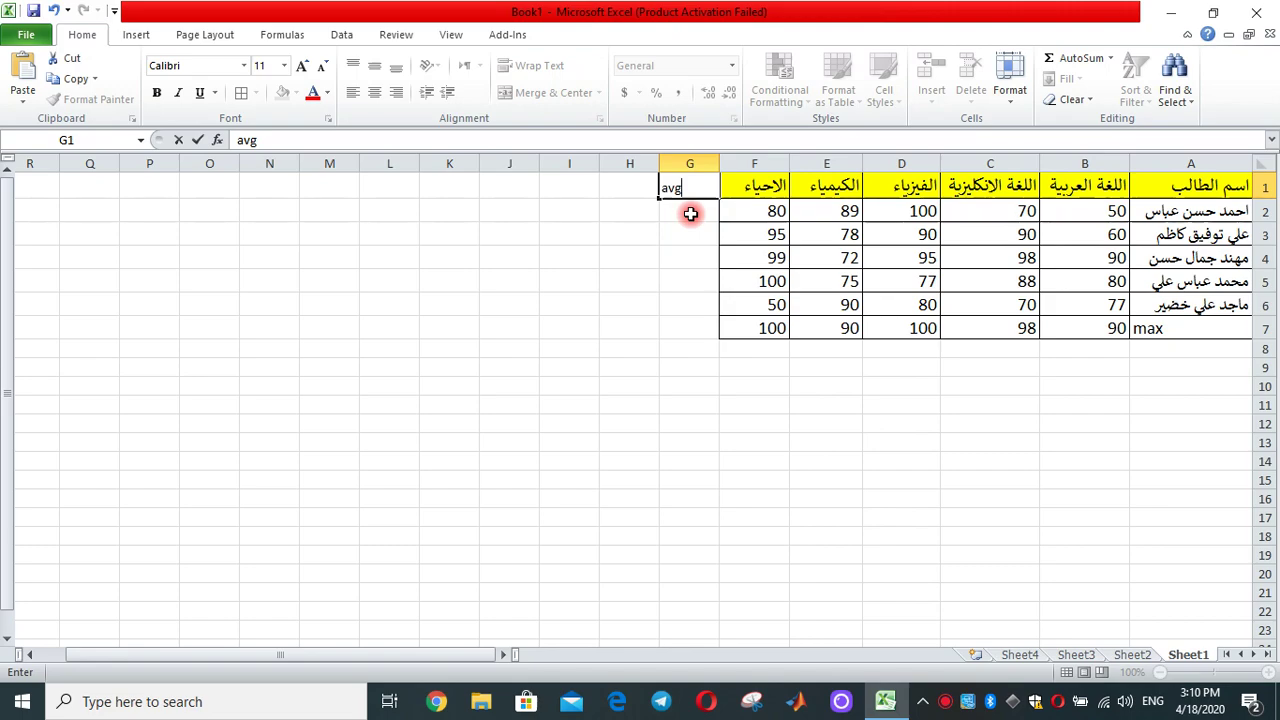
{"action": "left_click", "coordinate": [690, 214]}
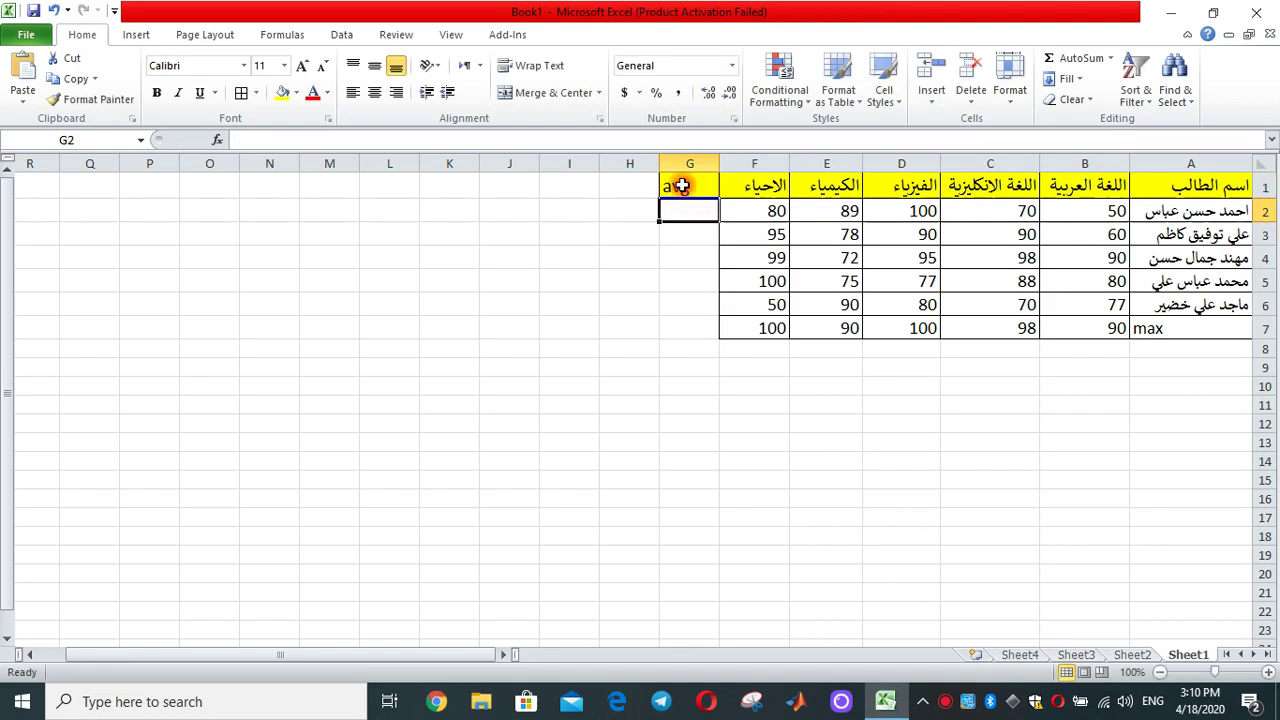
{"action": "left_click_drag", "start_coordinate": [681, 184], "coordinate": [700, 326]}
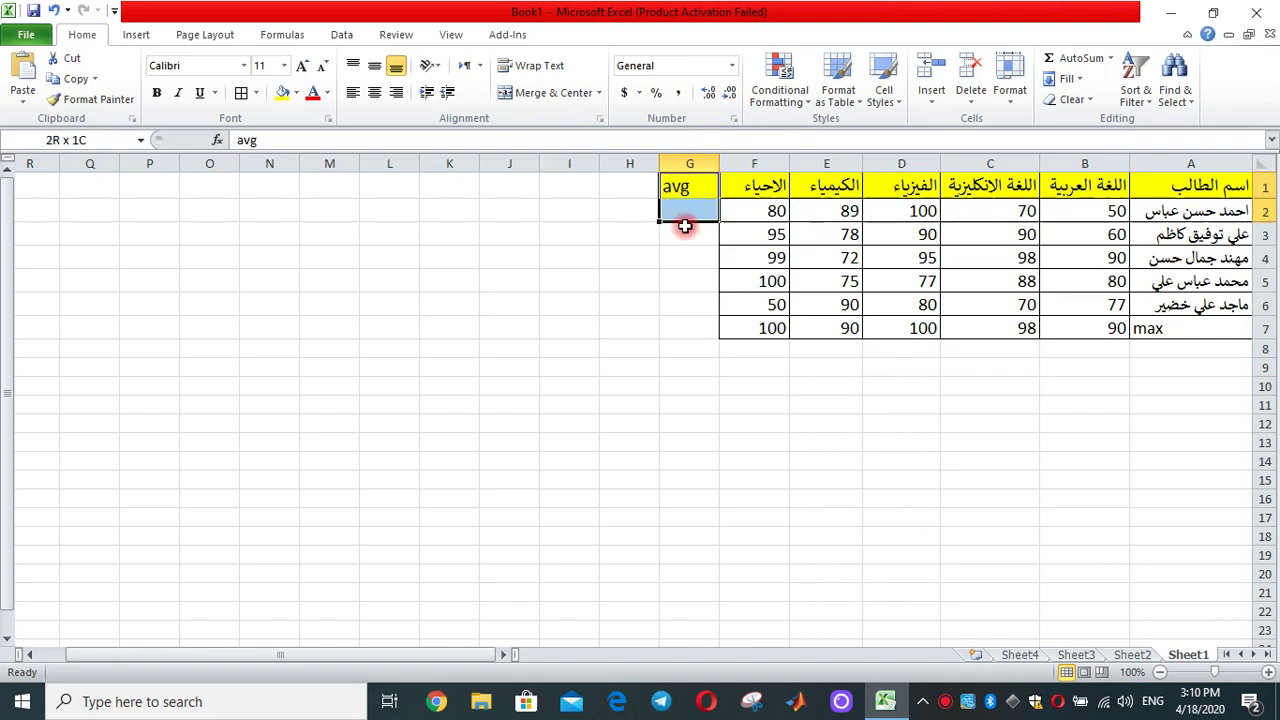
{"action": "left_click", "coordinate": [253, 93]}
{"action": "left_click", "coordinate": [288, 242]}
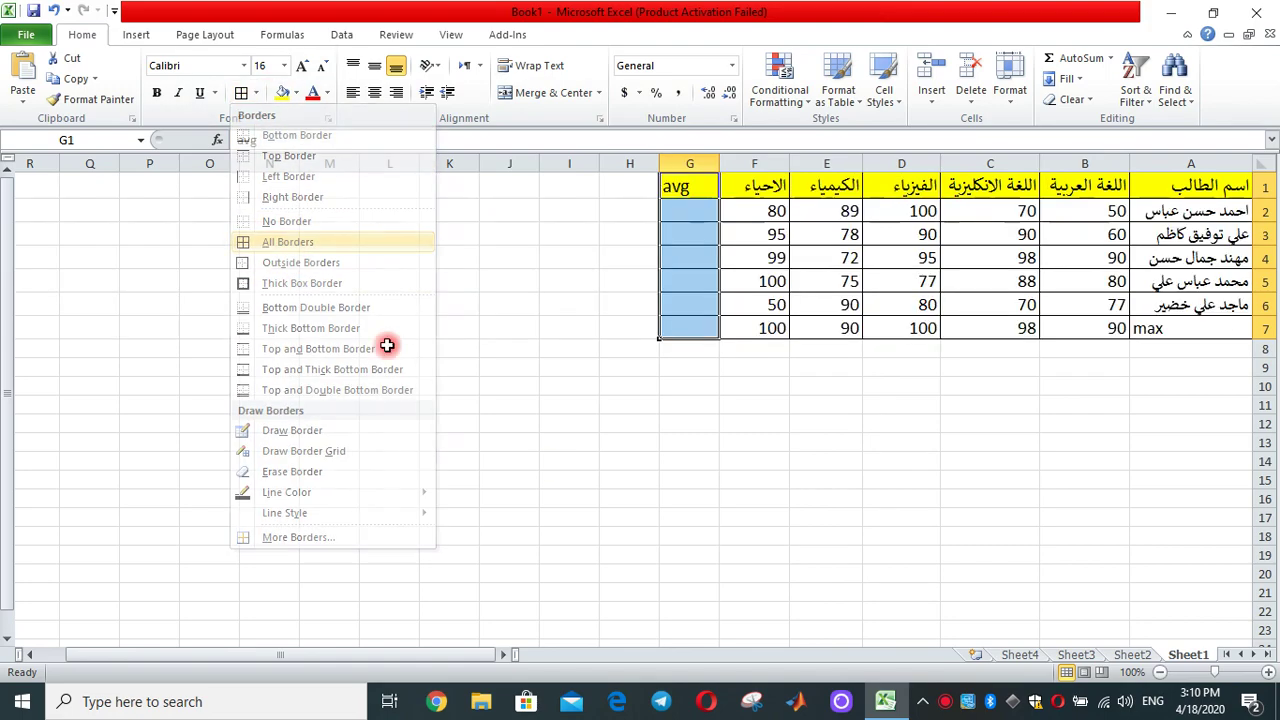
{"action": "left_click", "coordinate": [826, 274]}
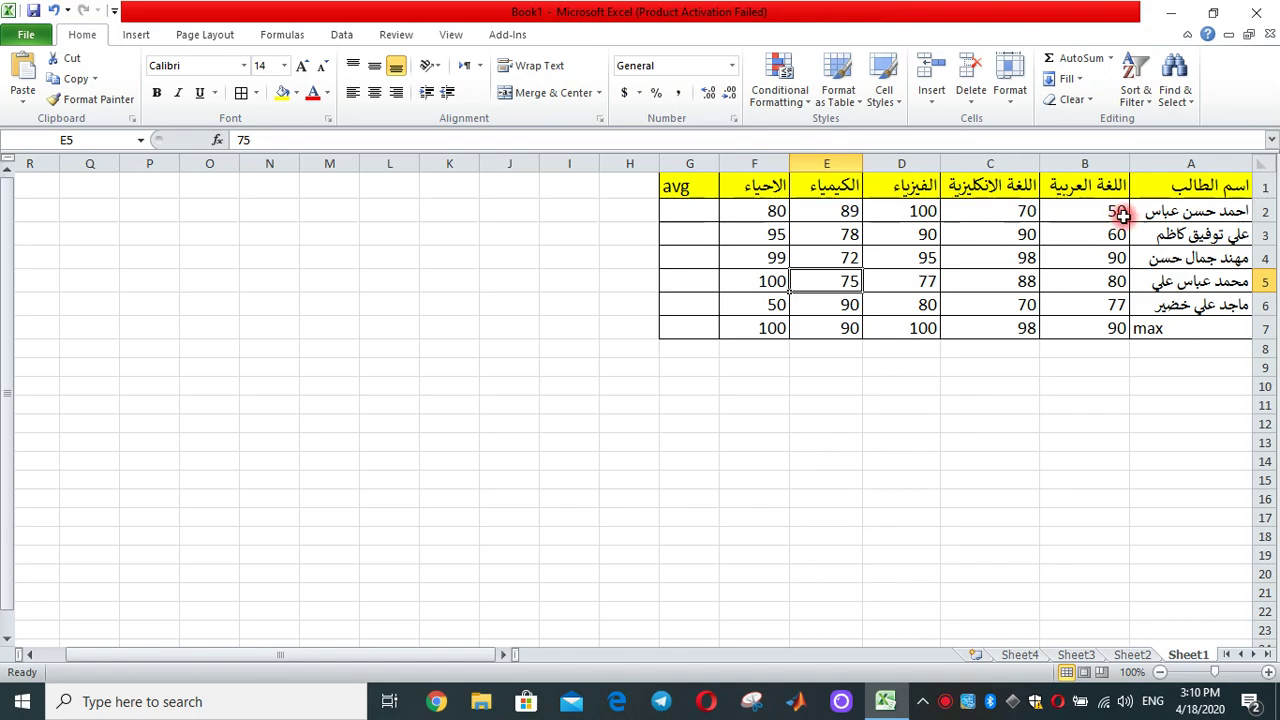
Step: Average the first student's grades into G2 with AutoSum Average, giving 77.8
{"action": "left_click", "coordinate": [1112, 215]}
{"action": "left_click_drag", "start_coordinate": [1112, 215], "coordinate": [678, 208]}
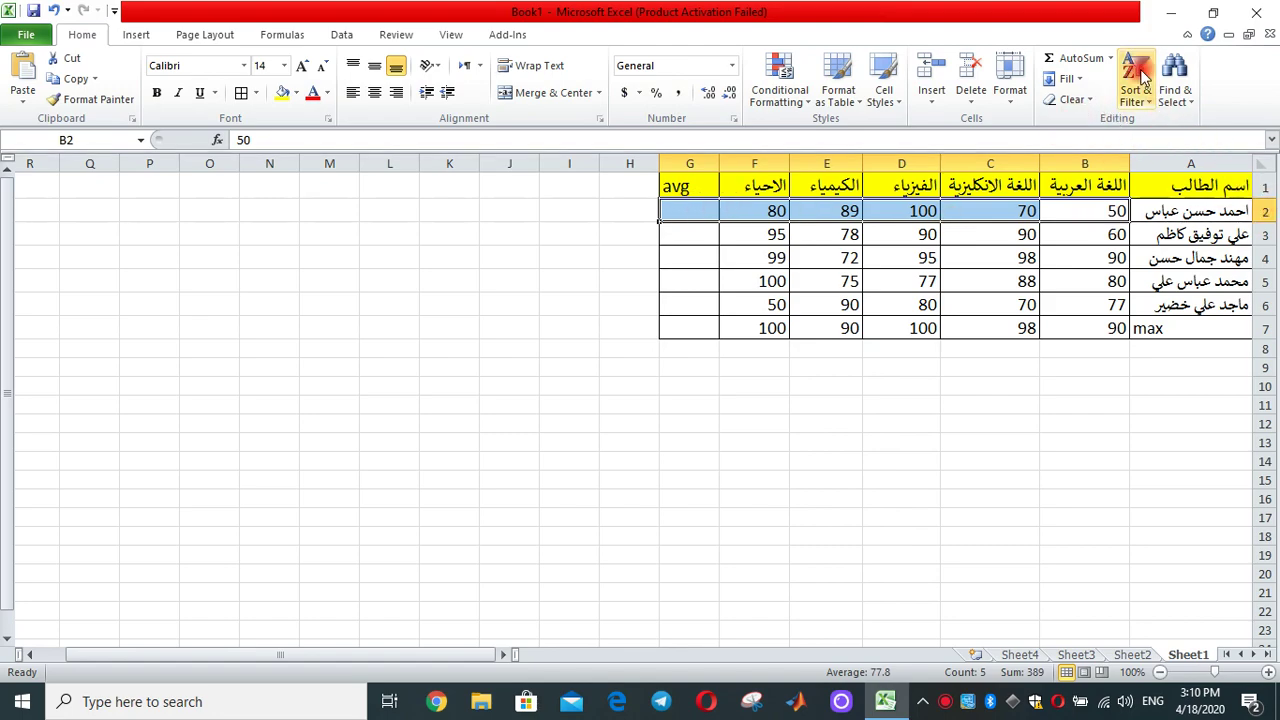
{"action": "left_click", "coordinate": [1112, 58]}
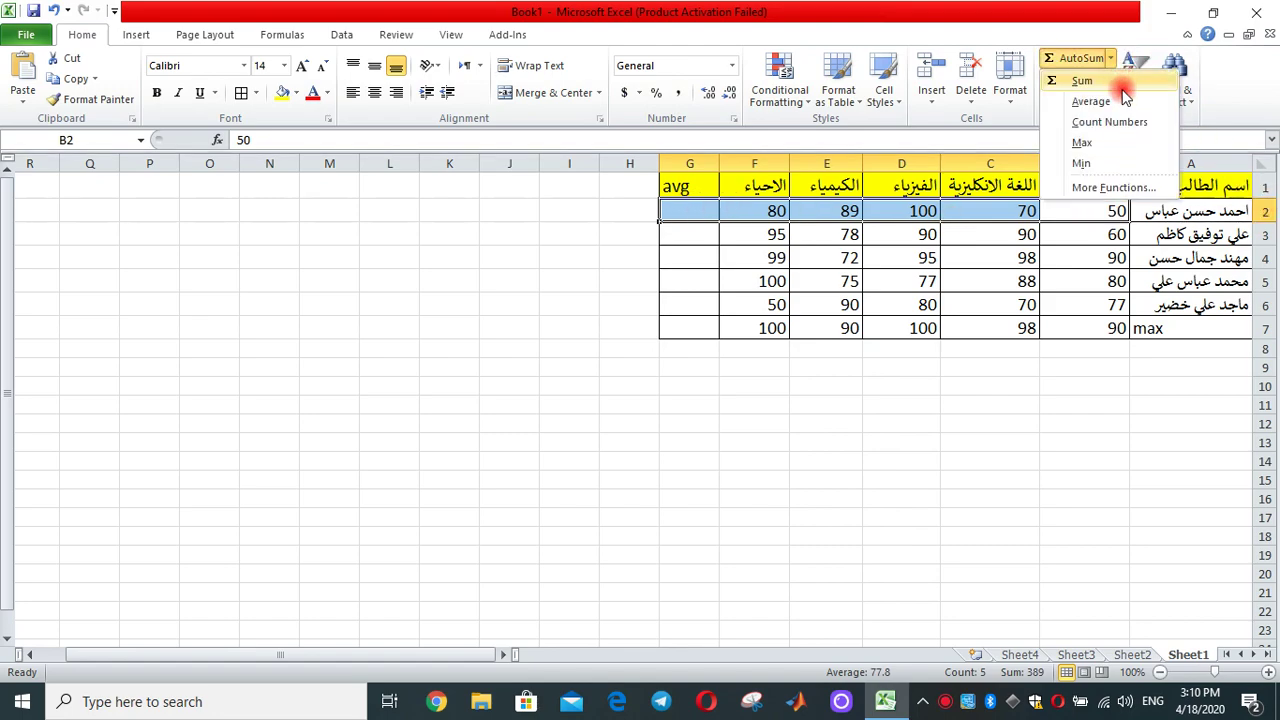
{"action": "left_click", "coordinate": [1125, 103]}
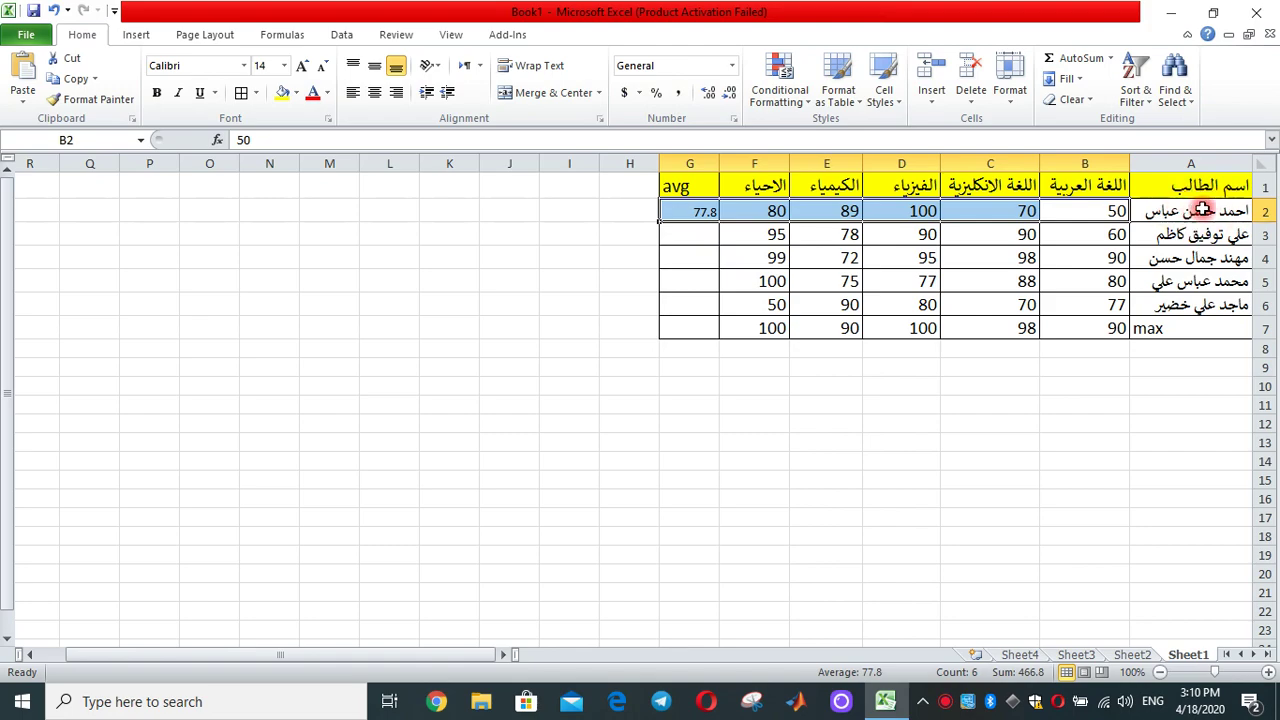
Step: Set the avg cells G2:G7 to font size 14
{"action": "left_click", "coordinate": [285, 66]}
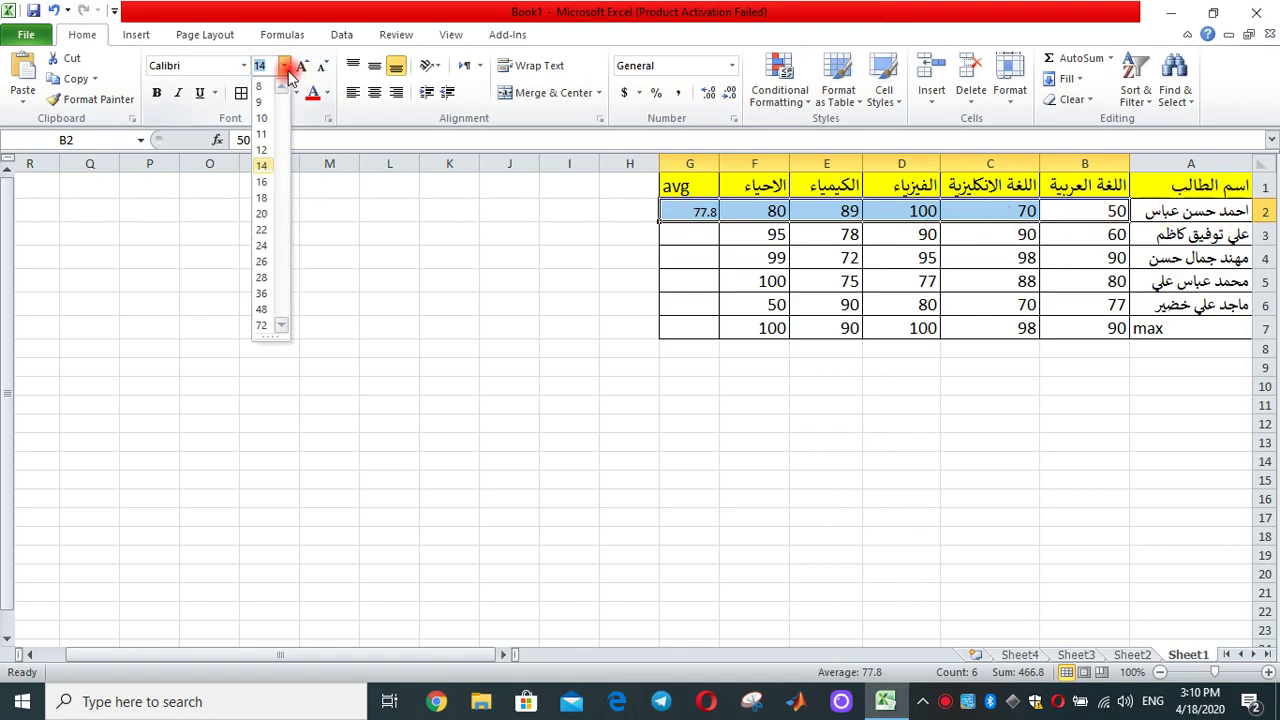
{"action": "left_click", "coordinate": [261, 165]}
{"action": "left_click", "coordinate": [718, 280]}
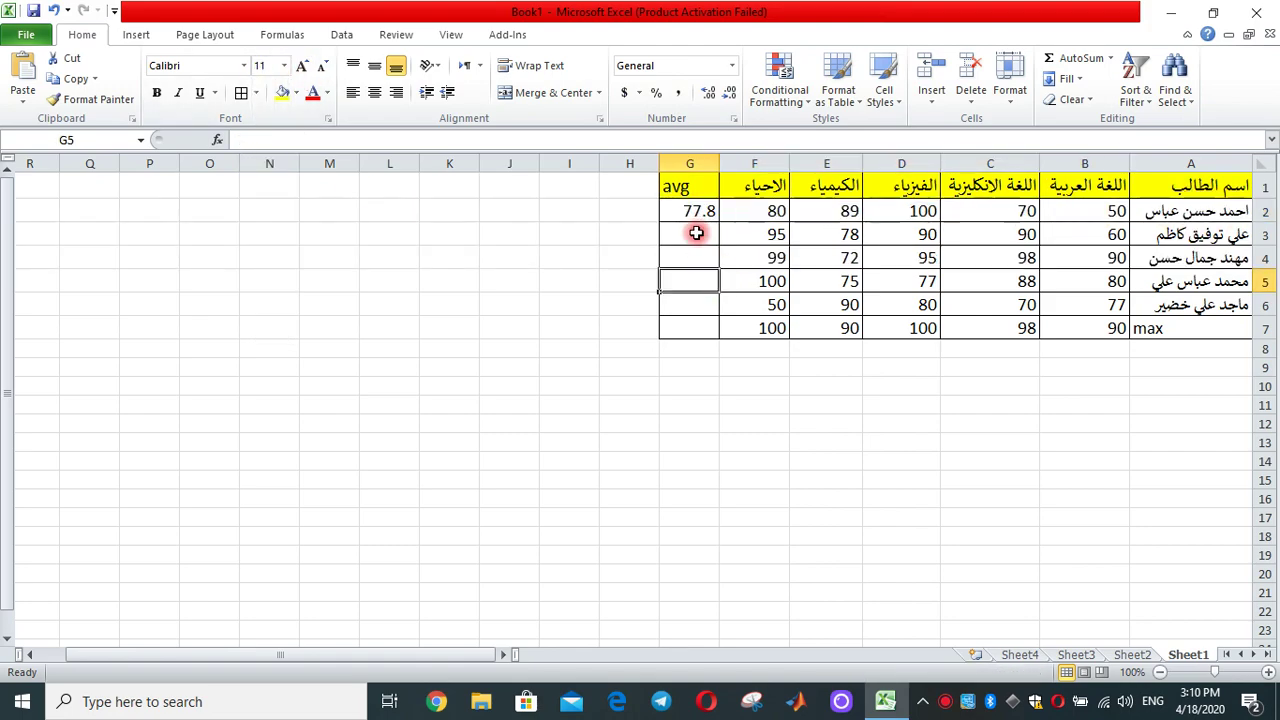
{"action": "left_click_drag", "start_coordinate": [686, 207], "coordinate": [717, 326]}
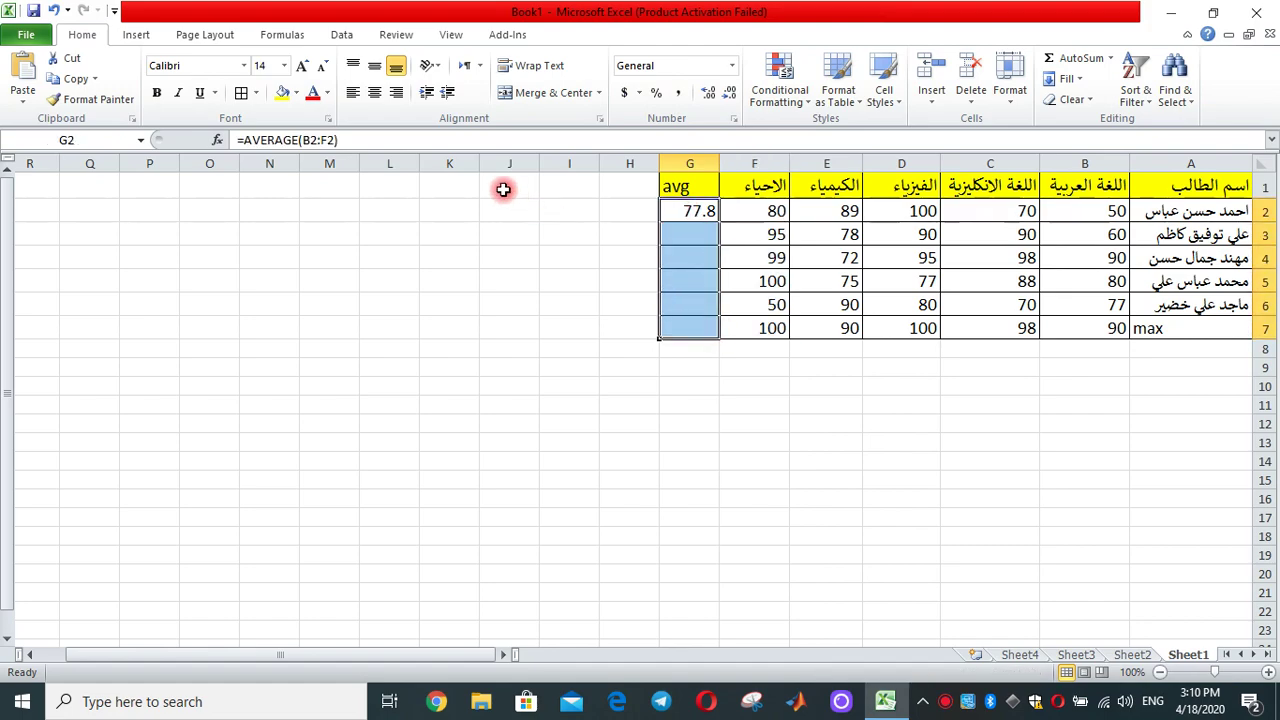
{"action": "left_click", "coordinate": [302, 66]}
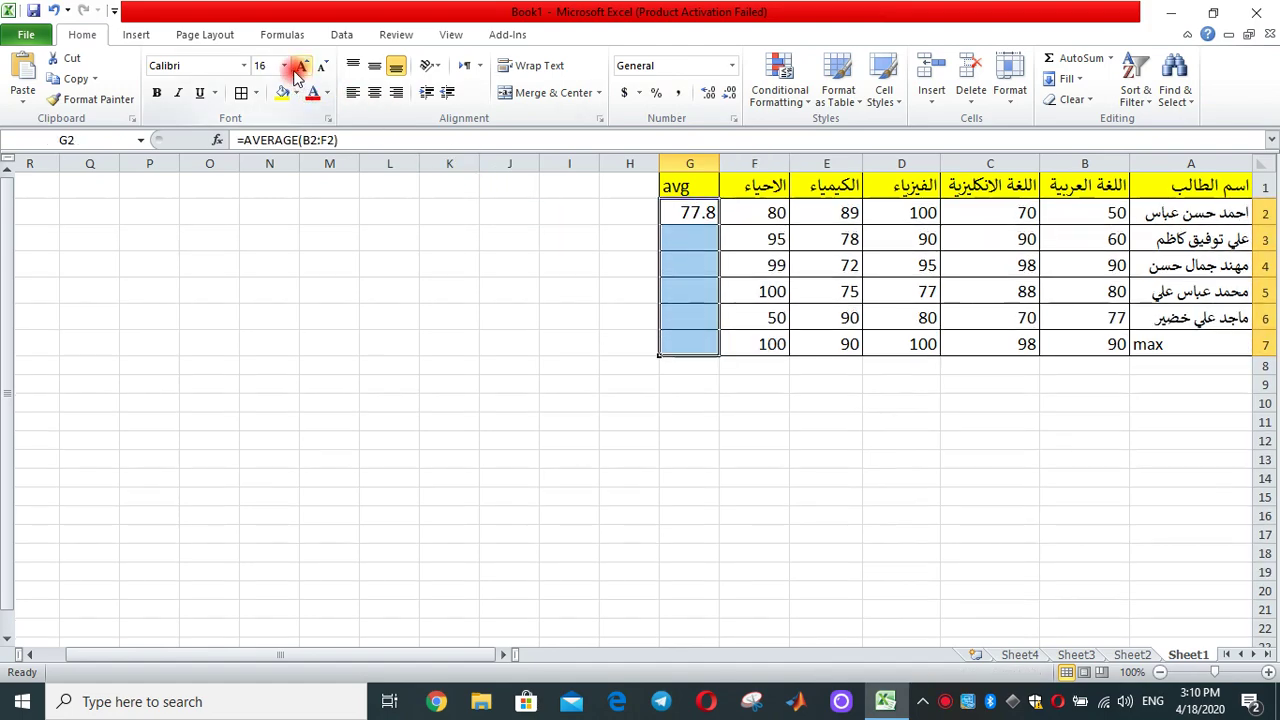
{"action": "left_click", "coordinate": [284, 66]}
{"action": "left_click", "coordinate": [264, 165]}
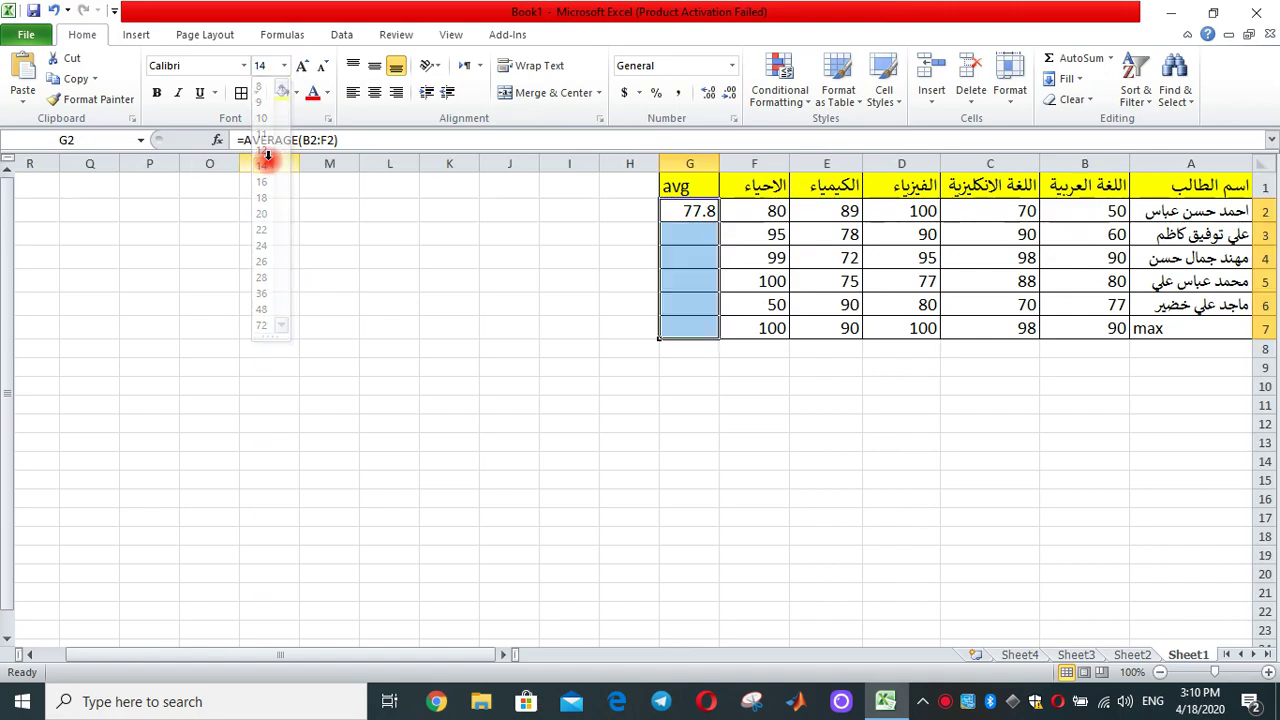
{"action": "left_click", "coordinate": [545, 322]}
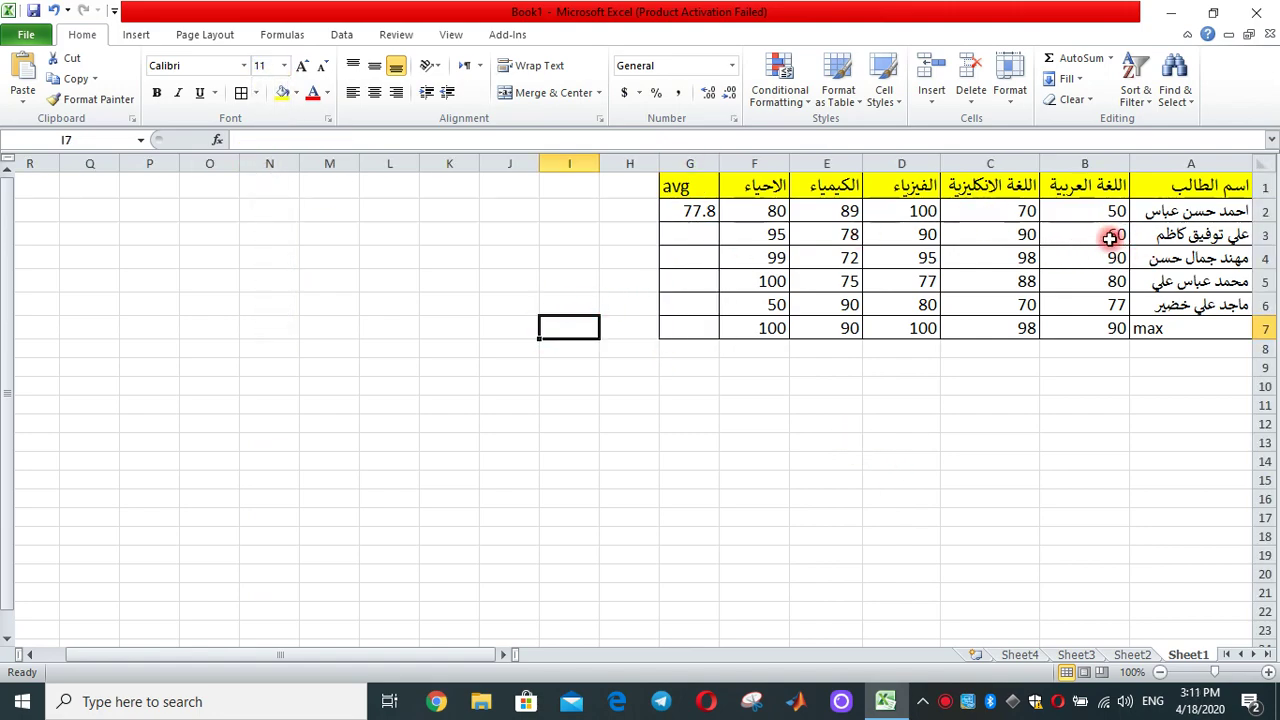
{"action": "left_click_drag", "start_coordinate": [1110, 238], "coordinate": [703, 240]}
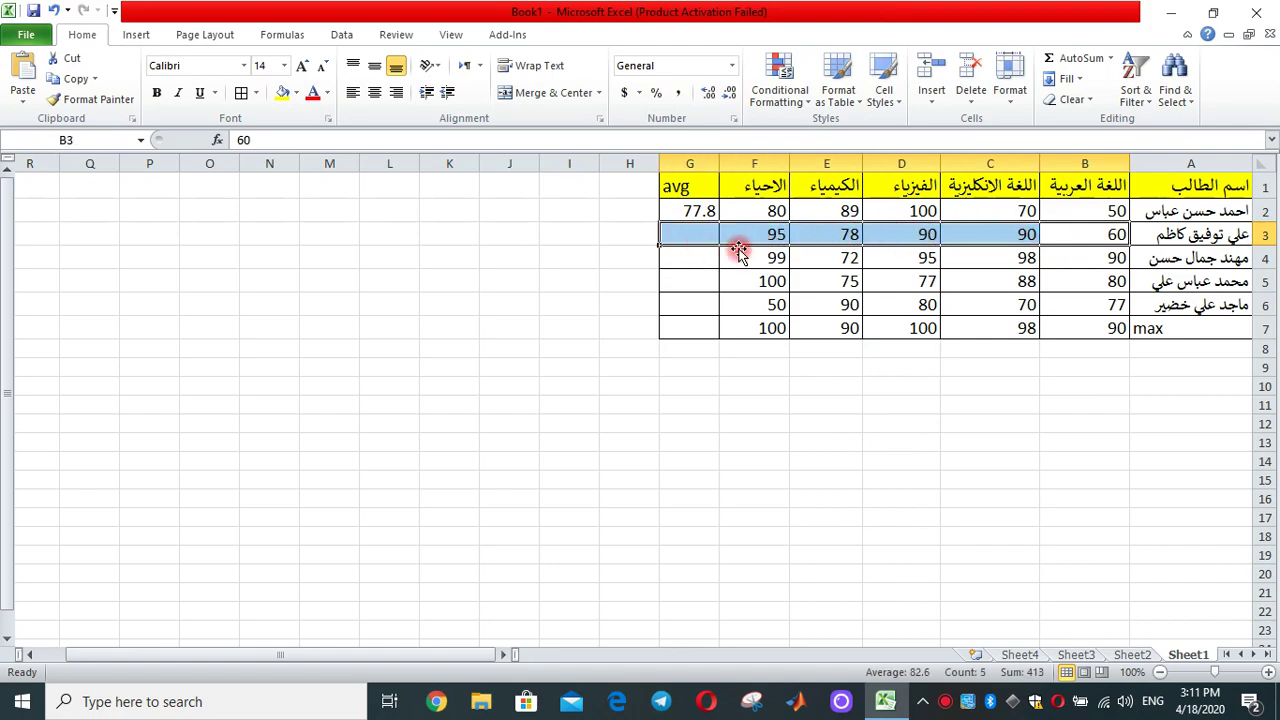
Step: Average the second and third students' grades into G3 and G4 (82.6, 90.8)
{"action": "left_click", "coordinate": [1110, 58]}
{"action": "left_click", "coordinate": [1090, 101]}
{"action": "left_click_drag", "start_coordinate": [1080, 257], "coordinate": [705, 257]}
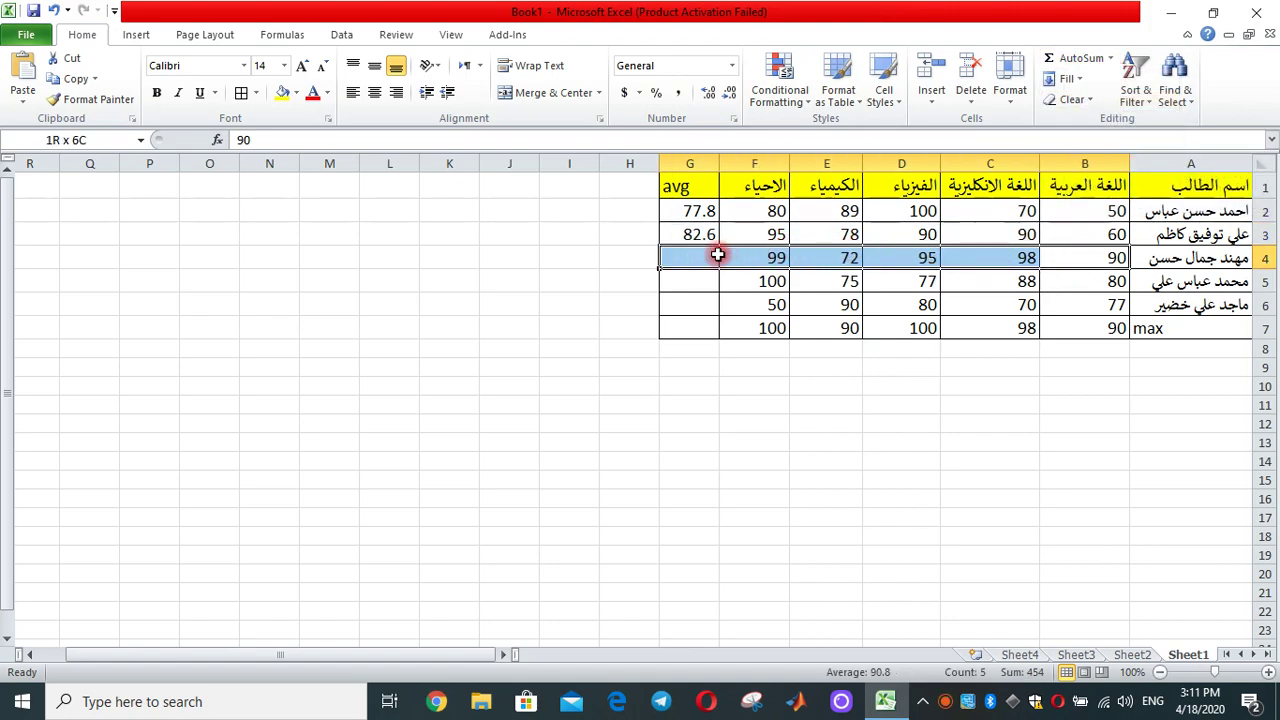
{"action": "left_click", "coordinate": [1110, 58]}
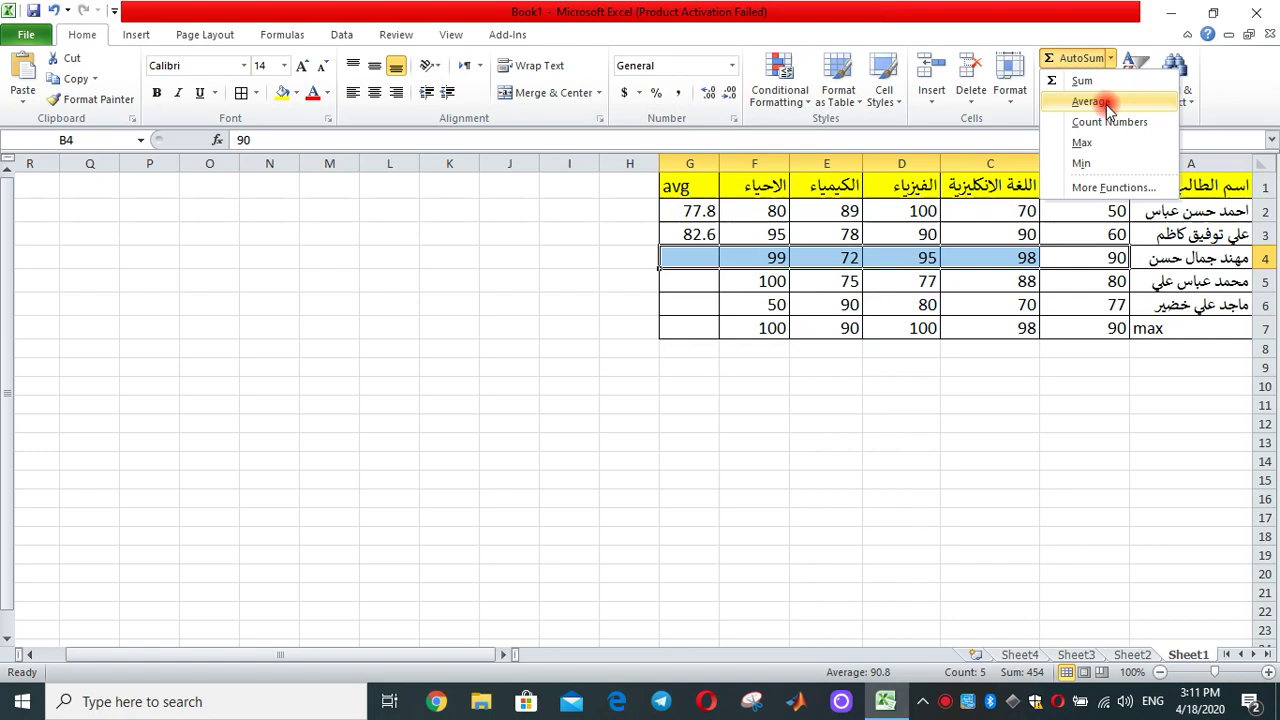
{"action": "left_click", "coordinate": [1108, 104]}
Step: Average the fourth and fifth students' grades into G5 and G6 (84, 73.4)
{"action": "left_click_drag", "start_coordinate": [1066, 281], "coordinate": [711, 279]}
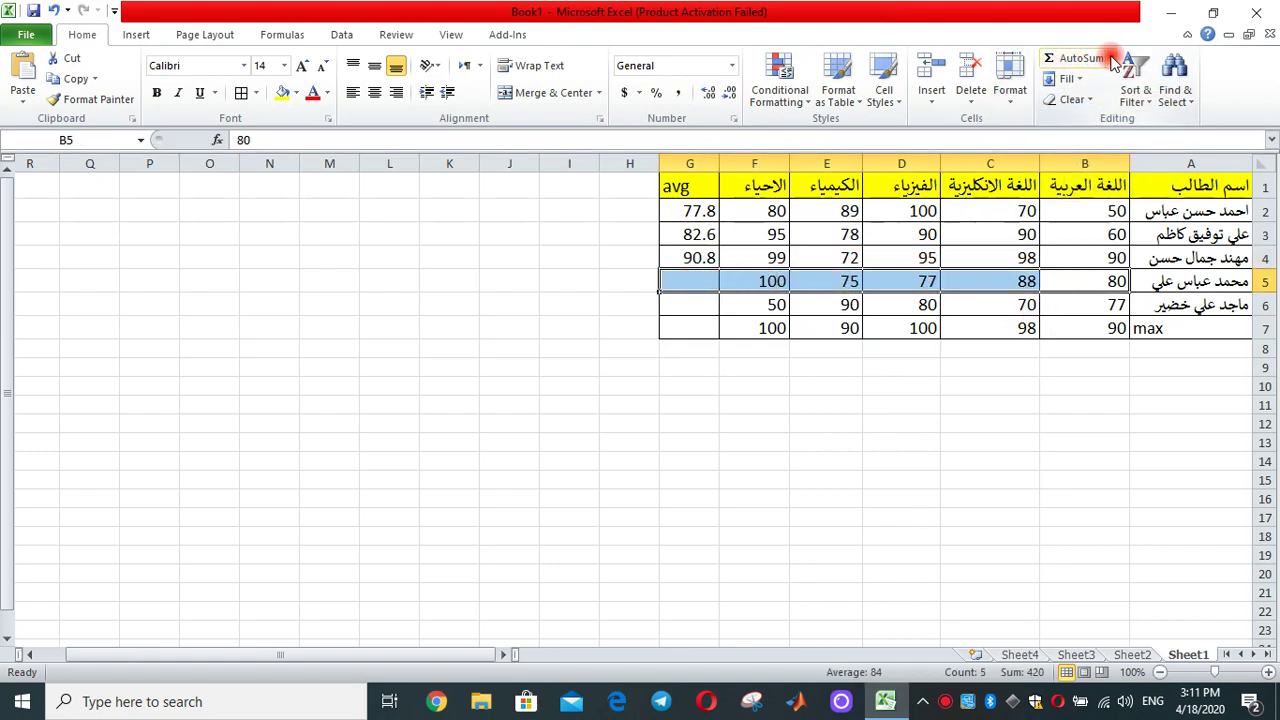
{"action": "left_click", "coordinate": [1110, 58]}
{"action": "left_click", "coordinate": [1093, 104]}
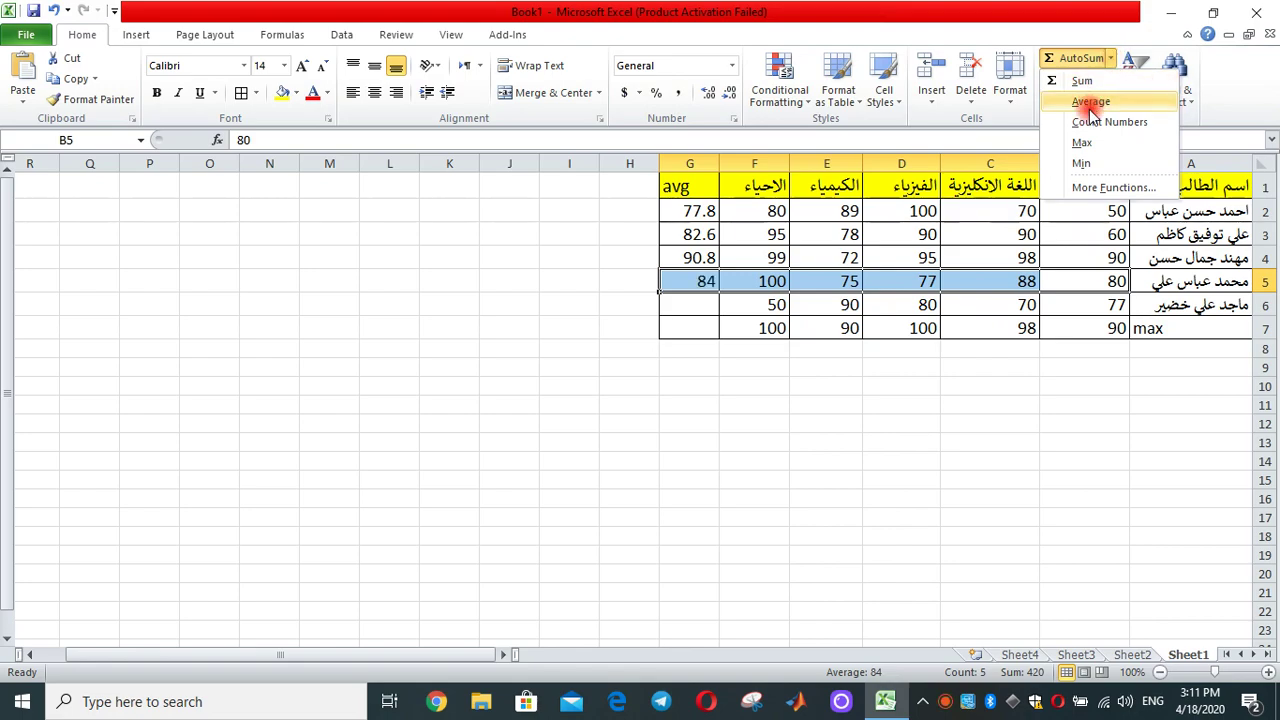
{"action": "left_click", "coordinate": [1086, 310]}
{"action": "left_click_drag", "start_coordinate": [1086, 310], "coordinate": [666, 304]}
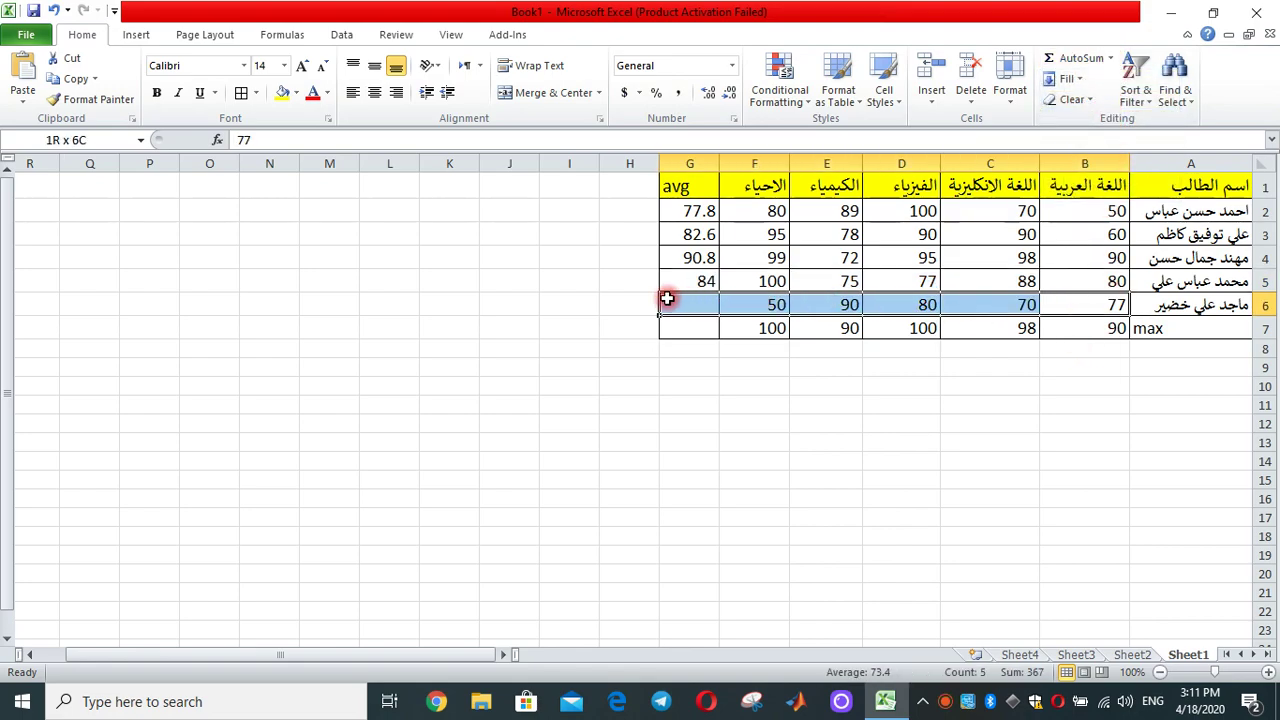
{"action": "left_click", "coordinate": [1110, 58]}
{"action": "left_click", "coordinate": [1093, 104]}
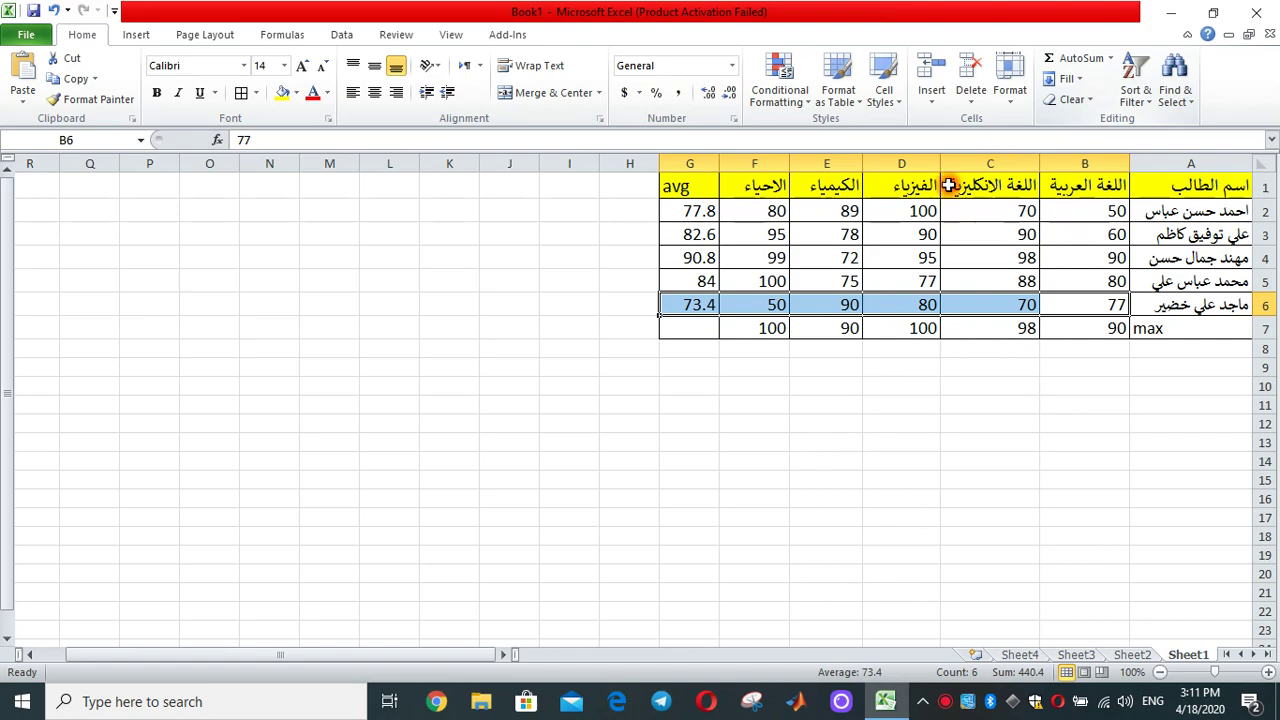
{"action": "left_click", "coordinate": [689, 280]}
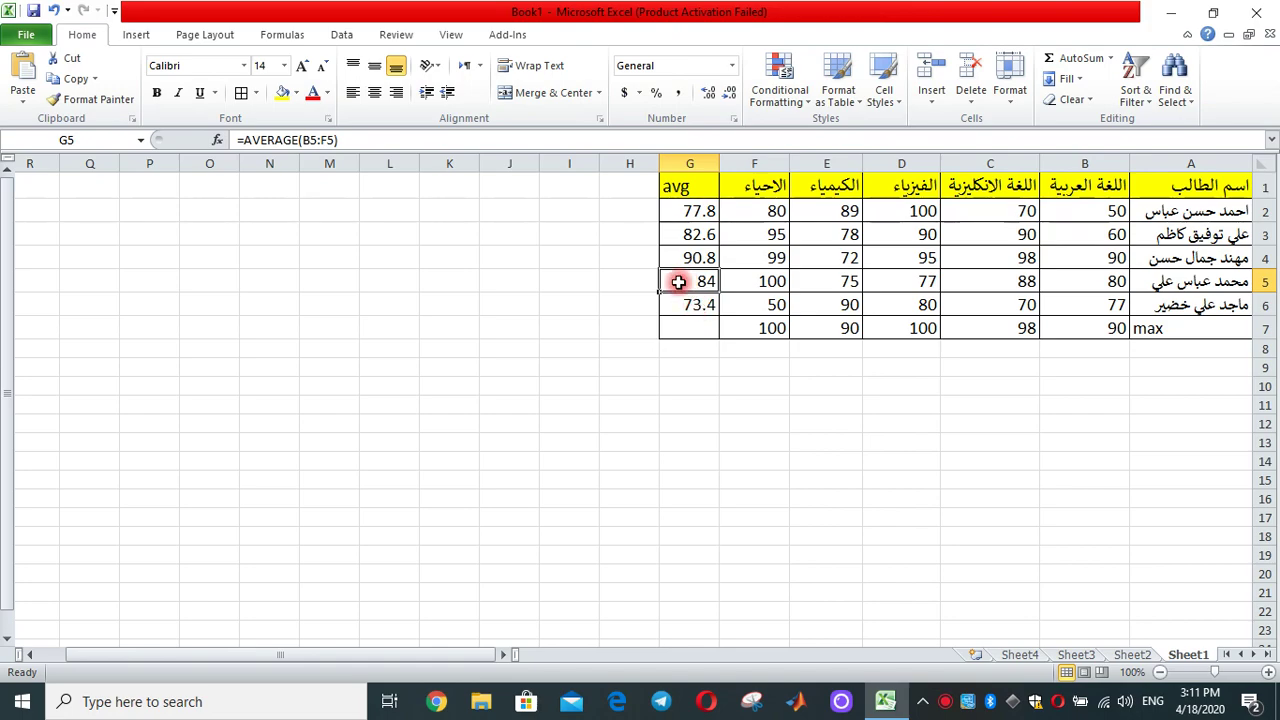
{"action": "double_click", "coordinate": [678, 282]}
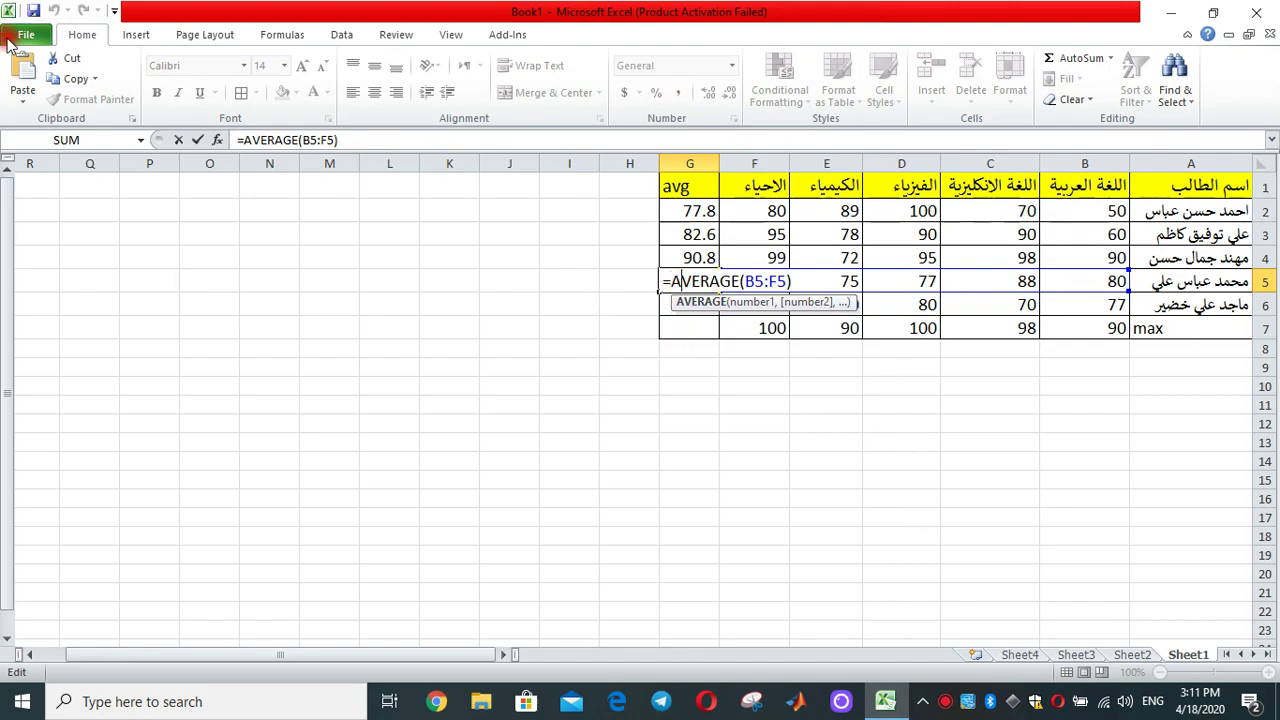
{"action": "left_click", "coordinate": [337, 321]}
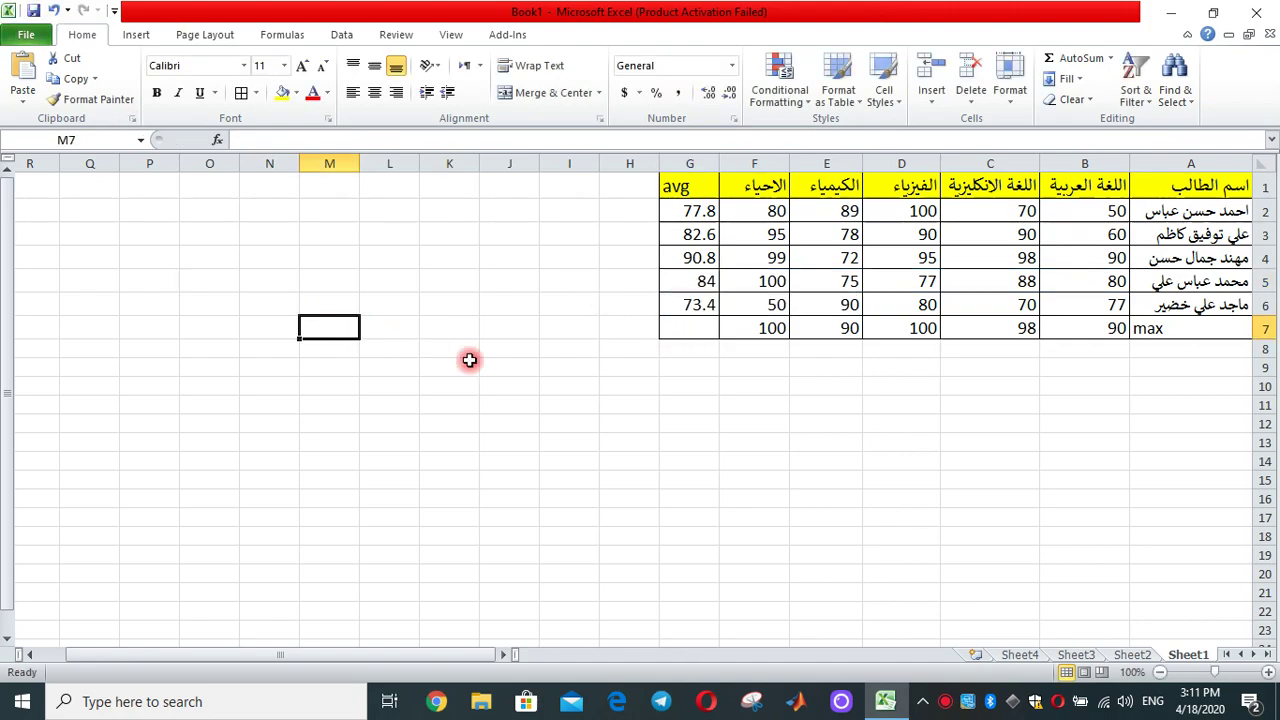
{"action": "left_click", "coordinate": [688, 288]}
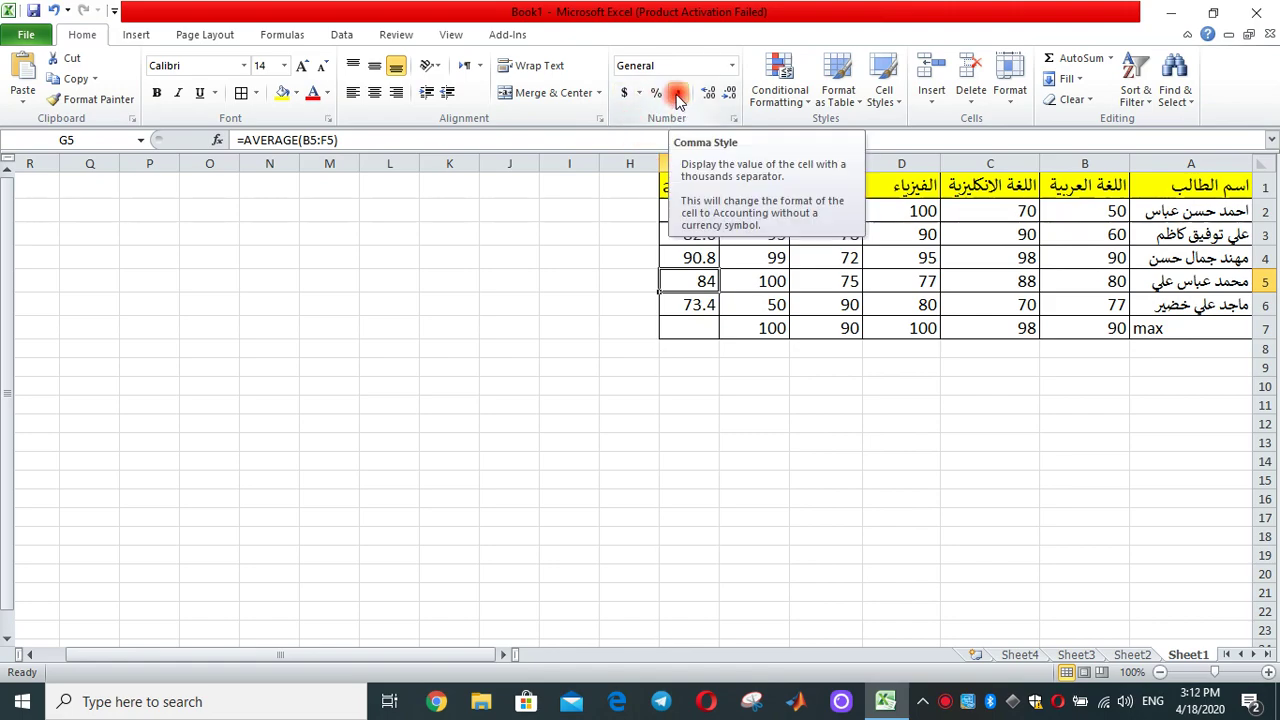
{"action": "left_click", "coordinate": [678, 96]}
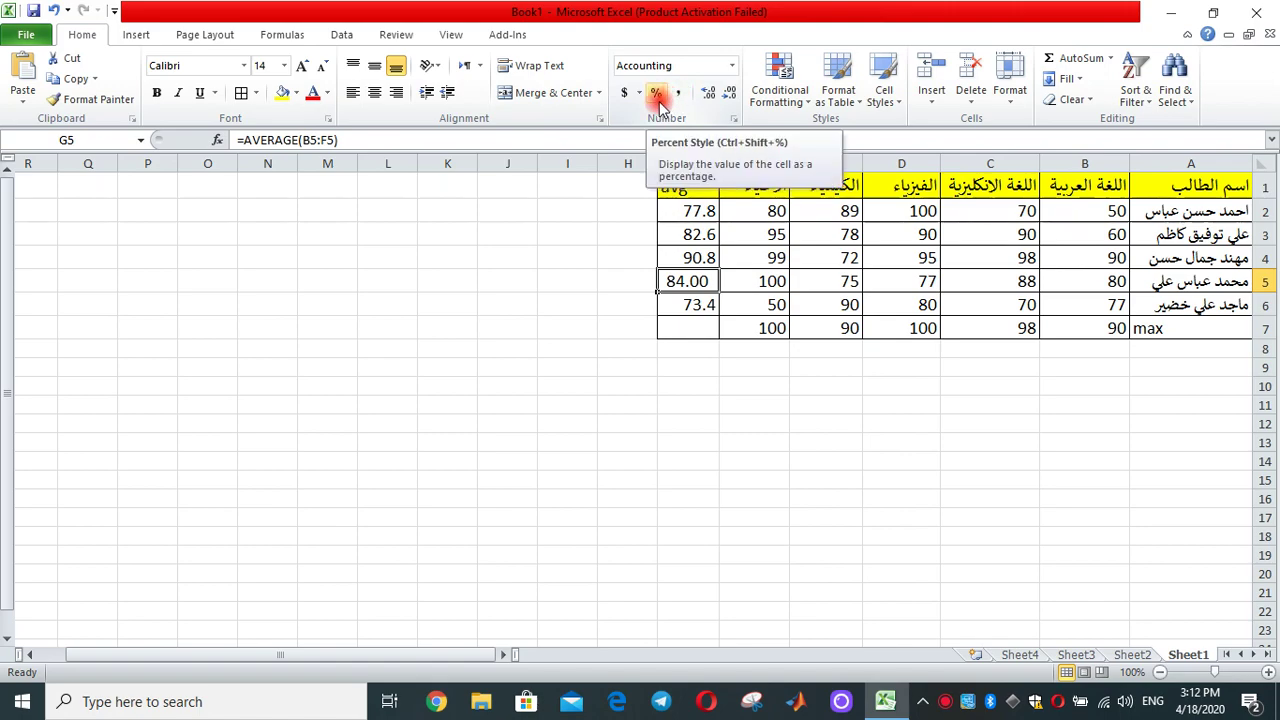
{"action": "left_click", "coordinate": [410, 387]}
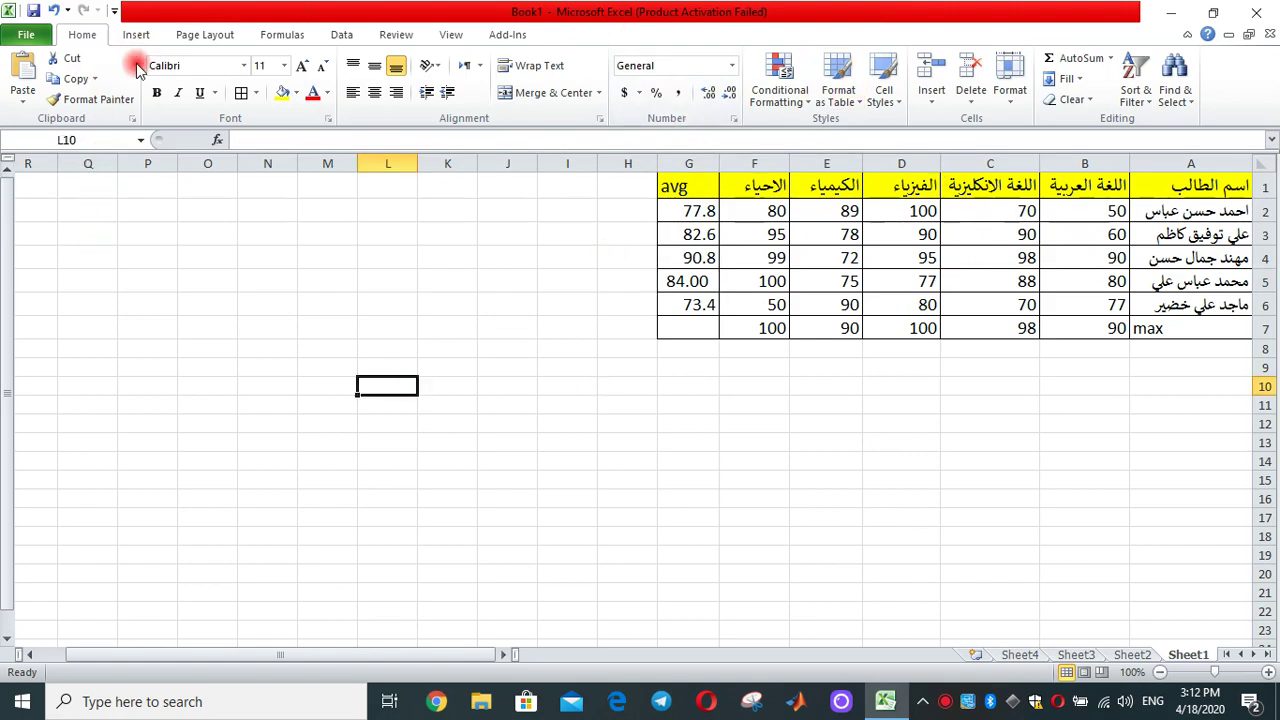
{"action": "left_click", "coordinate": [53, 10]}
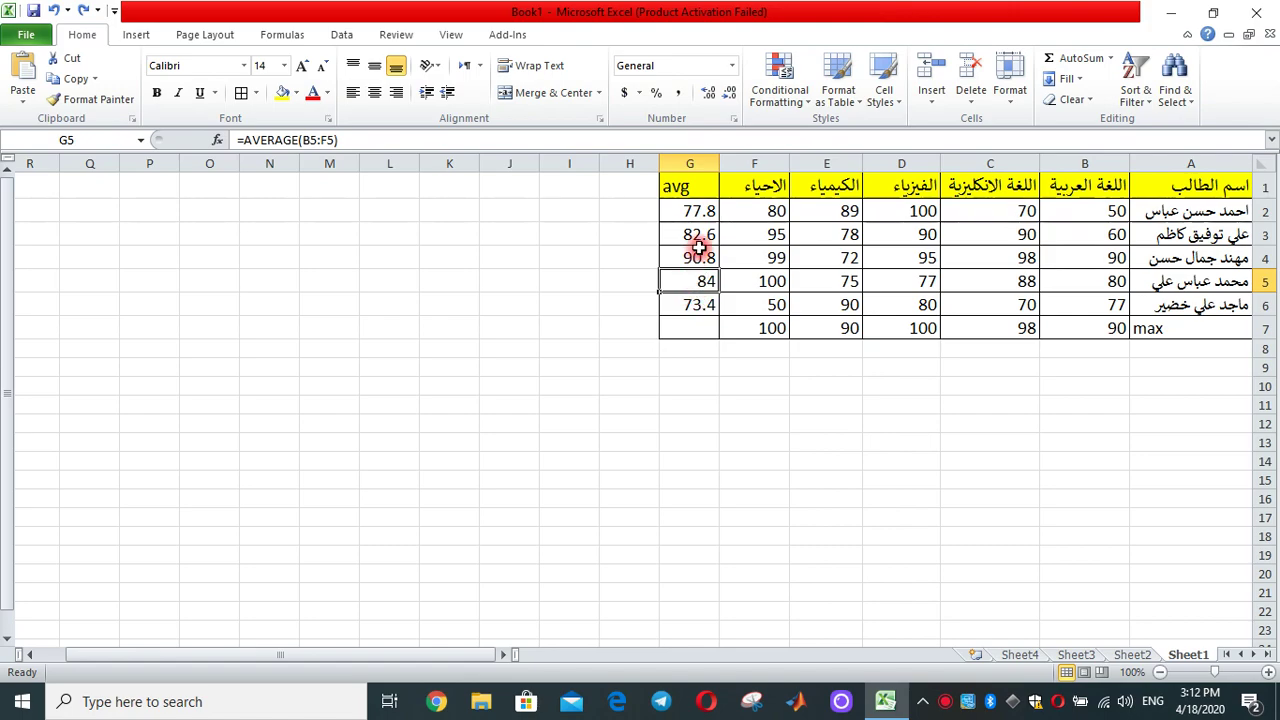
Step: Apply $ English (U.S.) accounting format to G5 so it reads $84.00
{"action": "left_click", "coordinate": [639, 93]}
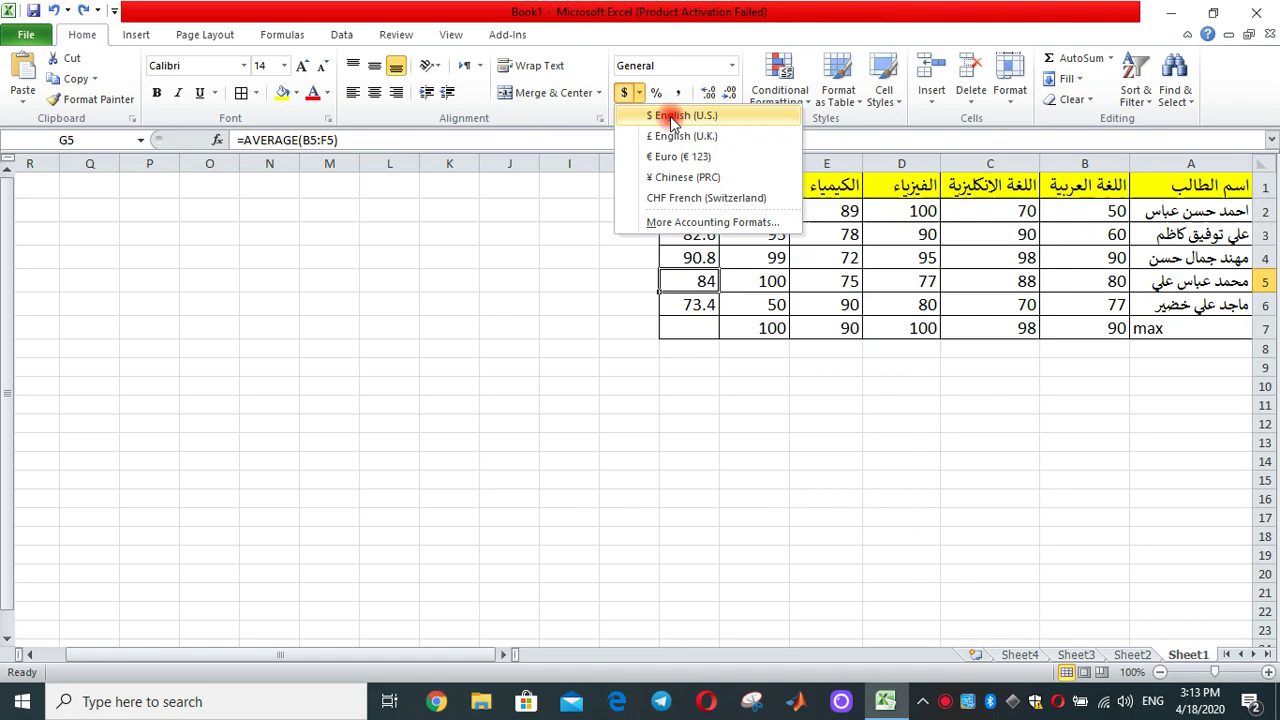
{"action": "left_click", "coordinate": [671, 116]}
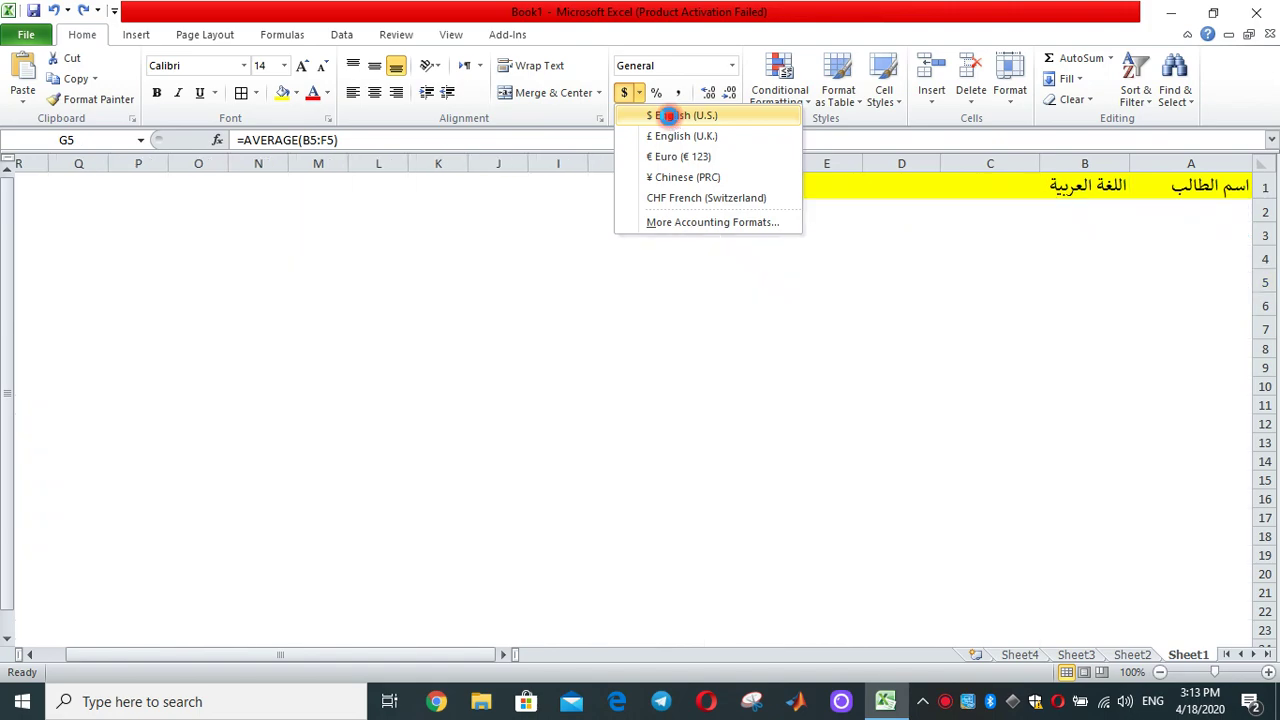
{"action": "left_click", "coordinate": [413, 449]}
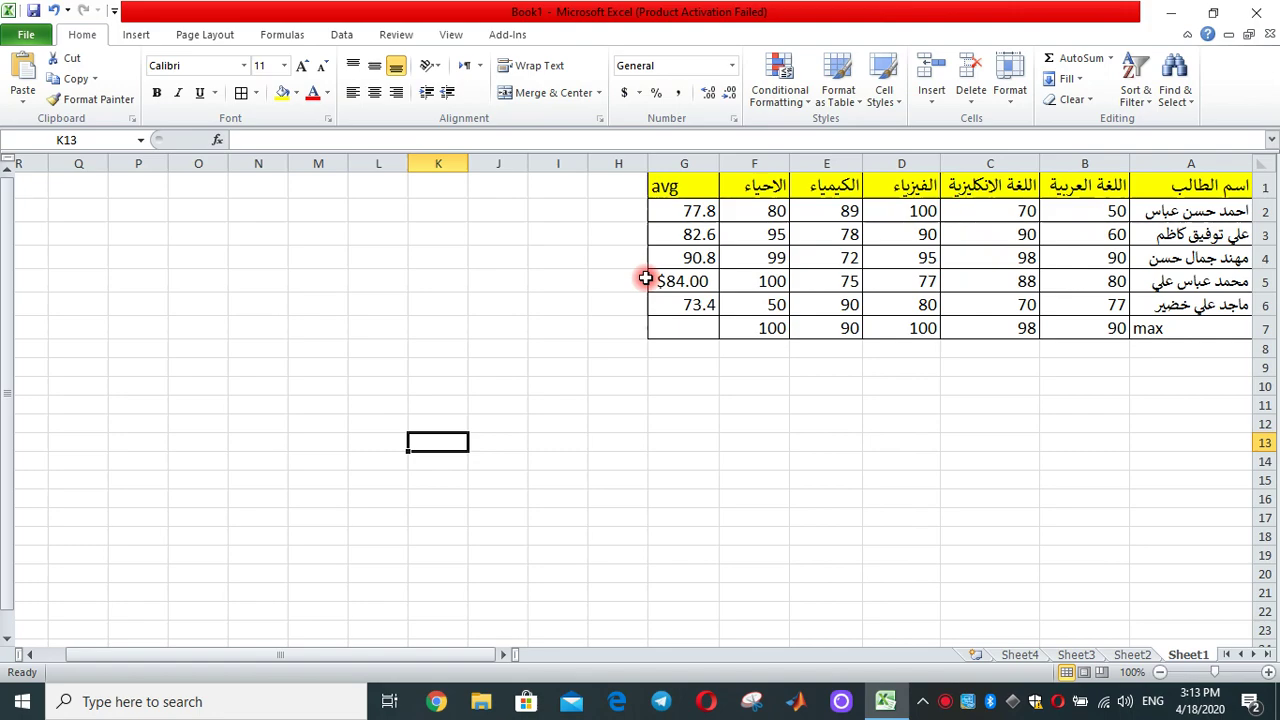
{"action": "left_click", "coordinate": [551, 282]}
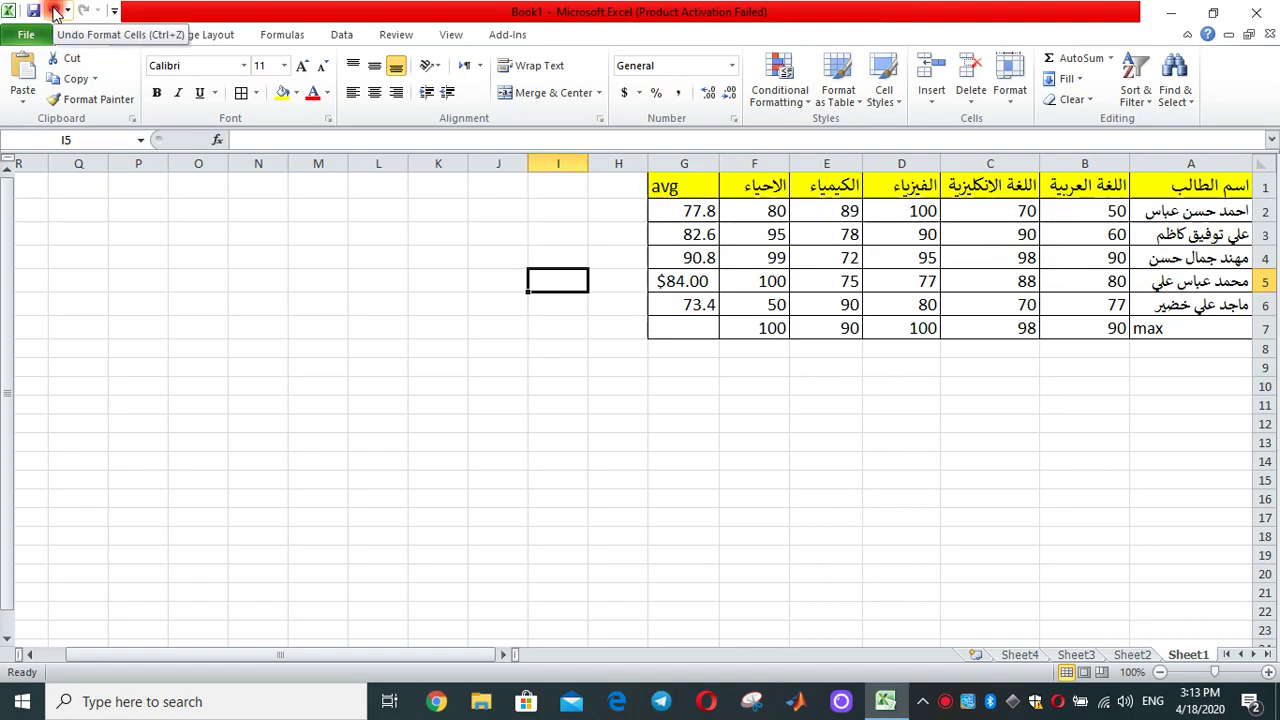
Step: Undo the dollar format so G5 shows a plain 84, then select G6:G7
{"action": "left_click", "coordinate": [55, 12]}
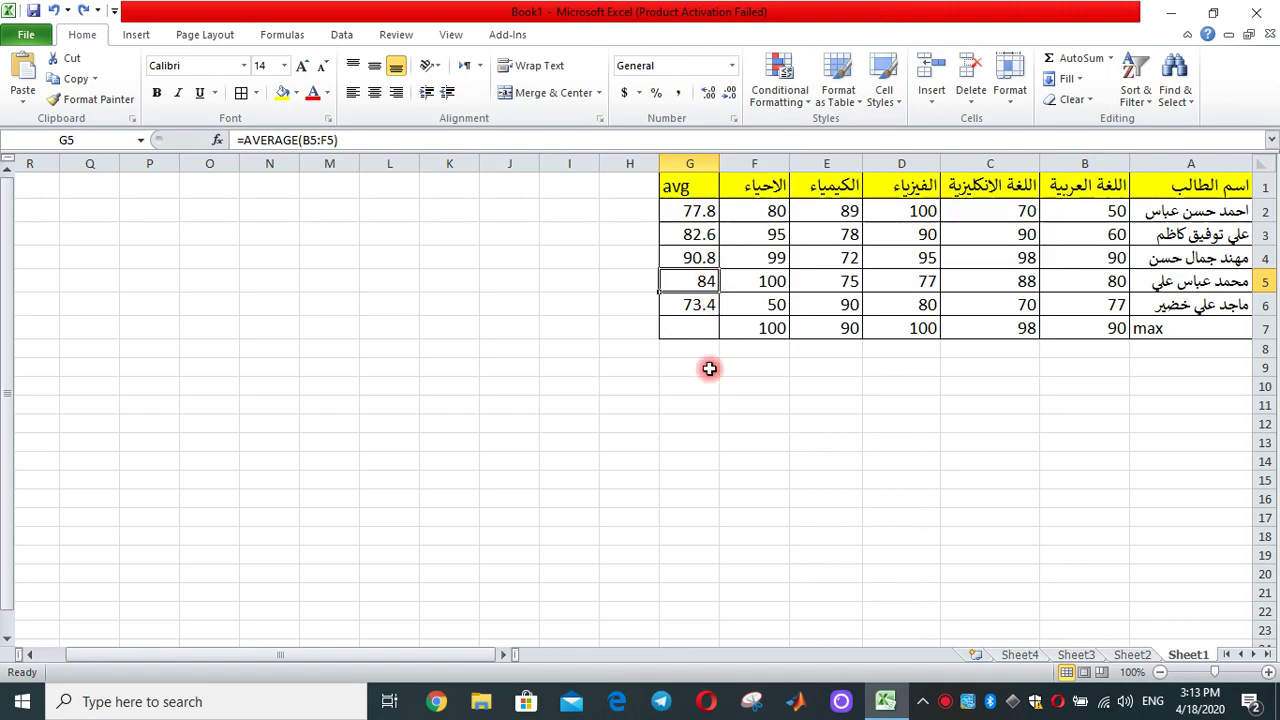
{"action": "left_click", "coordinate": [700, 305]}
{"action": "left_click", "coordinate": [703, 324]}
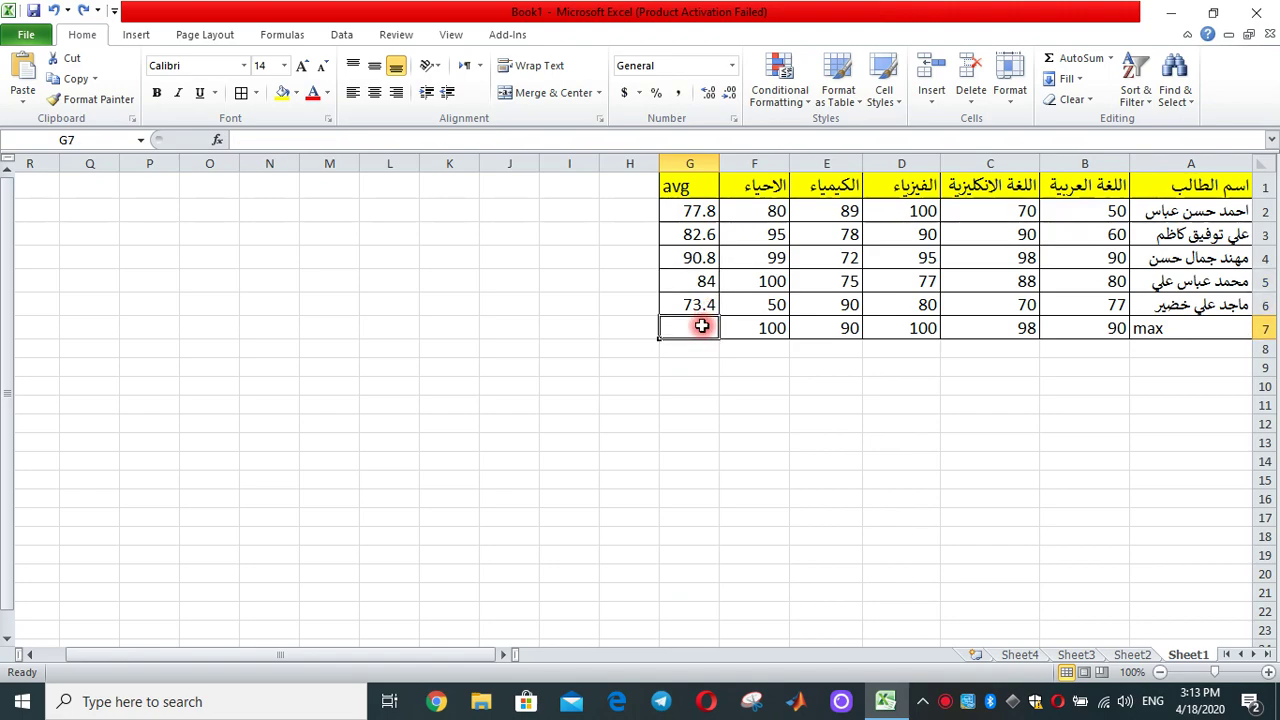
{"action": "left_click", "coordinate": [627, 325]}
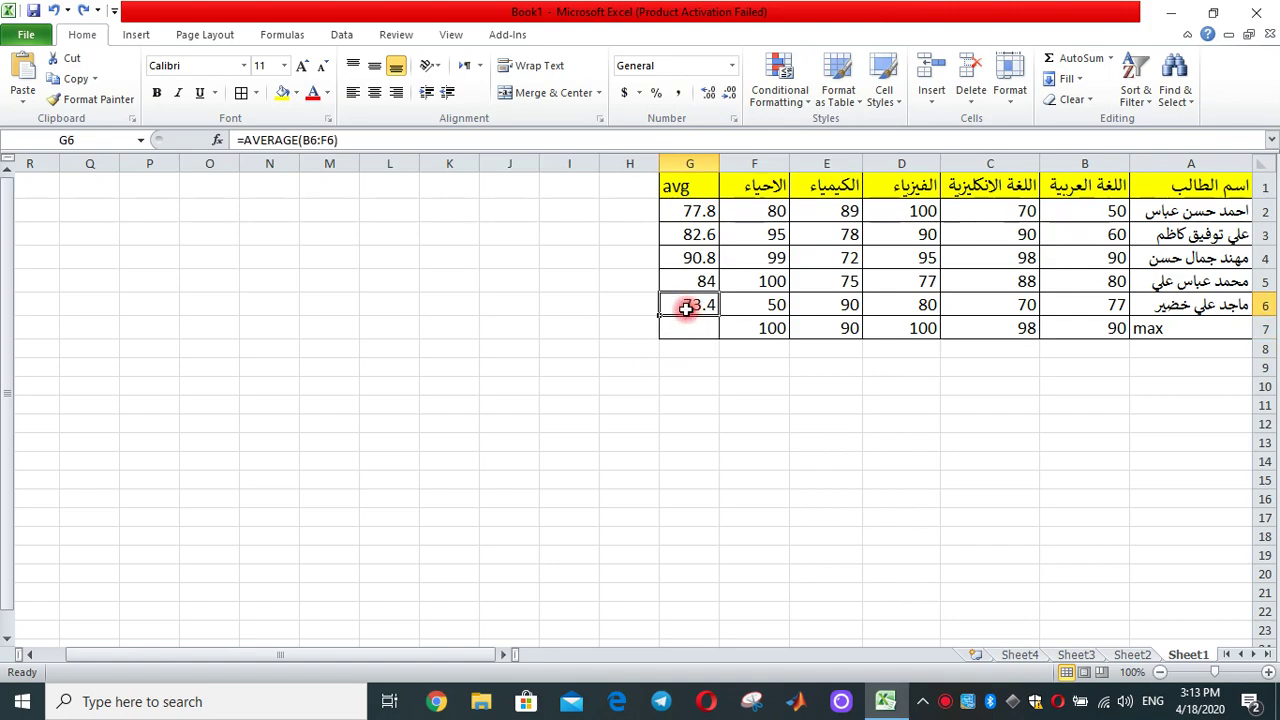
{"action": "left_click_drag", "start_coordinate": [688, 301], "coordinate": [685, 327]}
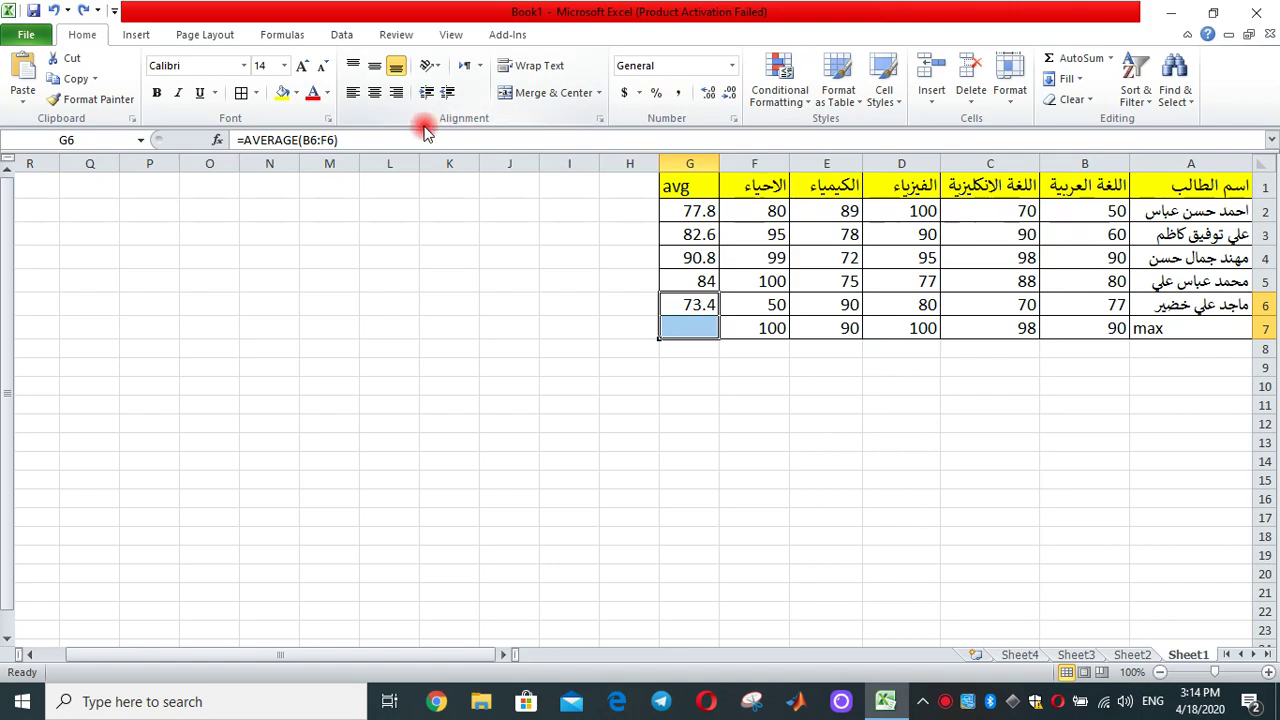
{"action": "left_click", "coordinate": [545, 100]}
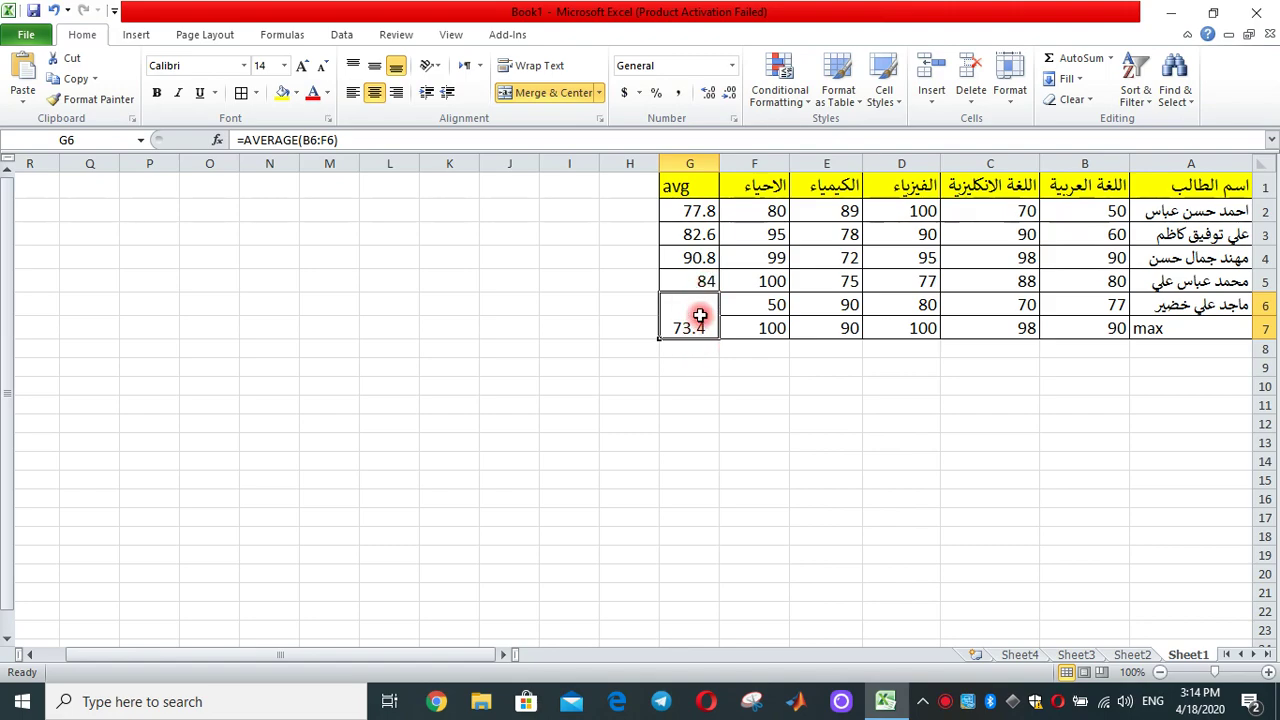
{"action": "left_click", "coordinate": [543, 535]}
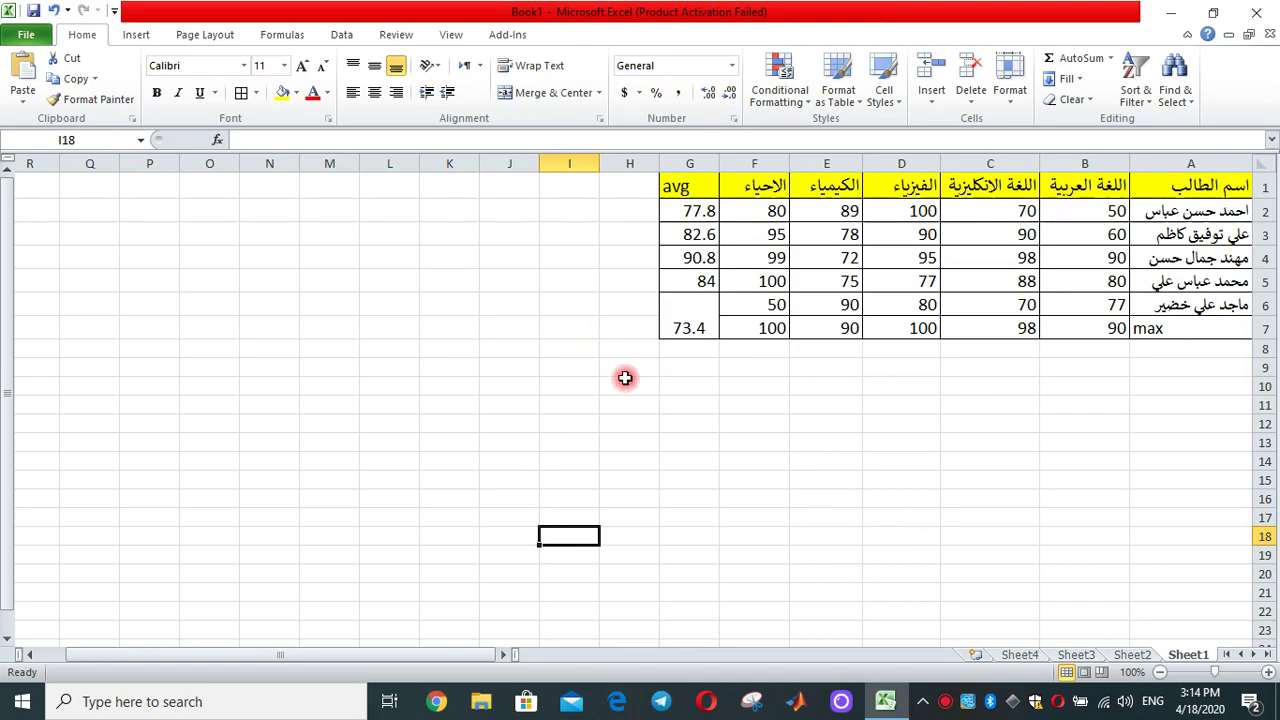
{"action": "left_click", "coordinate": [686, 326]}
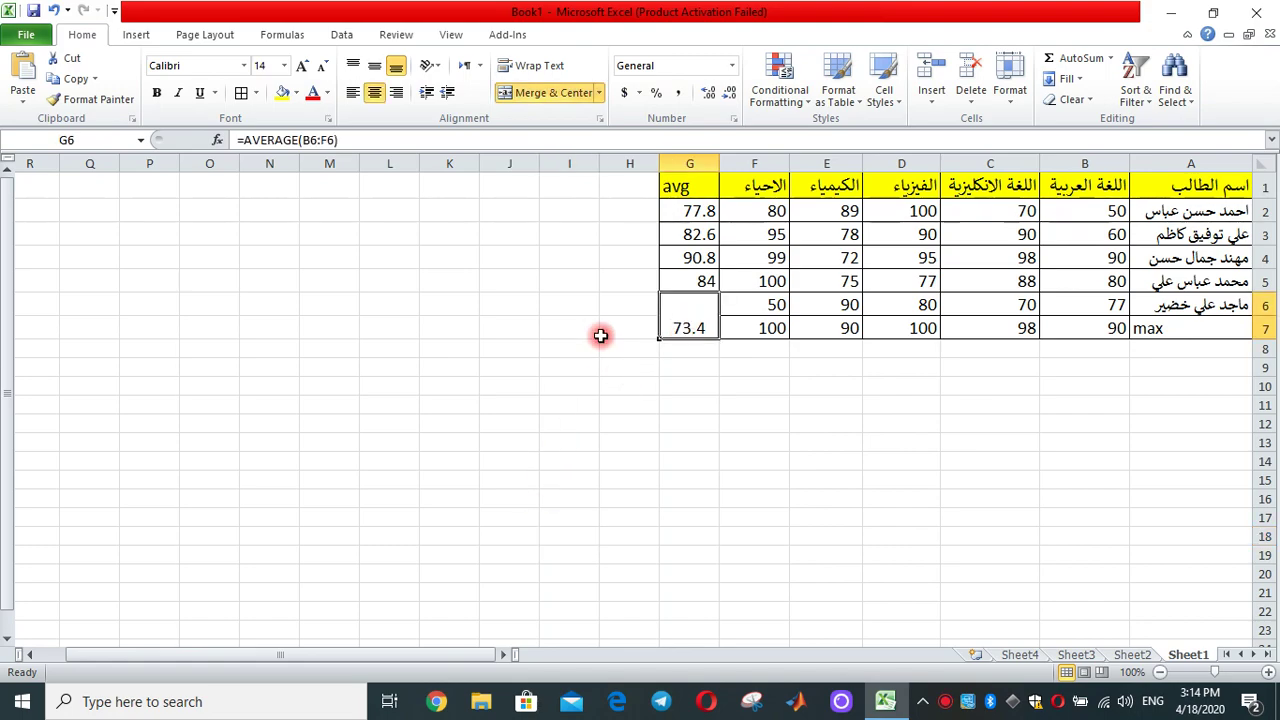
{"action": "left_click", "coordinate": [56, 11]}
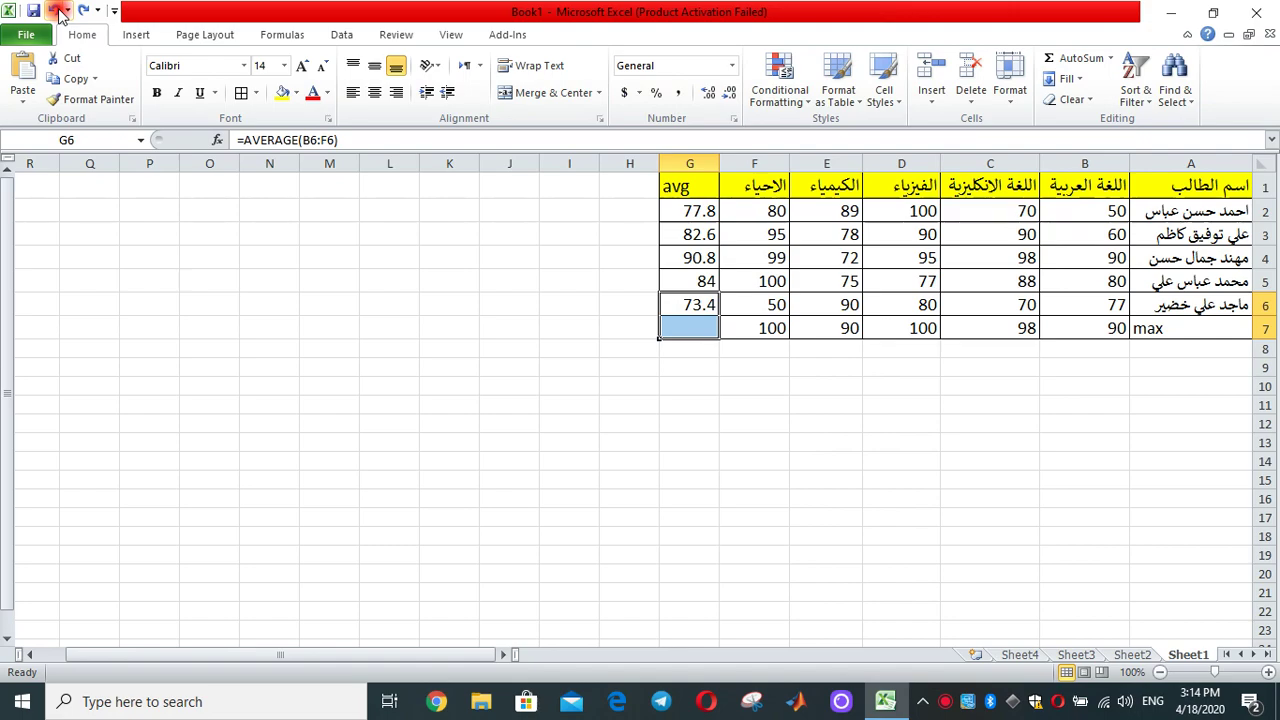
{"action": "left_click", "coordinate": [552, 298]}
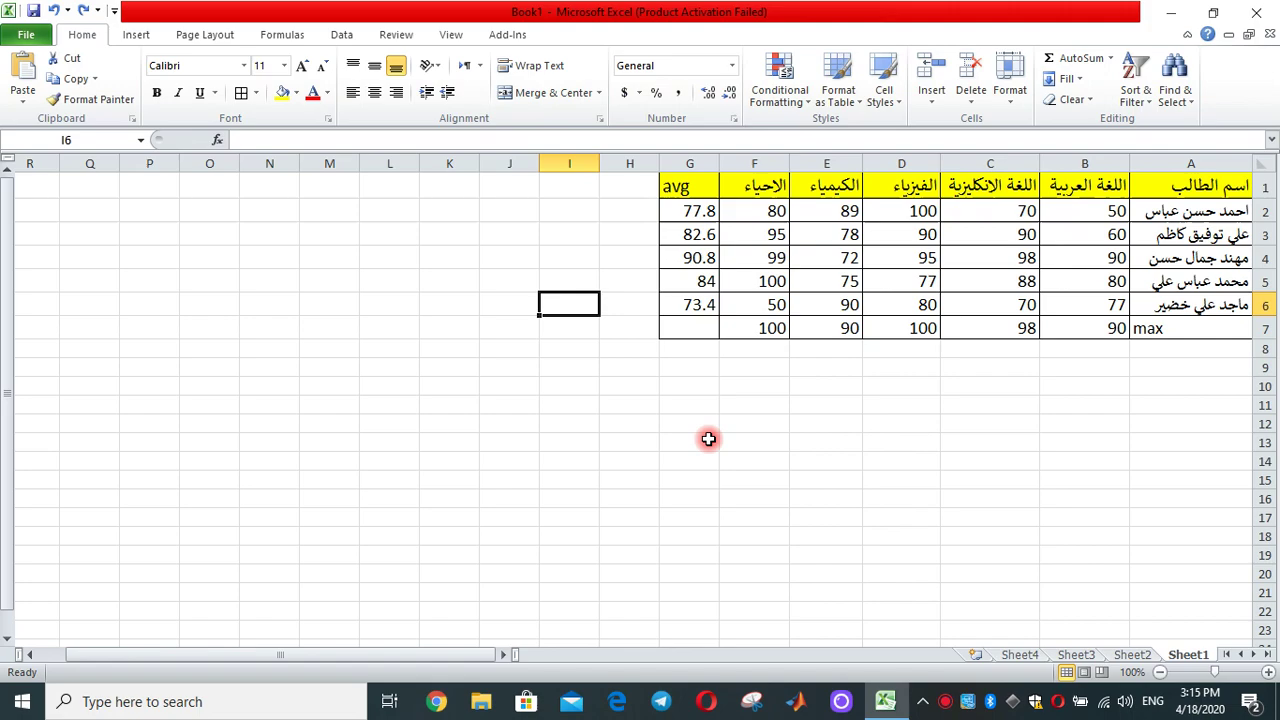
Step: Select the whole grades table A1:G7 on the Insert ribbon
{"action": "left_click", "coordinate": [142, 34]}
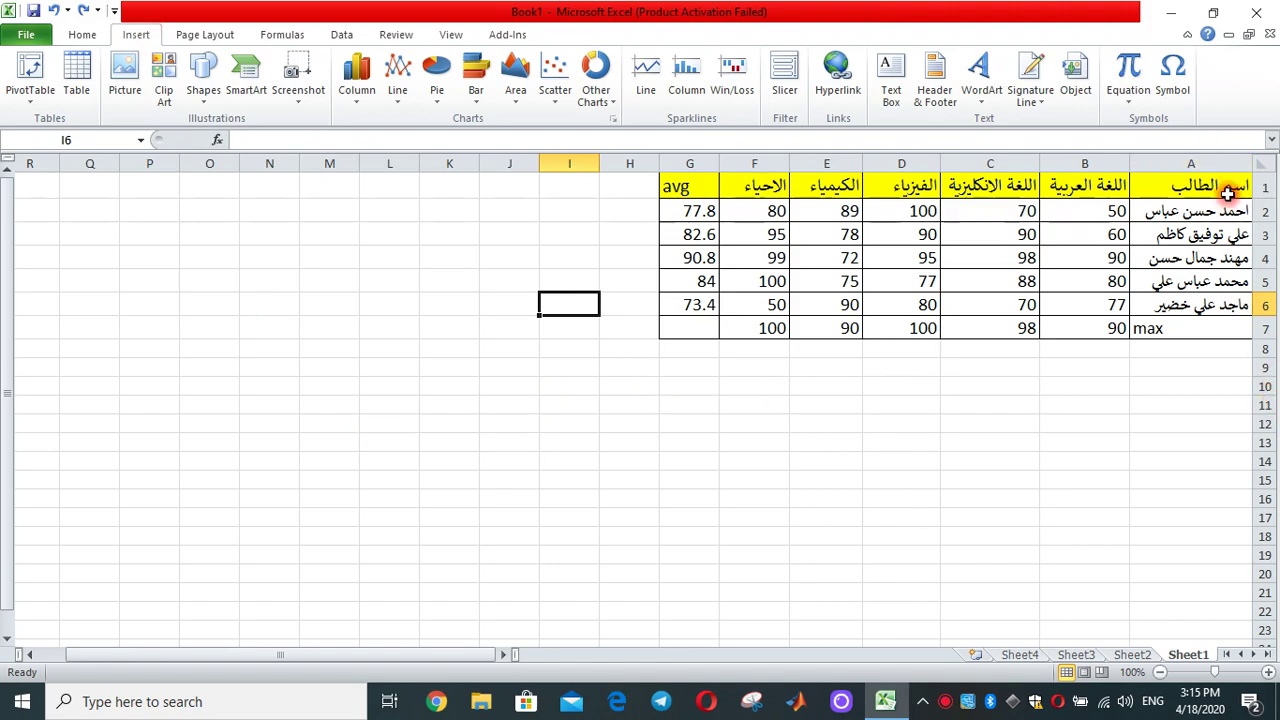
{"action": "left_click_drag", "start_coordinate": [1229, 185], "coordinate": [696, 328]}
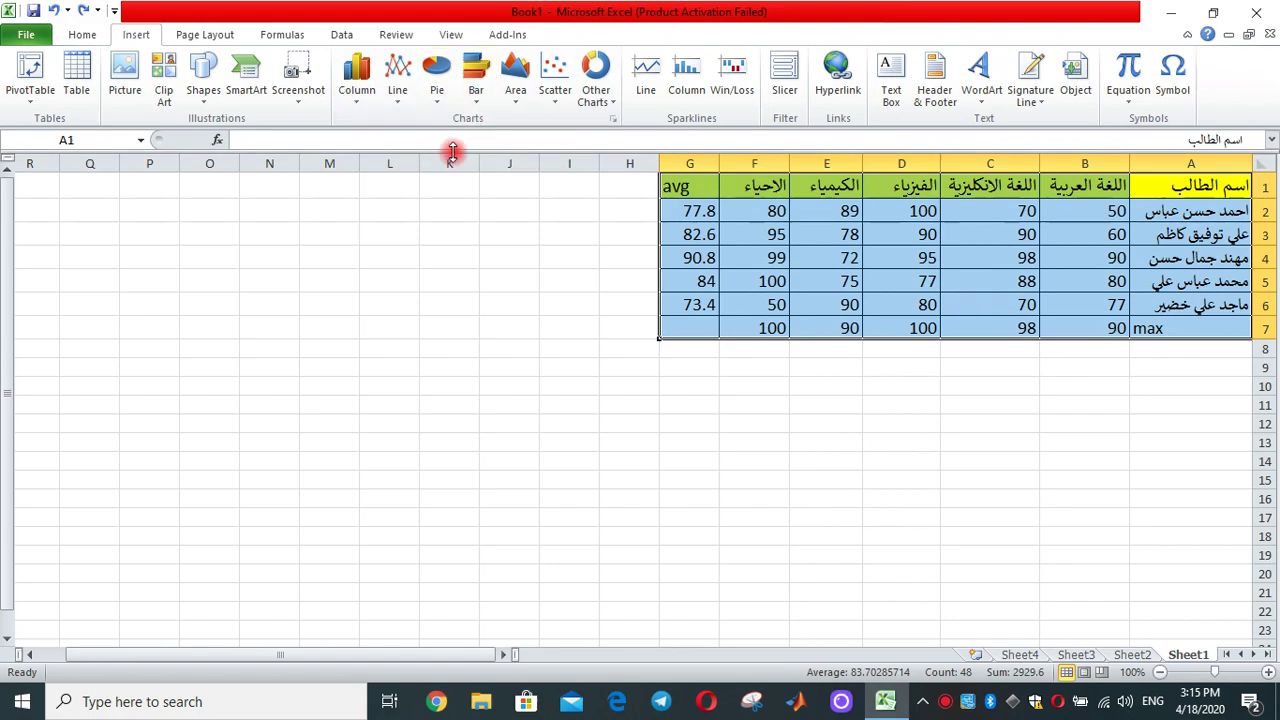
Step: Insert a clustered column chart of the grades and shift its plot area slightly right
{"action": "left_click", "coordinate": [353, 101]}
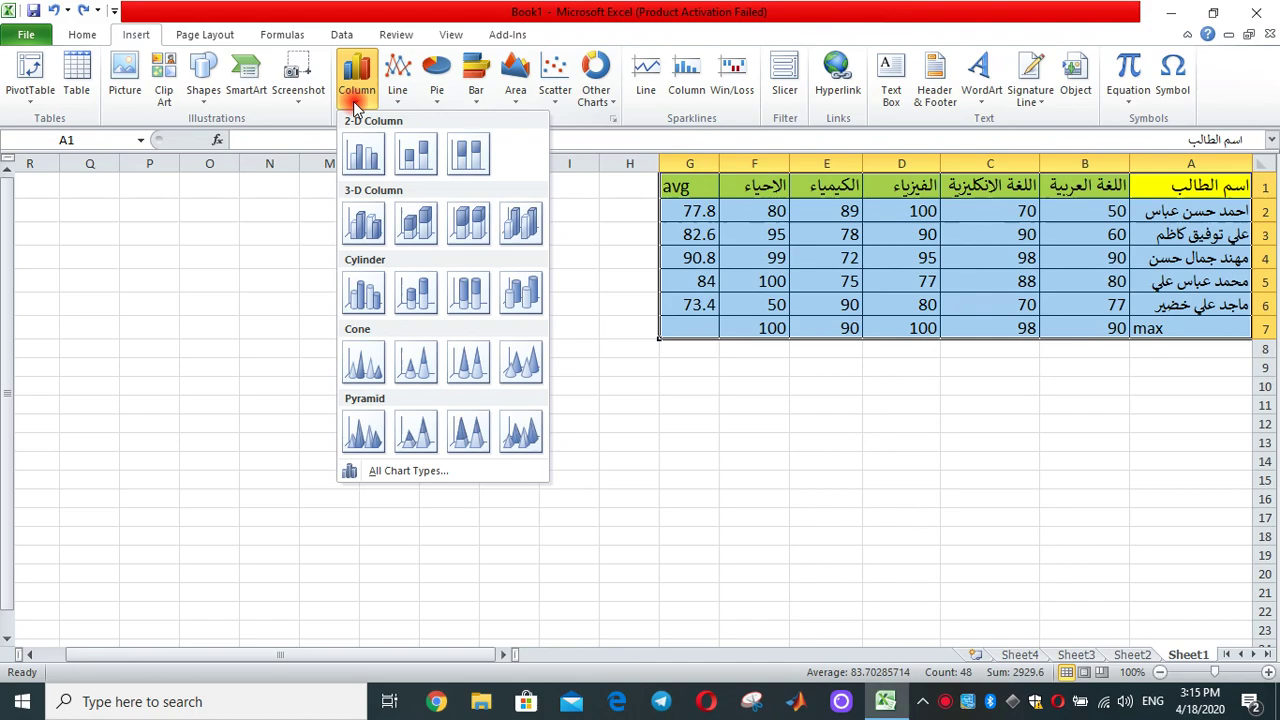
{"action": "left_click", "coordinate": [362, 163]}
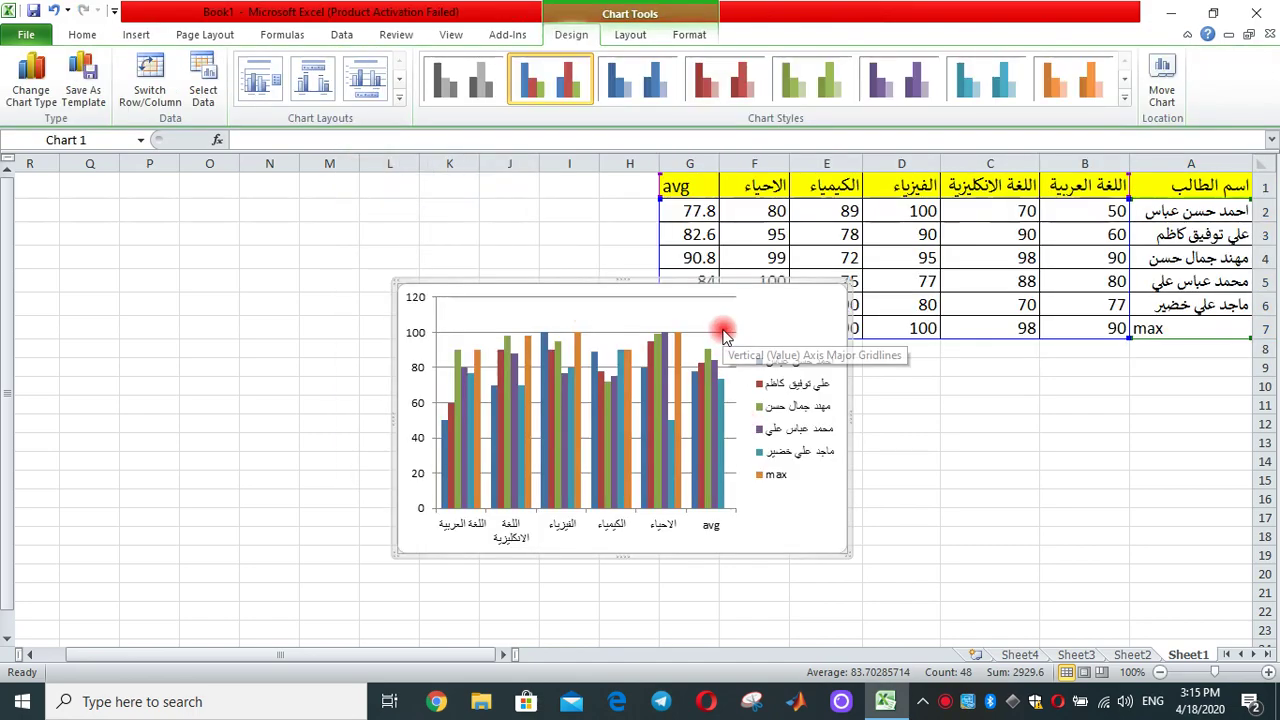
{"action": "left_click", "coordinate": [707, 345]}
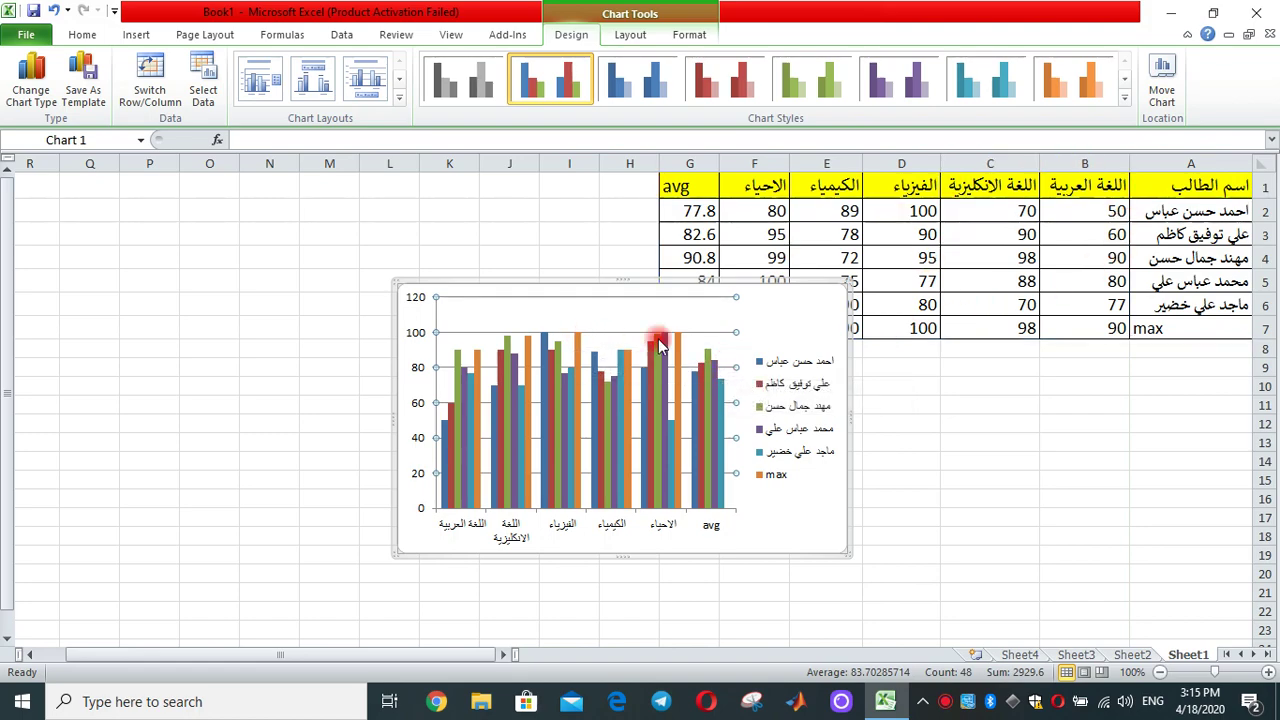
{"action": "left_click", "coordinate": [445, 312]}
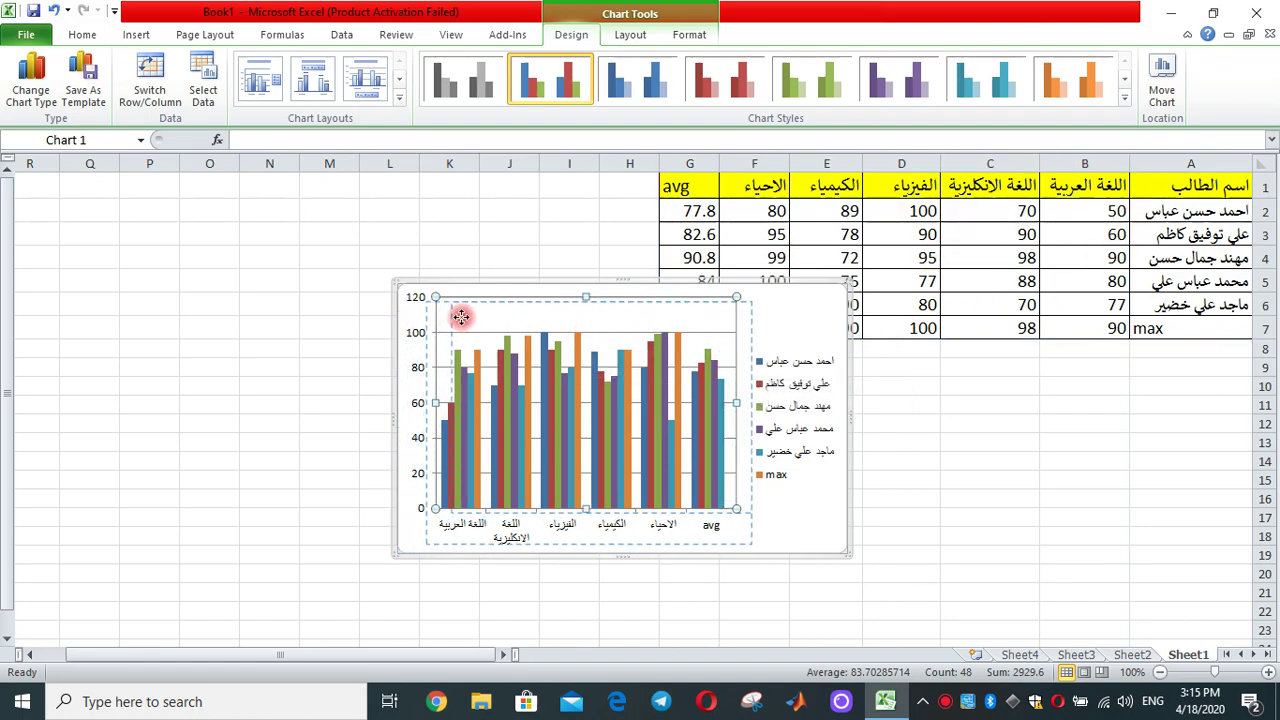
{"action": "left_click_drag", "start_coordinate": [445, 312], "coordinate": [497, 311]}
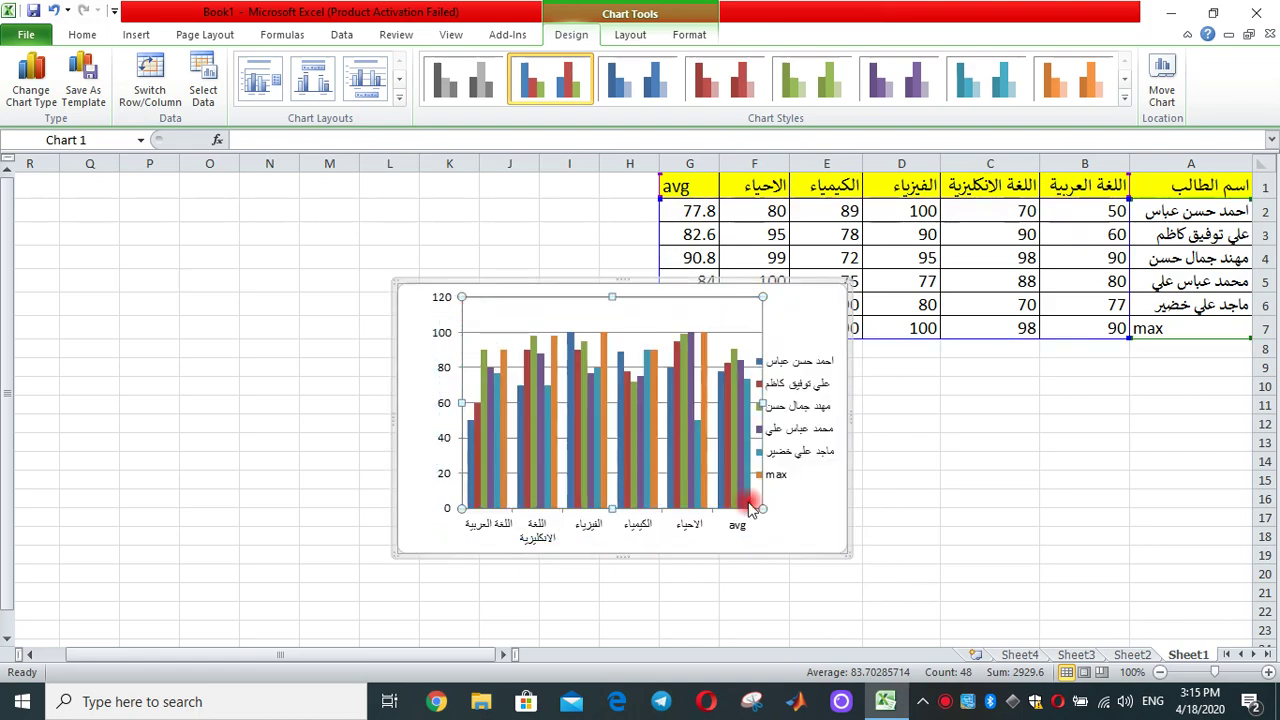
Step: Drag the whole chart left beside the grades table, then deselect it
{"action": "left_click", "coordinate": [800, 536]}
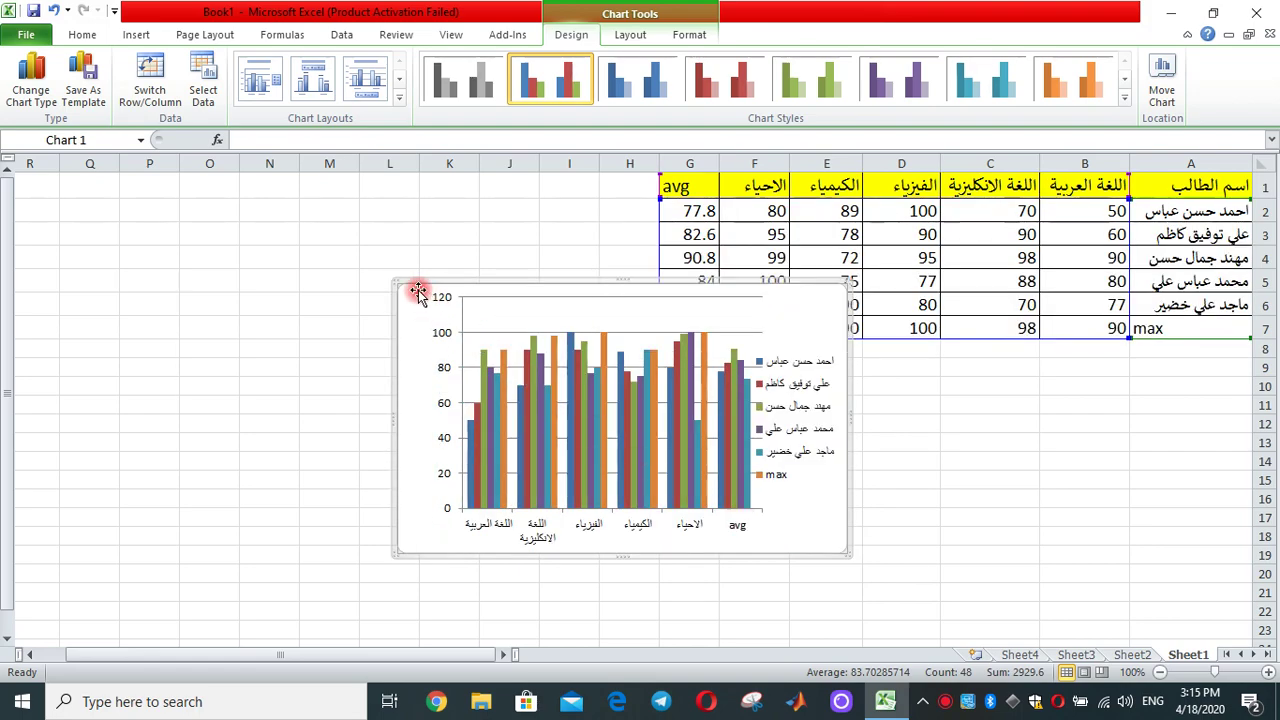
{"action": "left_click_drag", "start_coordinate": [415, 301], "coordinate": [146, 245]}
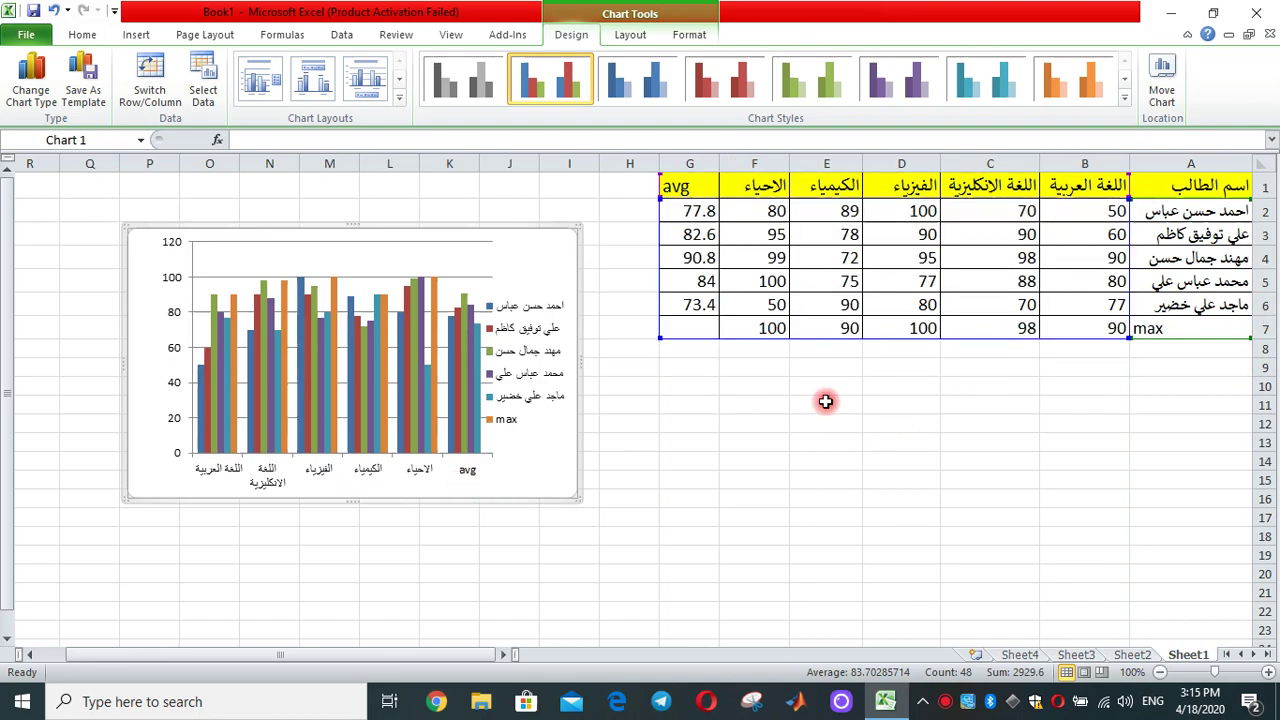
{"action": "left_click", "coordinate": [423, 265]}
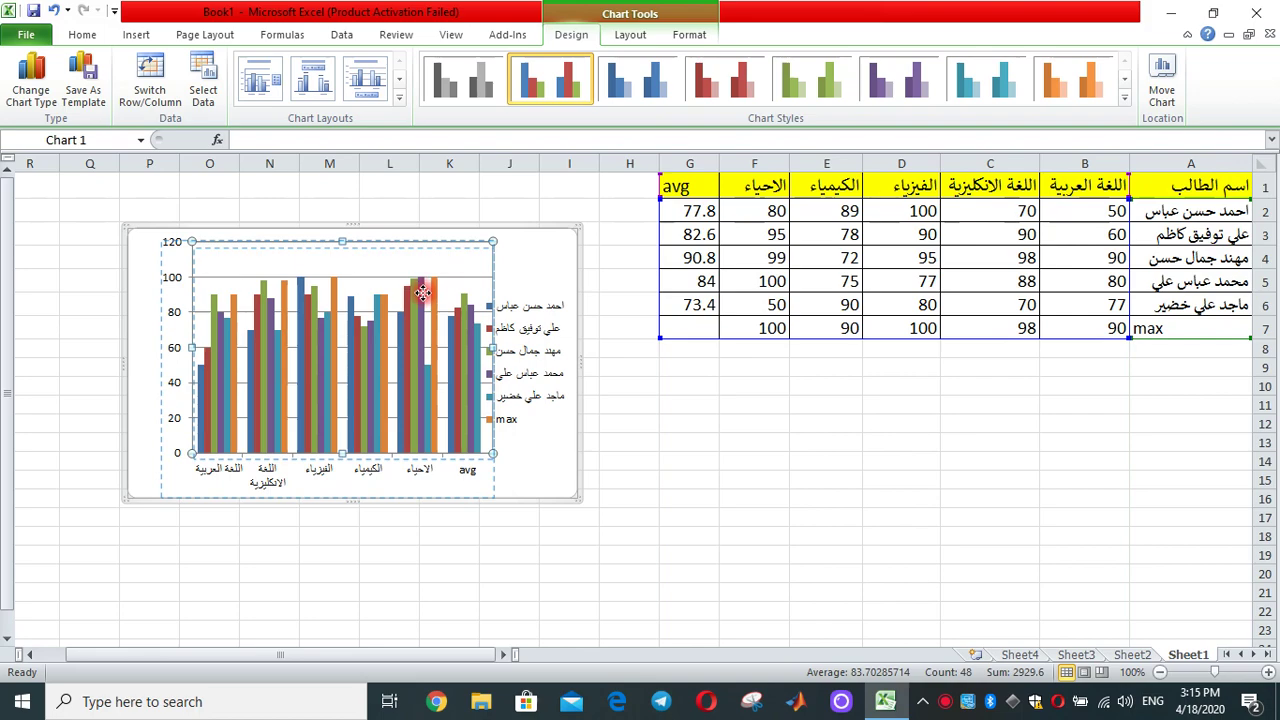
{"action": "left_click", "coordinate": [675, 402]}
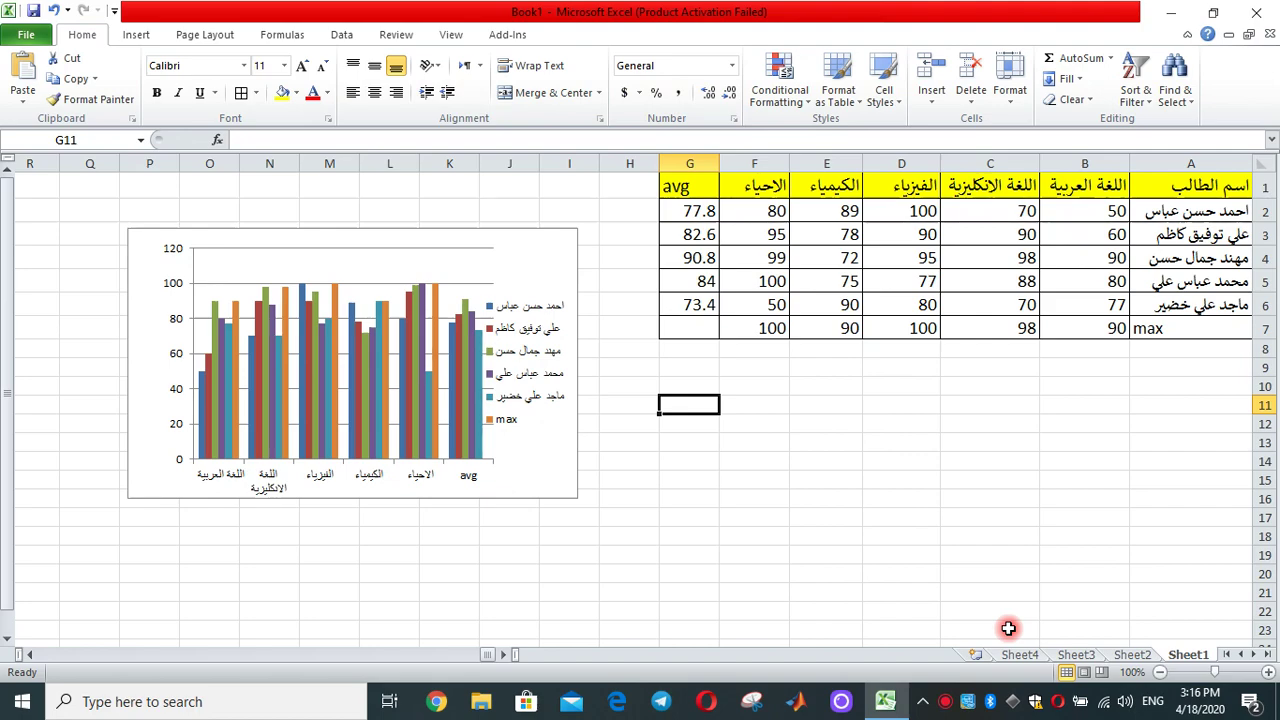
Step: Switch to Sheet2 and make it run right-to-left
{"action": "left_click", "coordinate": [1130, 655]}
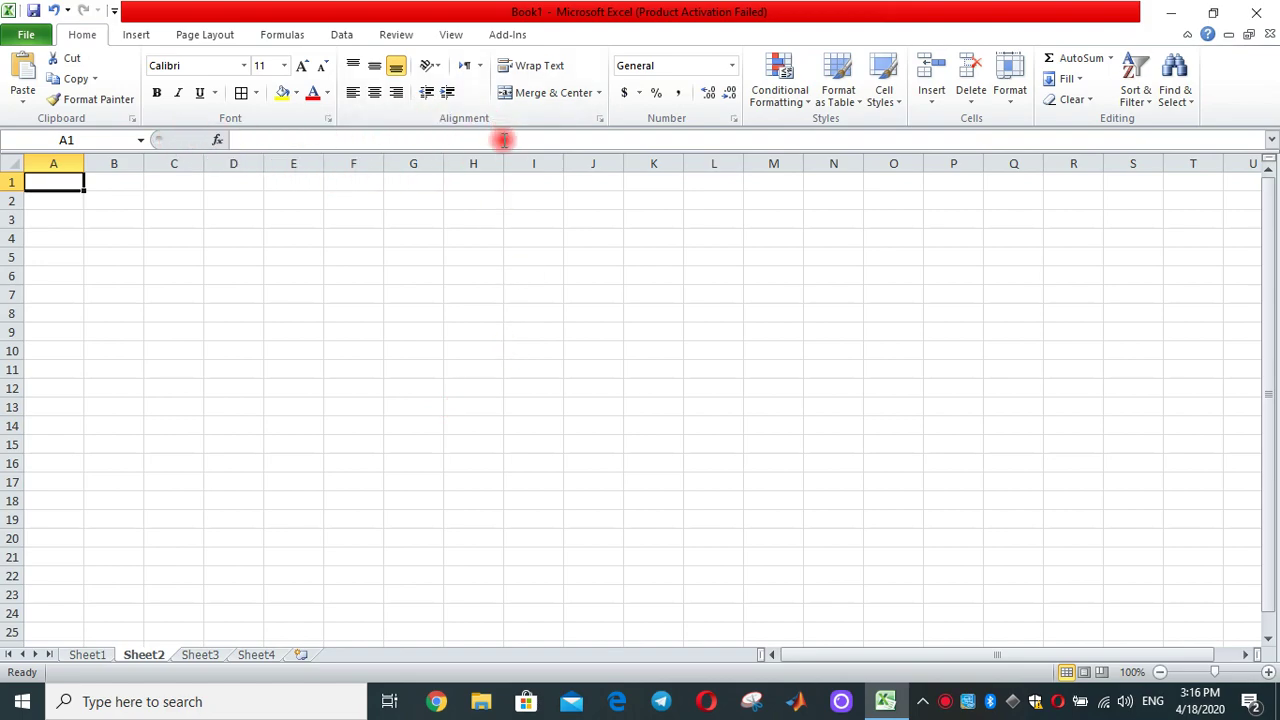
{"action": "left_click", "coordinate": [200, 34]}
{"action": "left_click", "coordinate": [630, 80]}
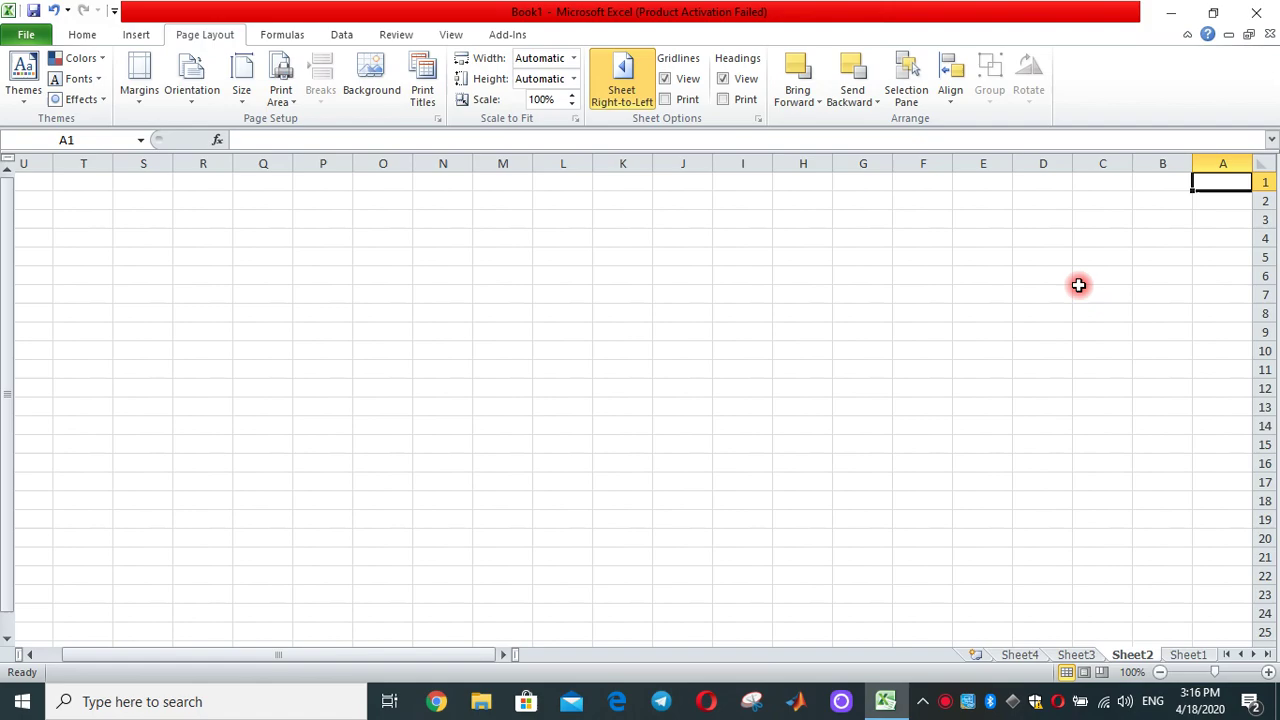
Step: Enter the numbers 1 through 8 down cells A1:A8
{"action": "type", "text": "1"}
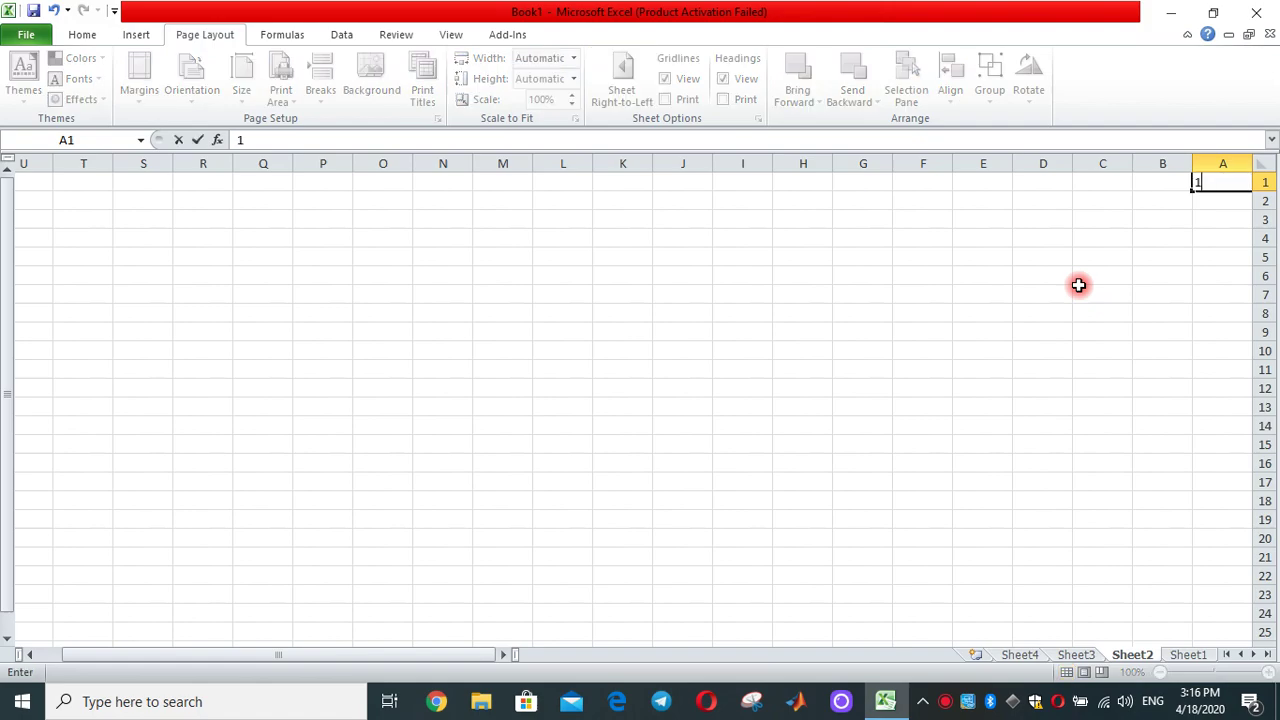
{"action": "key", "text": "Return"}
{"action": "type", "text": "2"}
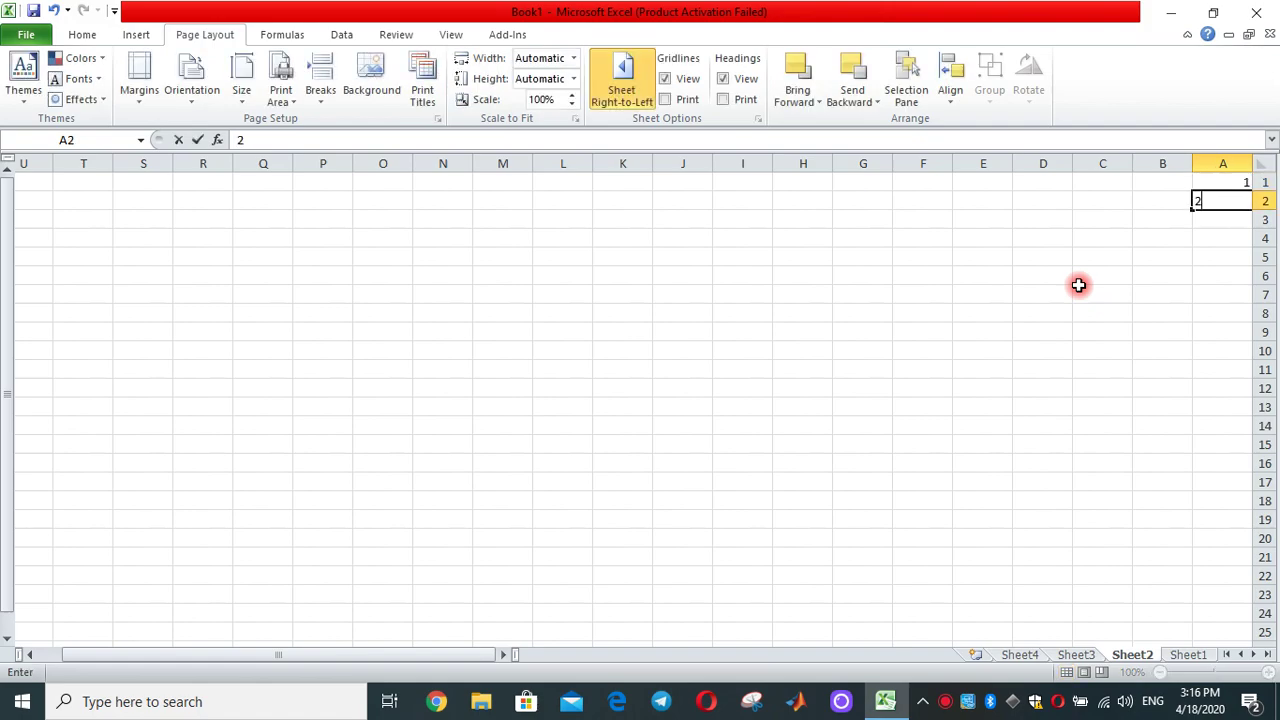
{"action": "key", "text": "Return"}
{"action": "type", "text": "3"}
{"action": "key", "text": "Return"}
{"action": "type", "text": "4"}
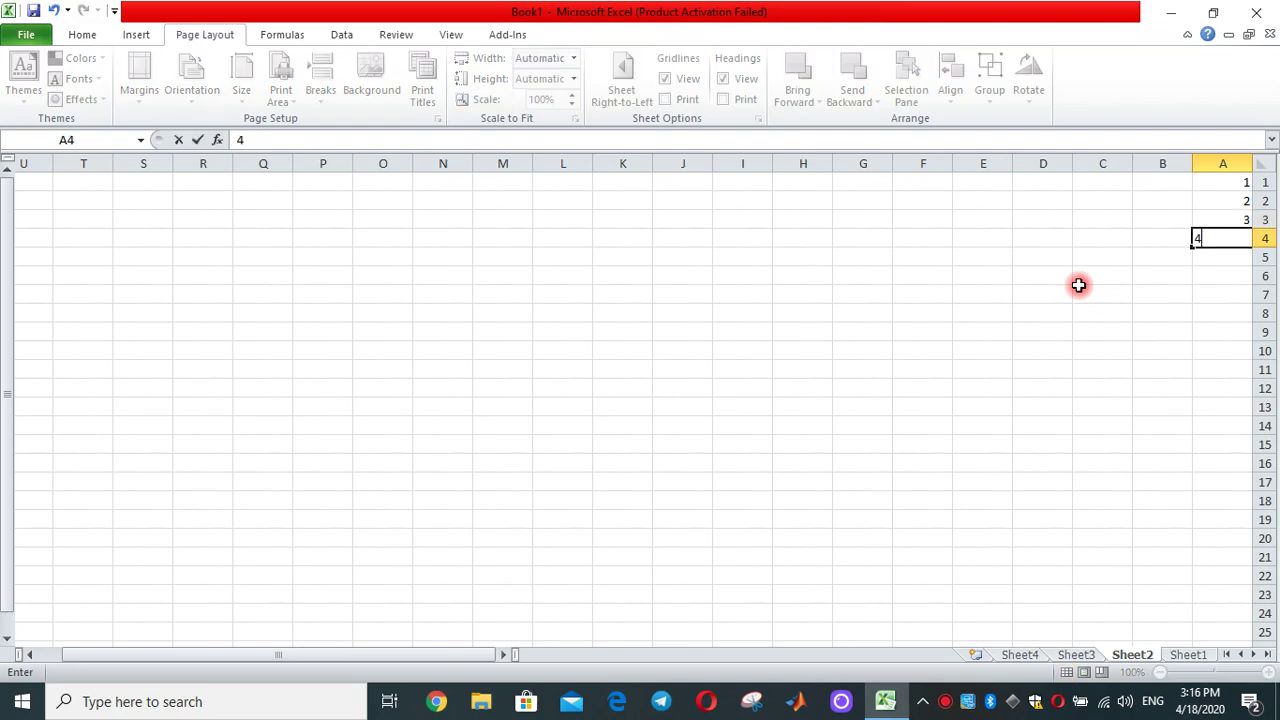
{"action": "key", "text": "Return"}
{"action": "type", "text": "5"}
{"action": "key", "text": "Return"}
{"action": "type", "text": "6"}
{"action": "key", "text": "Return"}
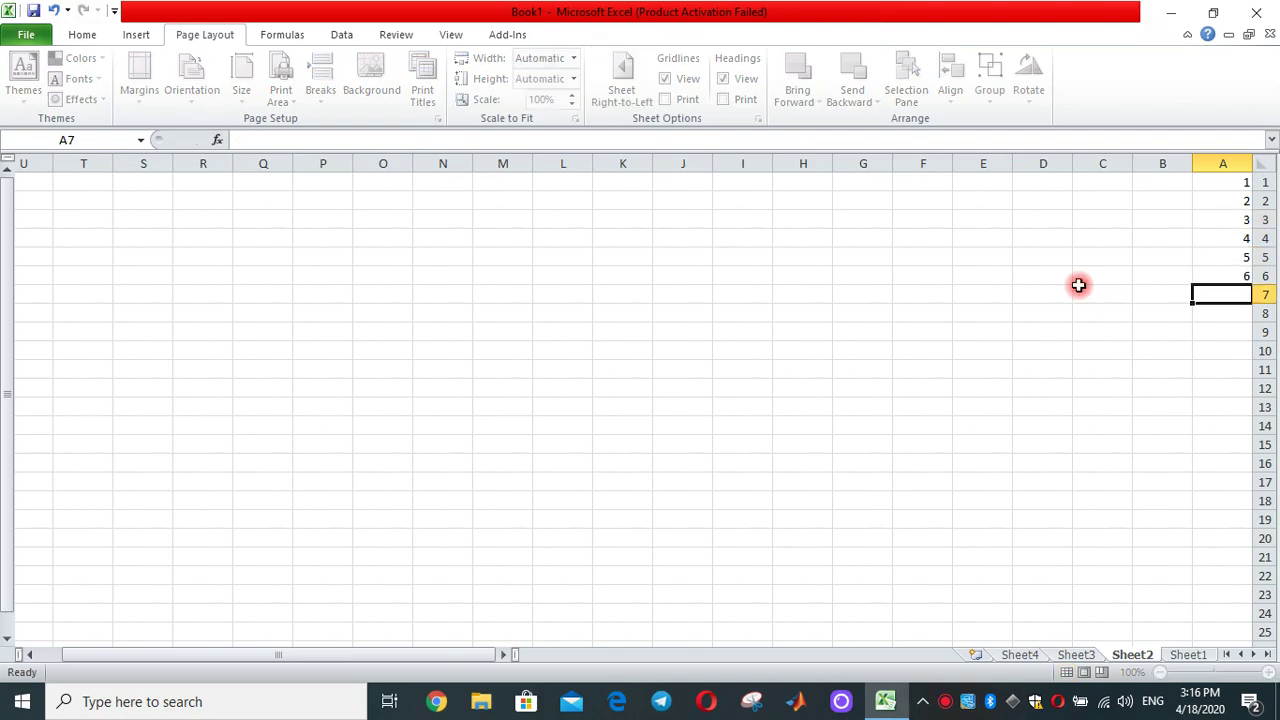
{"action": "type", "text": "7"}
{"action": "key", "text": "Return"}
{"action": "type", "text": "8"}
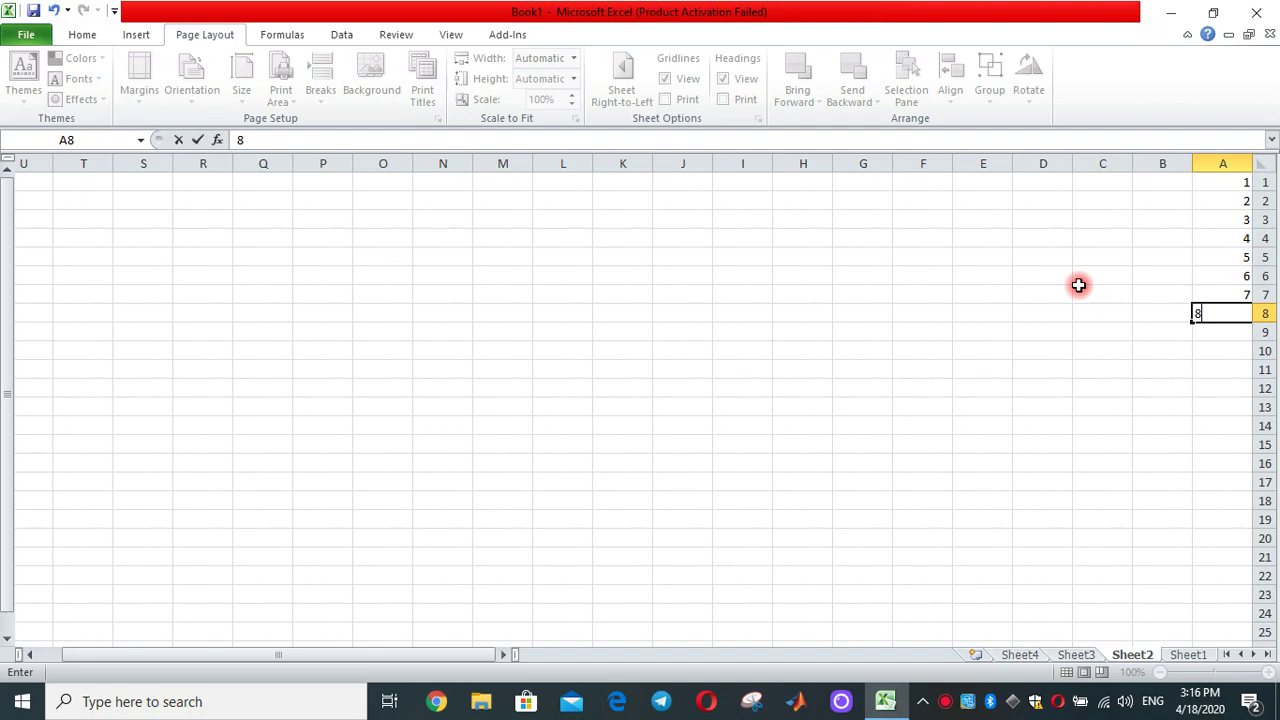
{"action": "key", "text": "Return"}
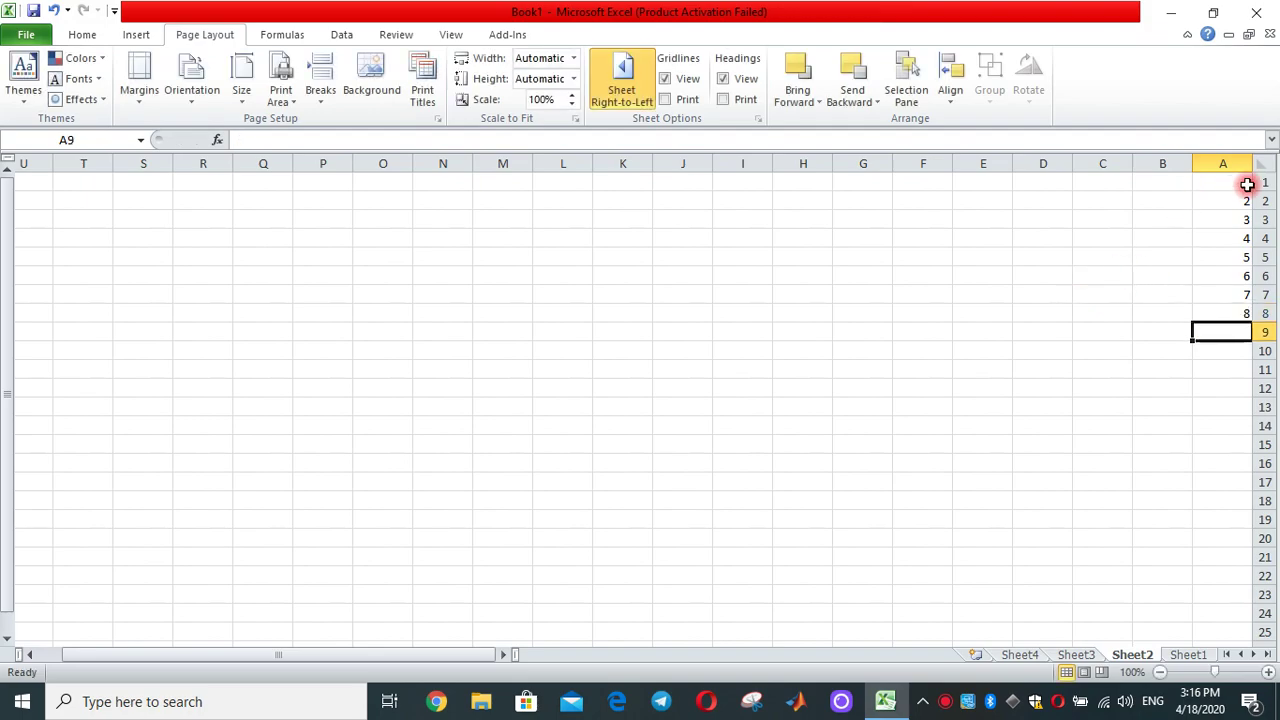
Step: Set the numbers in A1:A8 to font size 16
{"action": "left_click_drag", "start_coordinate": [1232, 183], "coordinate": [1254, 310]}
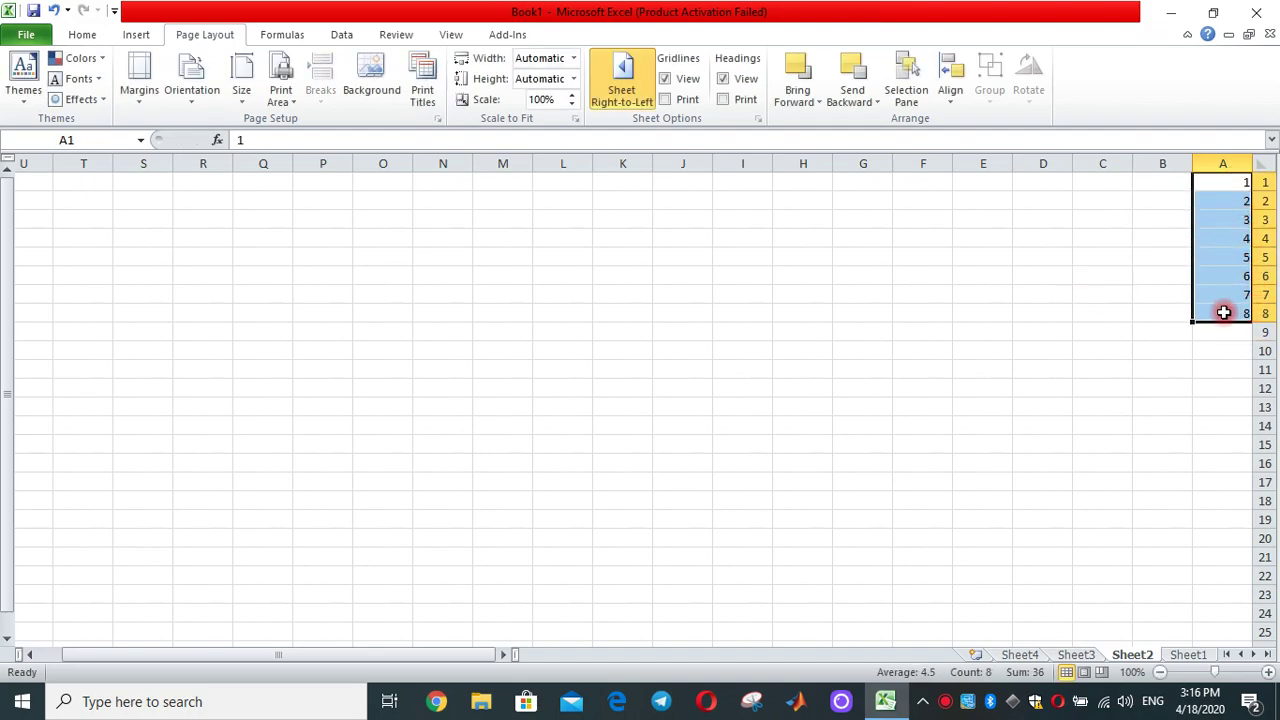
{"action": "left_click", "coordinate": [96, 40]}
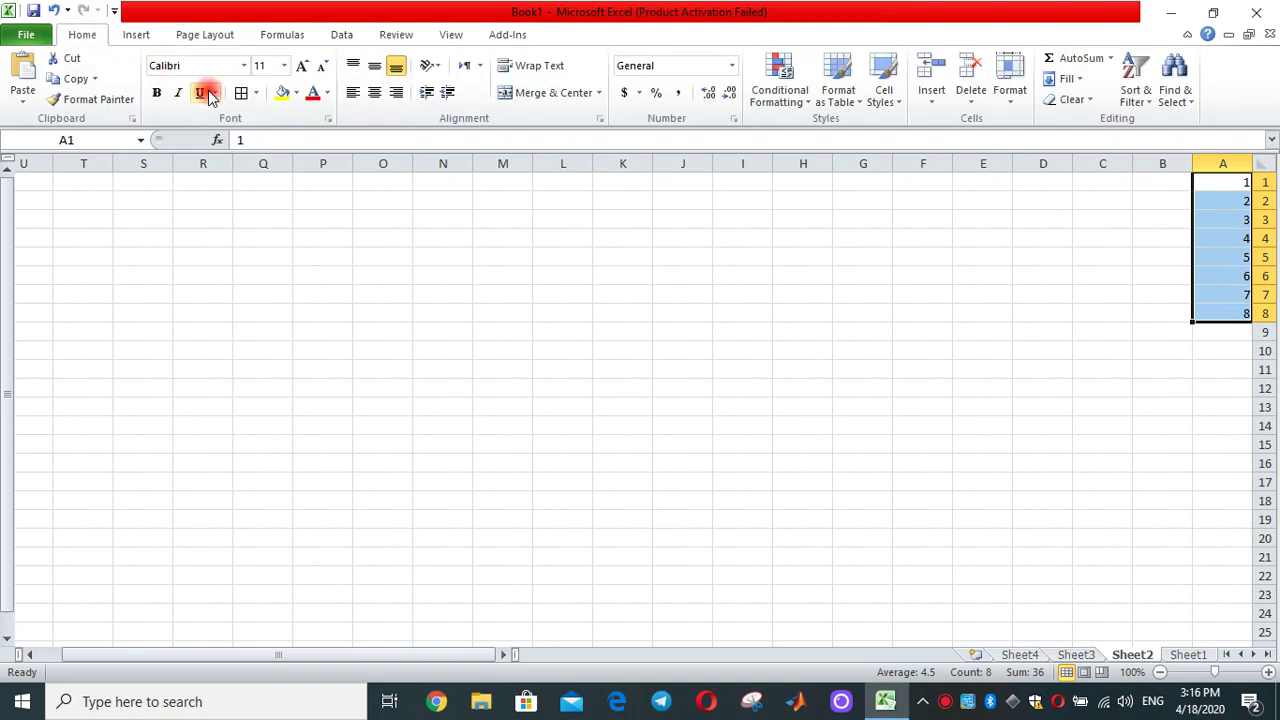
{"action": "left_click", "coordinate": [284, 65]}
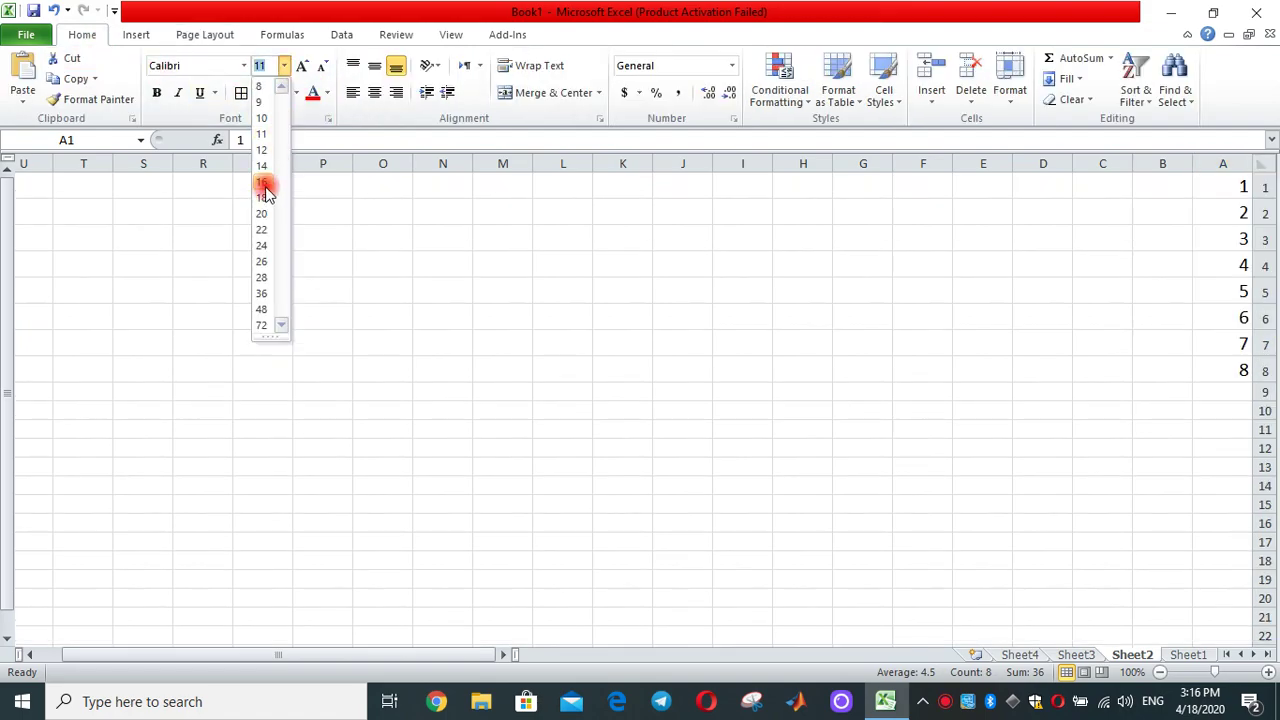
{"action": "left_click", "coordinate": [263, 184]}
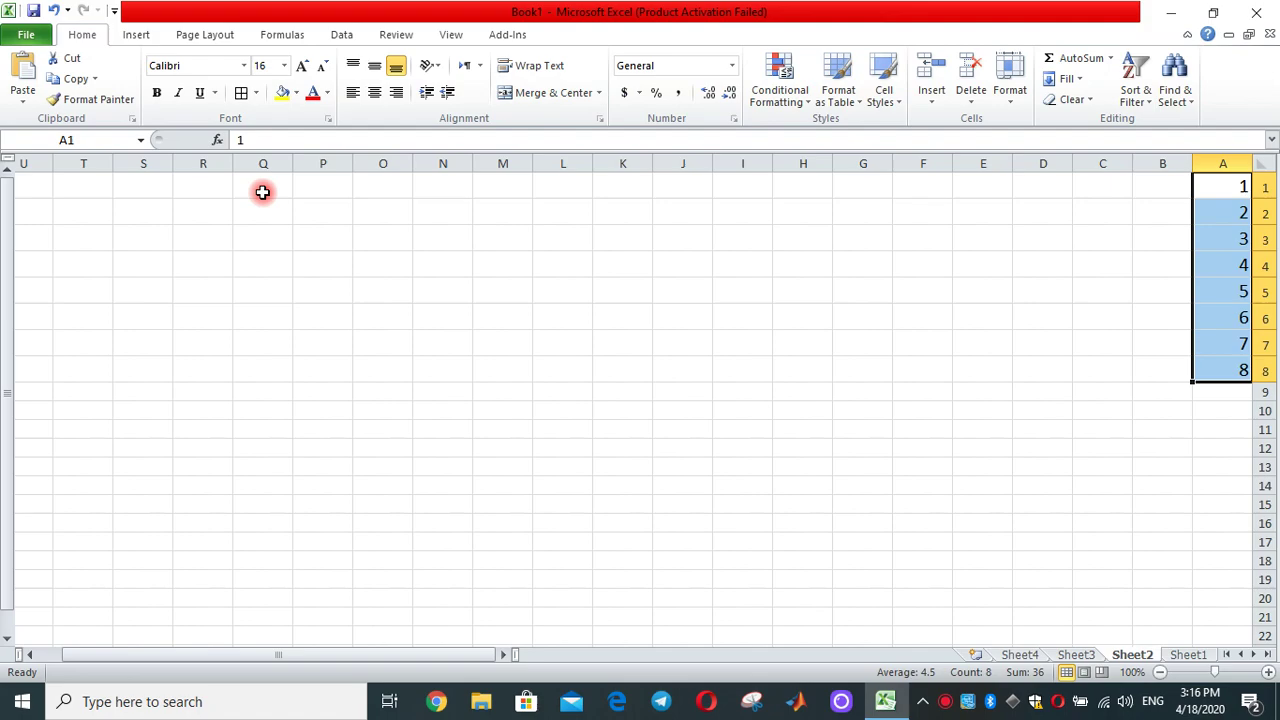
{"action": "left_click", "coordinate": [1117, 290]}
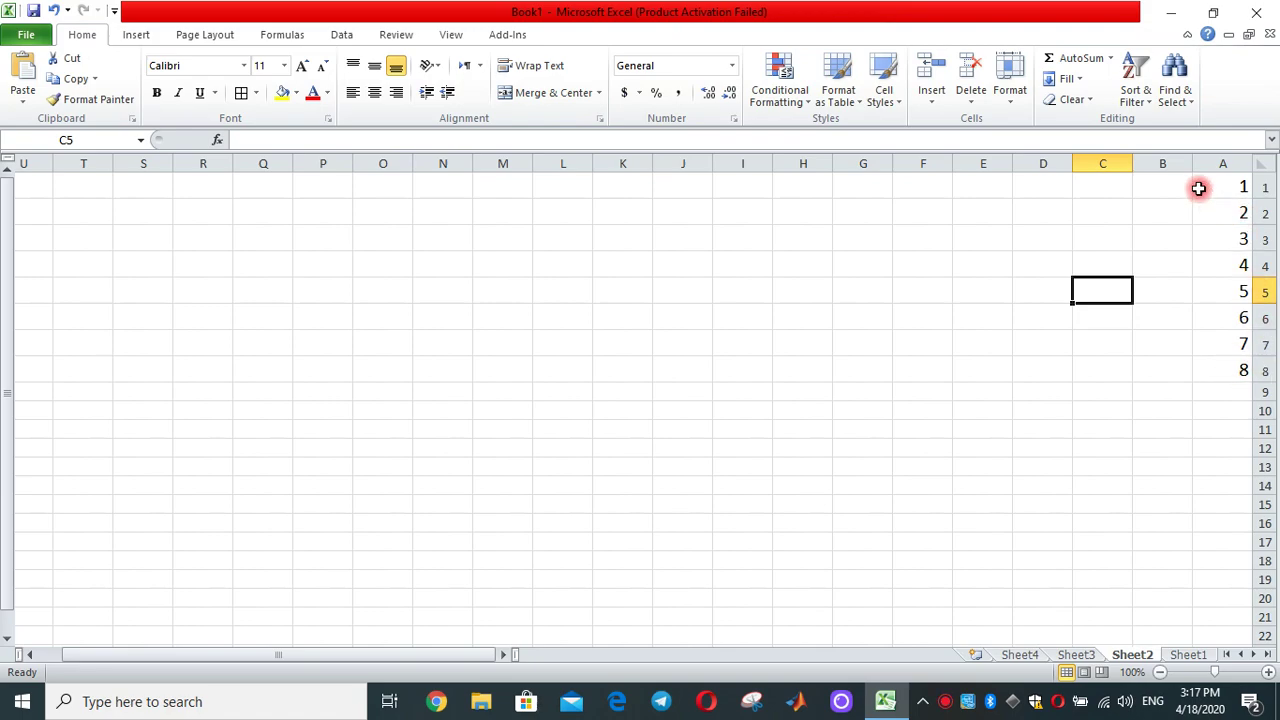
Step: Sort A1:A8 largest to smallest so column A reads 8 down to 1, then reselect it
{"action": "left_click_drag", "start_coordinate": [1216, 183], "coordinate": [1211, 363]}
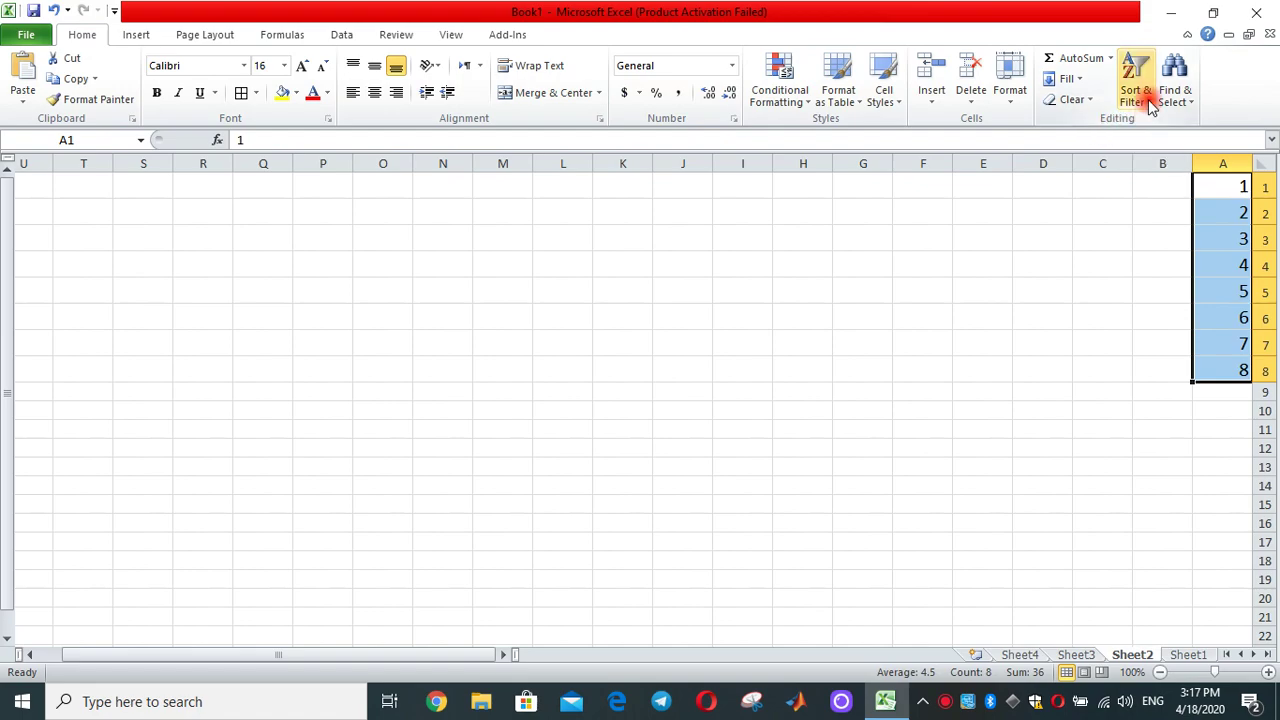
{"action": "left_click", "coordinate": [1150, 107]}
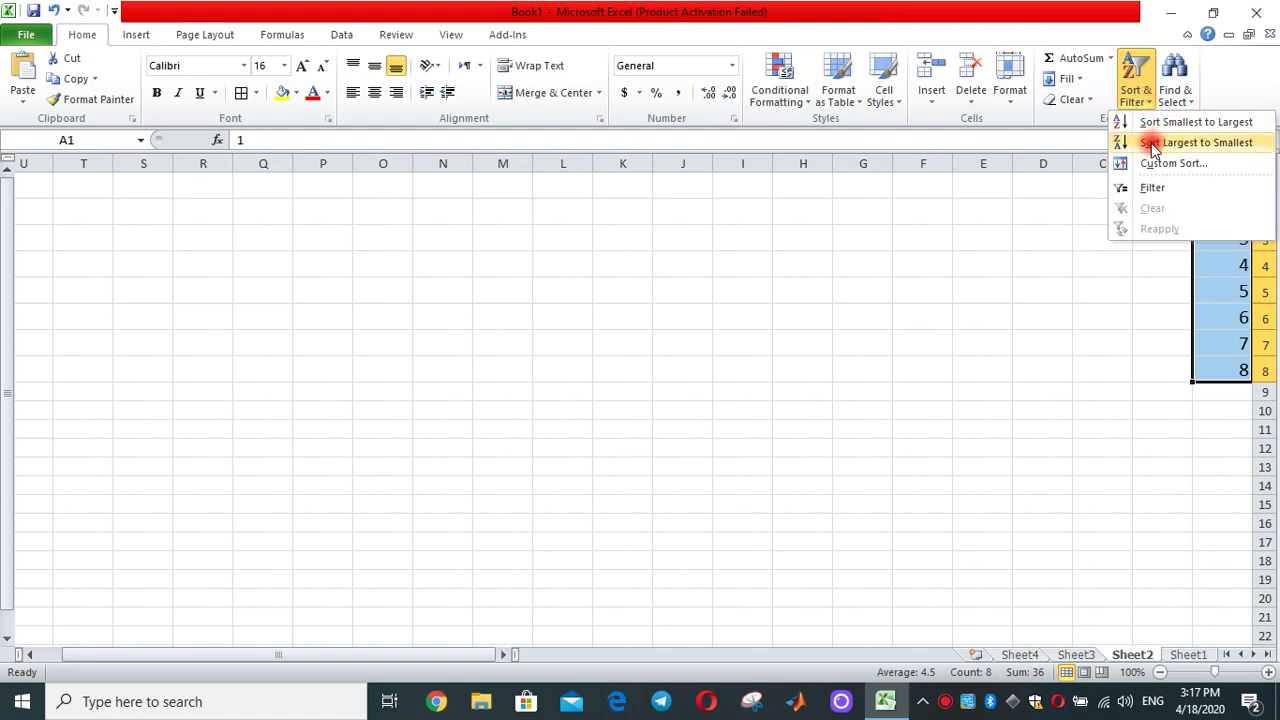
{"action": "left_click", "coordinate": [1152, 145]}
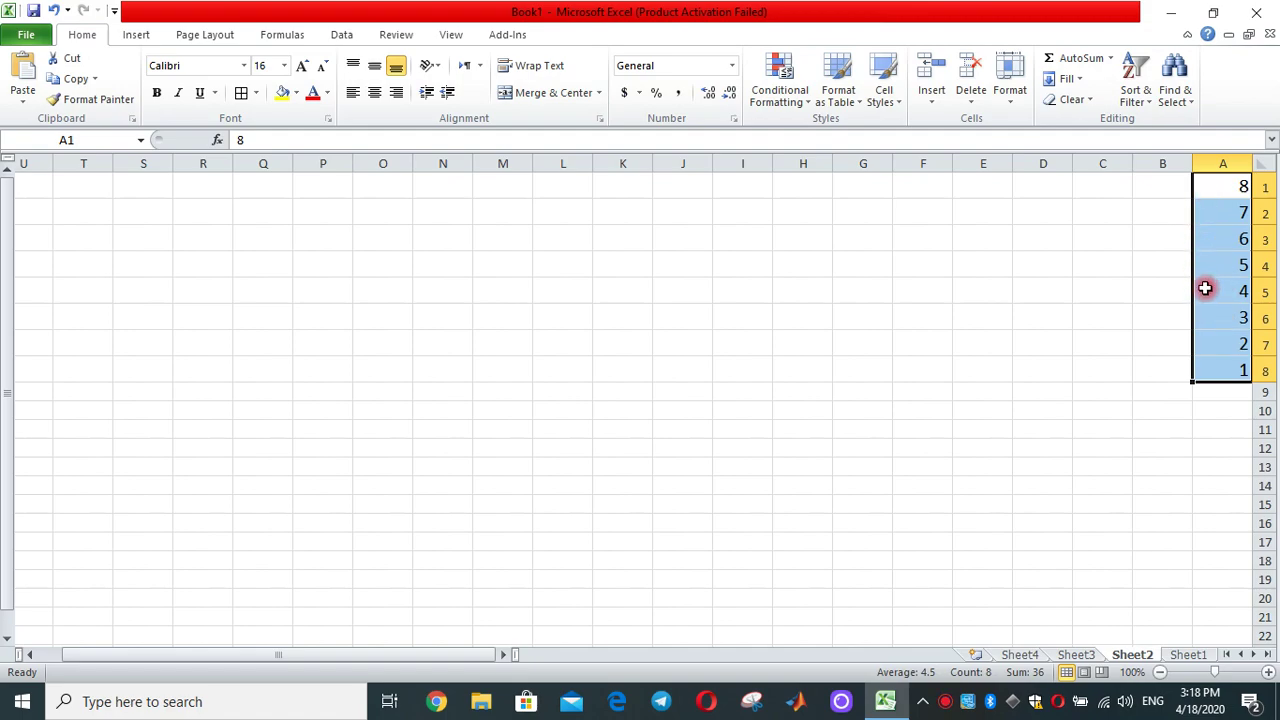
{"action": "left_click", "coordinate": [1154, 237]}
{"action": "left_click_drag", "start_coordinate": [1236, 188], "coordinate": [1262, 365]}
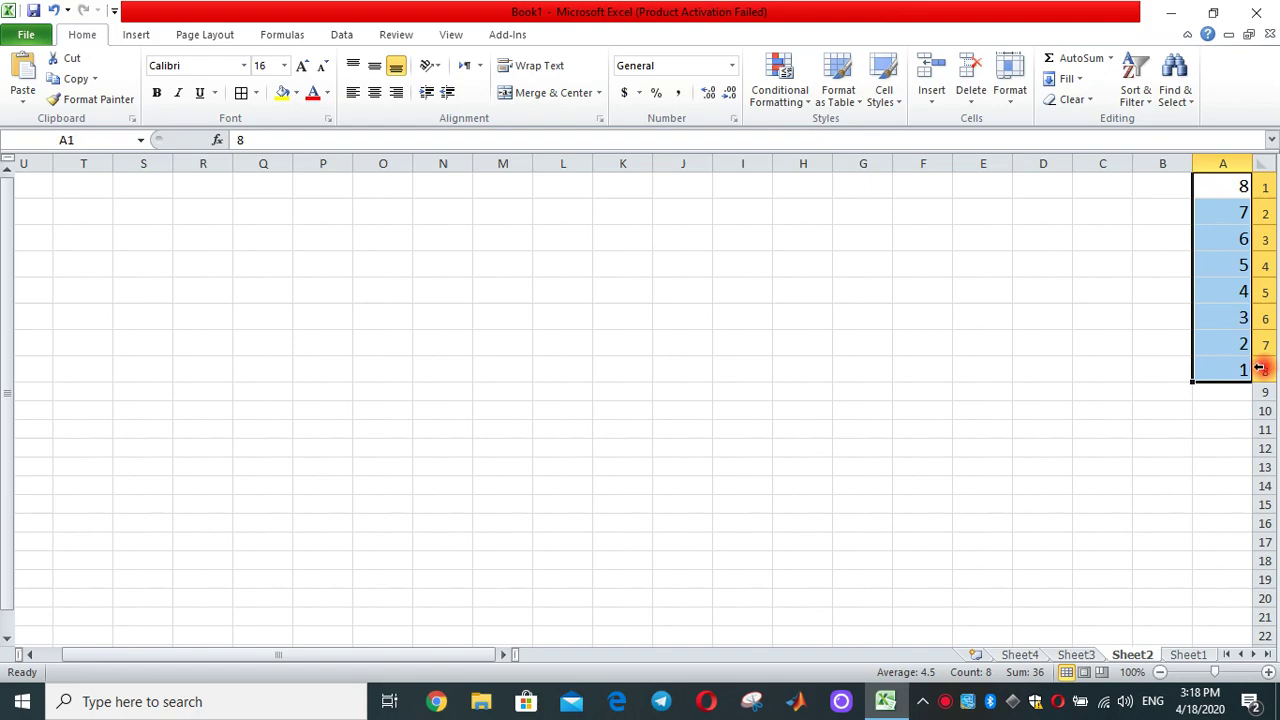
Step: Sort A1:A8 smallest to largest, restoring 1 to 8
{"action": "left_click", "coordinate": [1138, 95]}
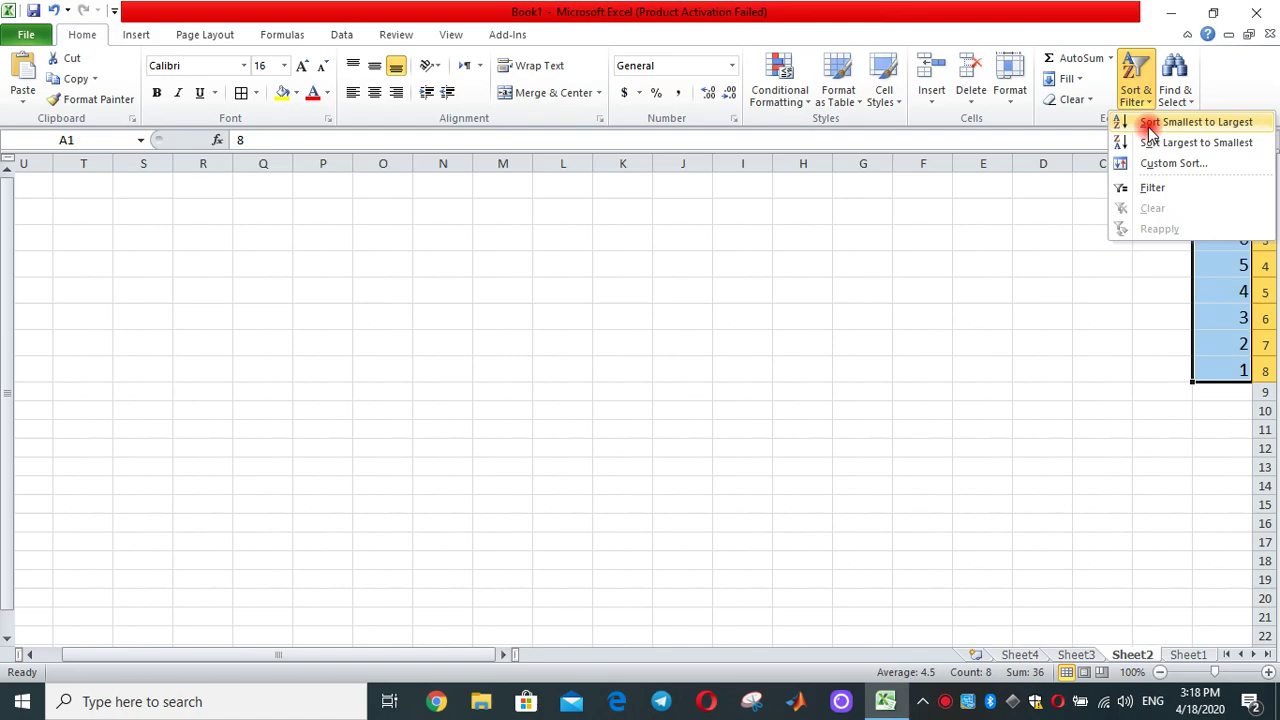
{"action": "left_click", "coordinate": [1151, 124]}
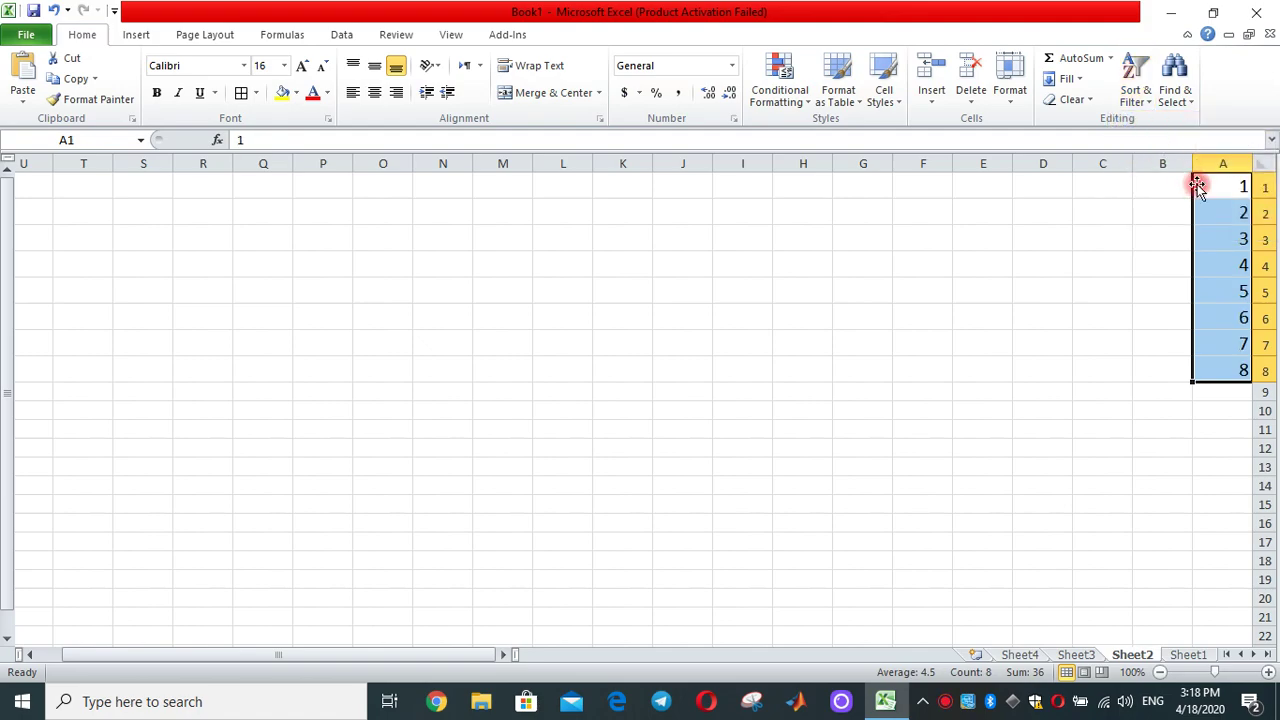